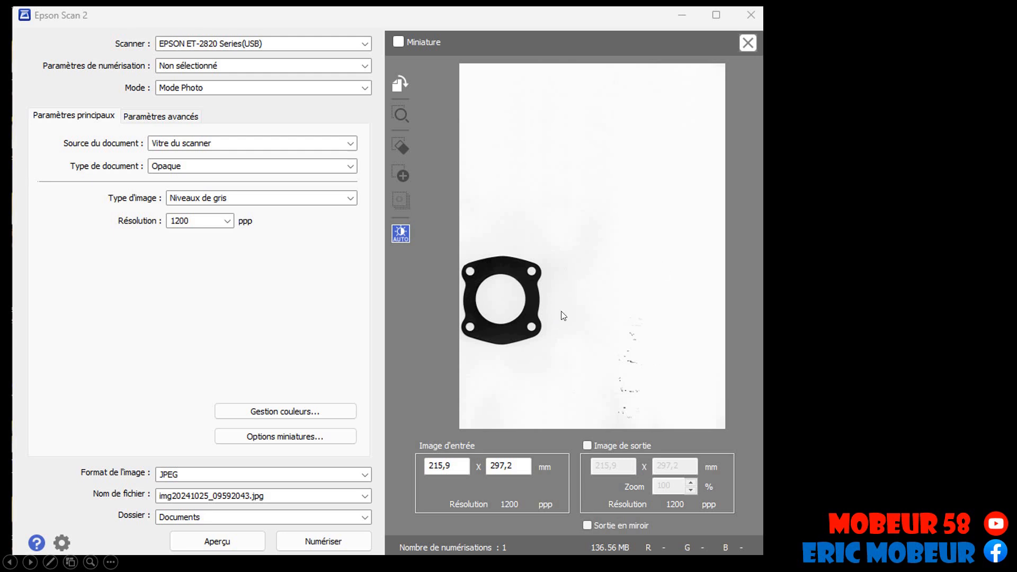
left_click(433, 356)
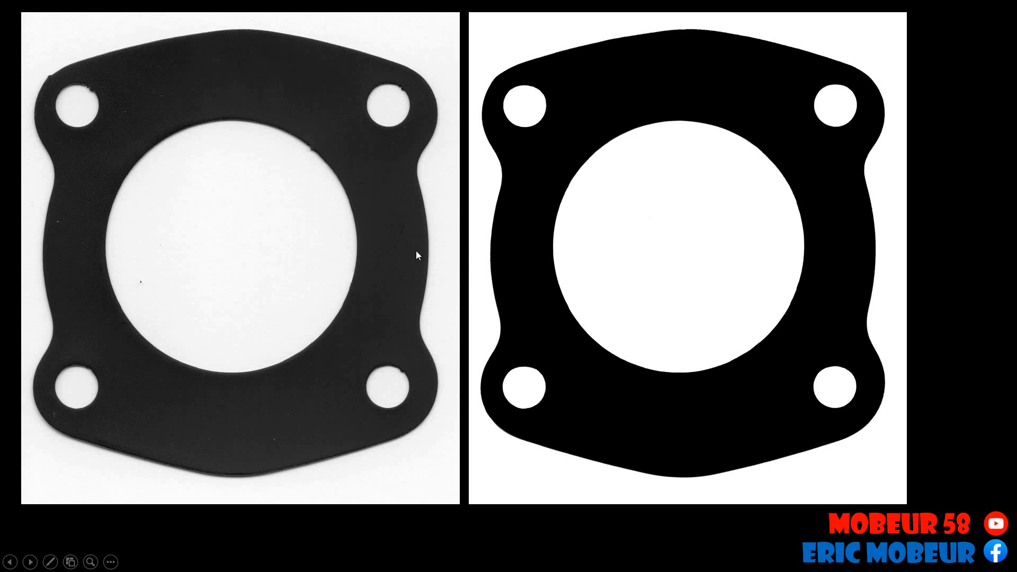
left_click(356, 218)
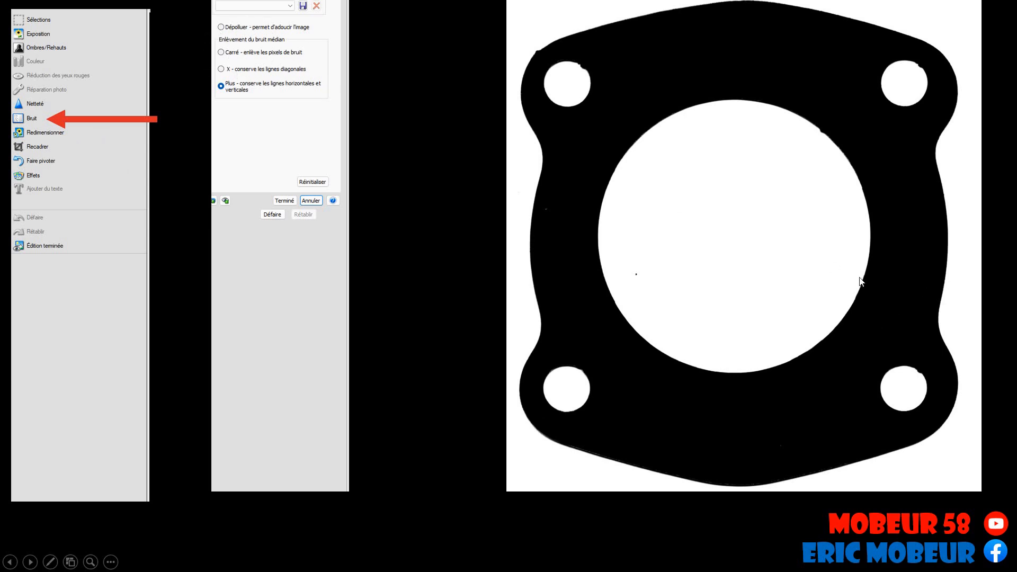
left_click(275, 285)
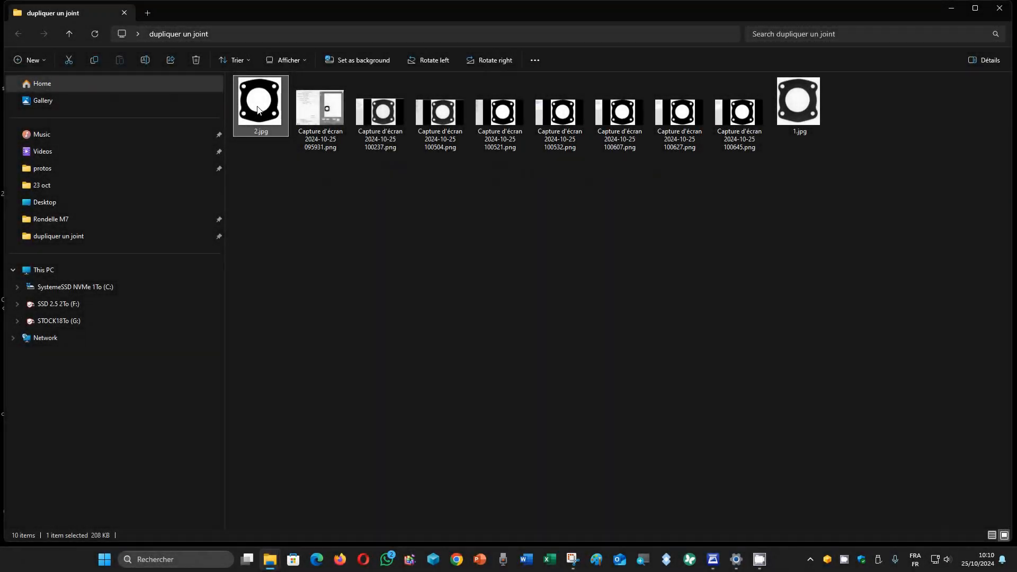
Open 2.jpg from the "dupliquer un joint" folder in Paint
right_click(258, 109)
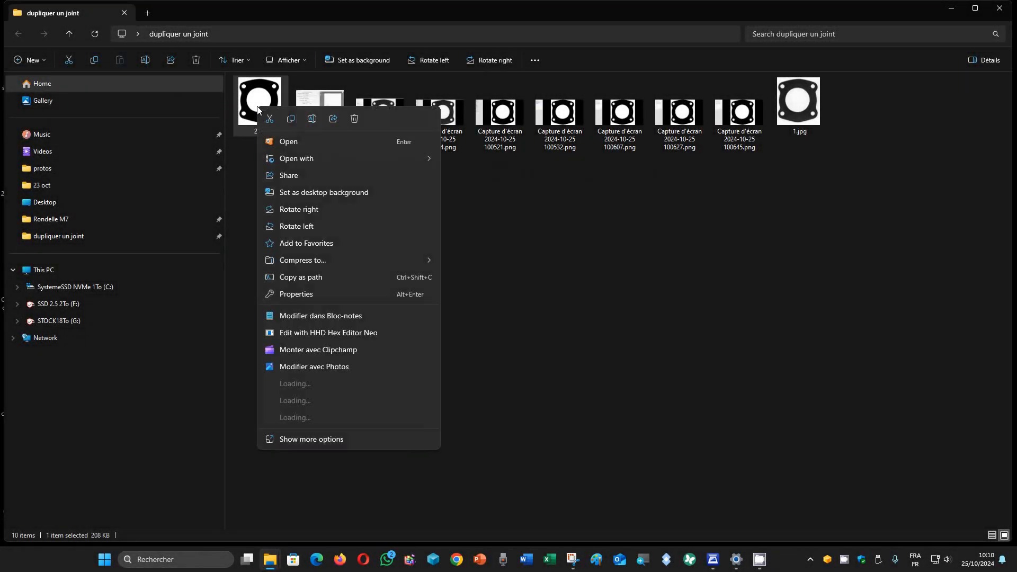
mouse_move(329, 159)
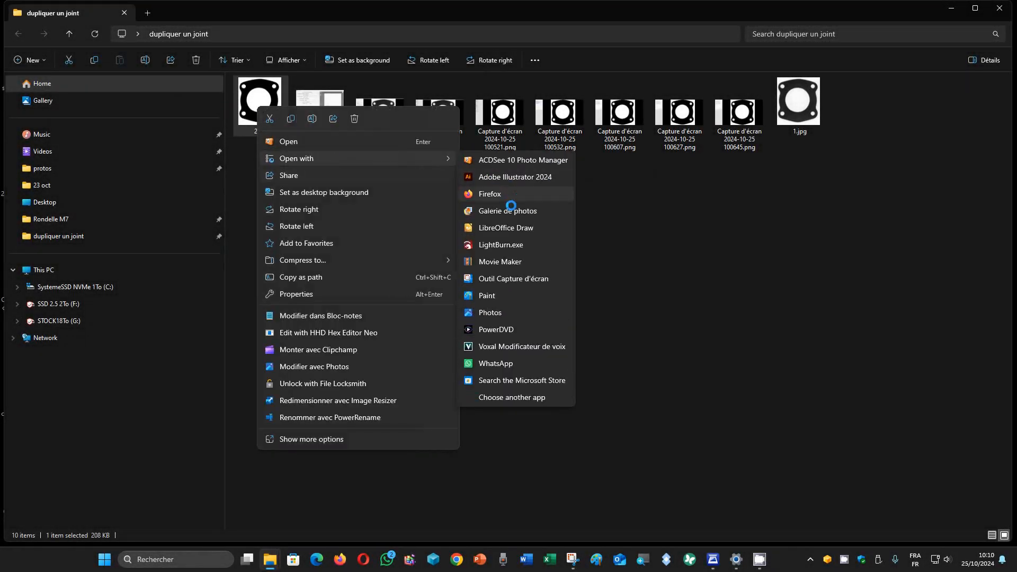
left_click(504, 296)
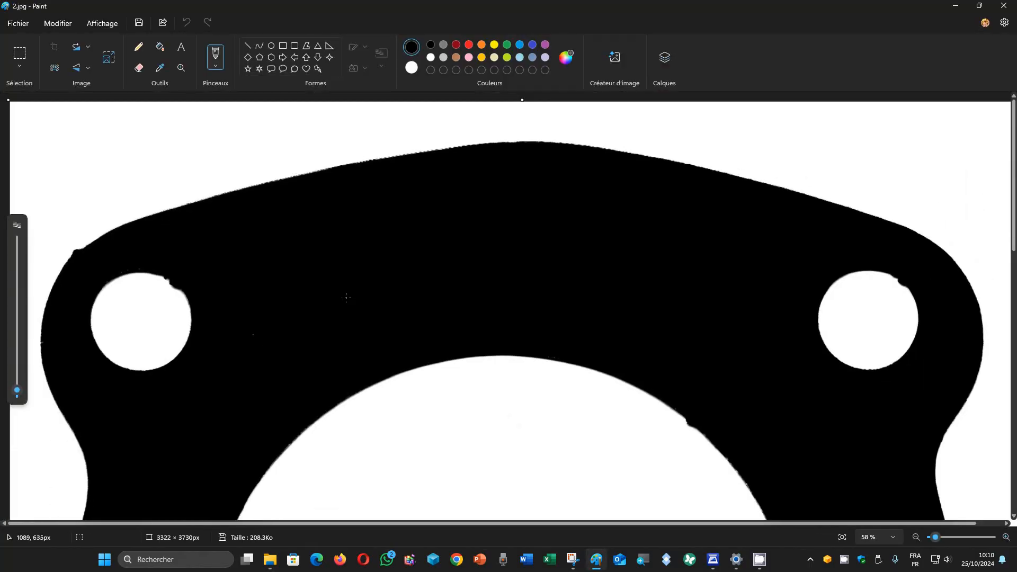
Erase the burr on the rim of the gasket's upper-left bolt hole using a thicker eraser
left_click(139, 67)
left_click_drag(17, 382, 17, 349)
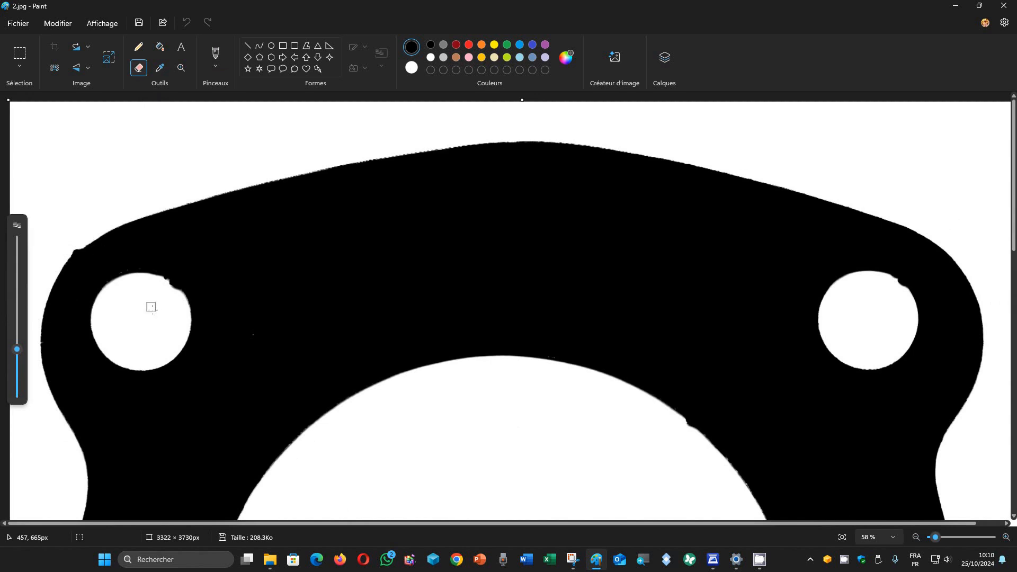
left_click_drag(162, 282, 174, 293)
left_click_drag(173, 291, 167, 286)
Retouch the rim of the gasket's lower-left bolt hole in black with the Pinceau brush, undoing the misplaced stroke
left_click(215, 65)
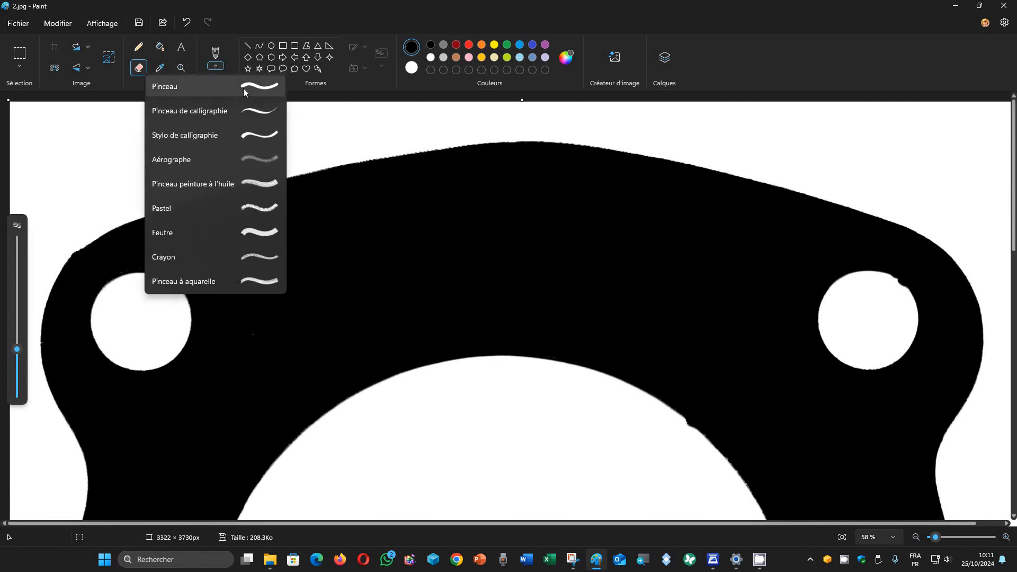
left_click(244, 90)
scroll(515, 386, "down", 10)
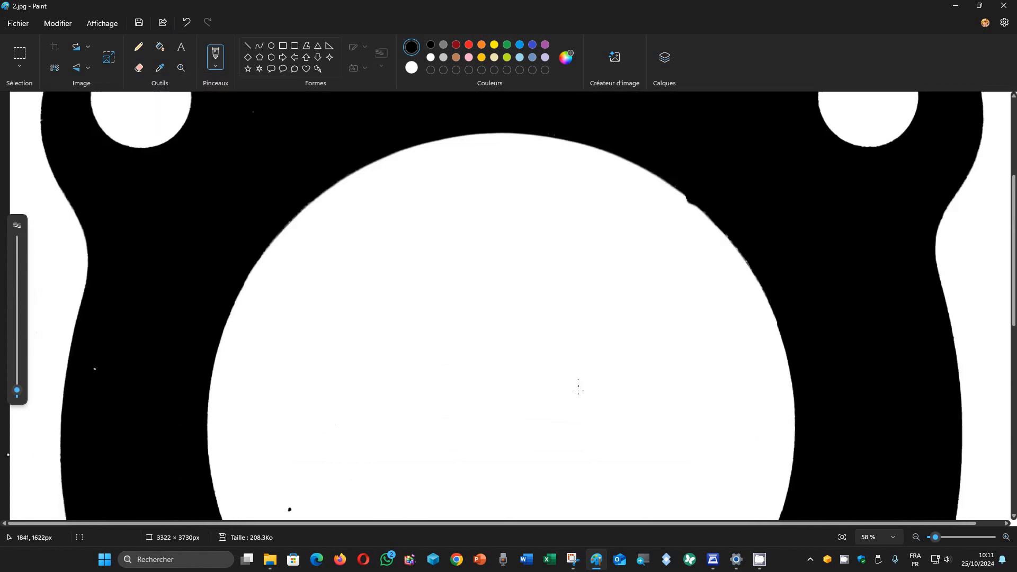
scroll(454, 407, "down", 3)
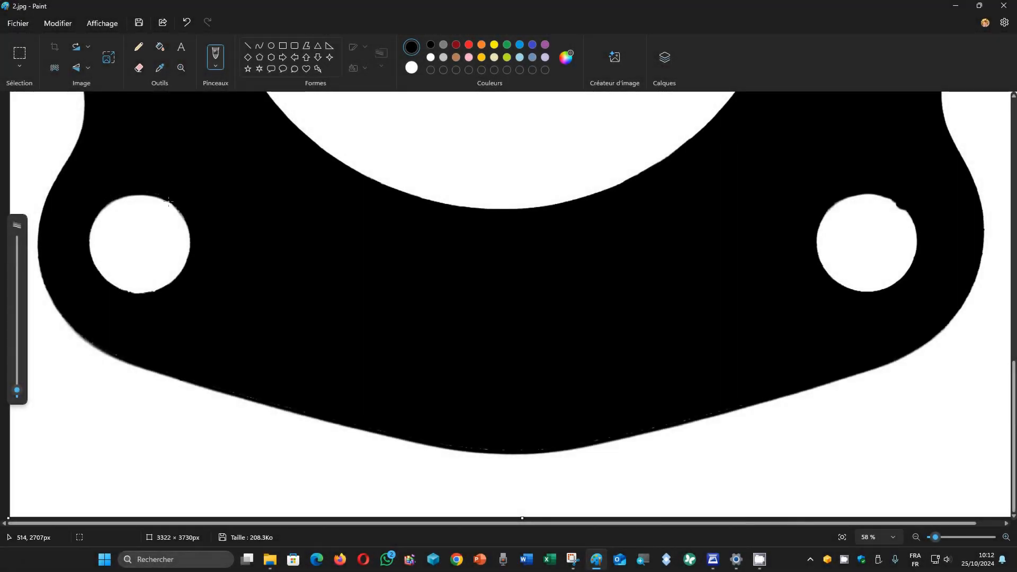
key("ctrl+z")
scroll(188, 235, "up", 5)
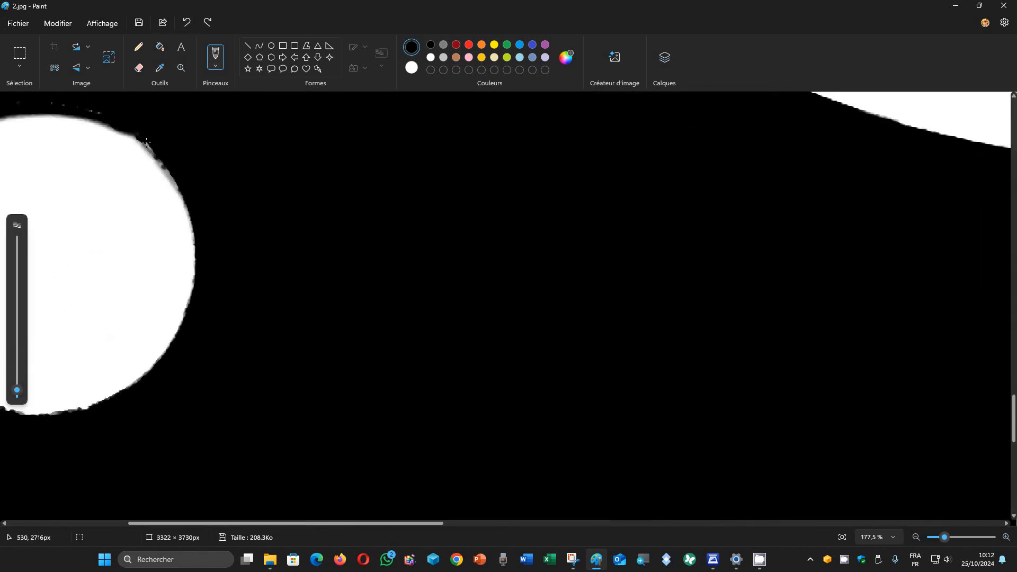
left_click(133, 134)
Undo the last stroke and clean the lower-left bolt hole's rim with a smaller eraser
left_click_drag(196, 523, 141, 524)
left_click(139, 68)
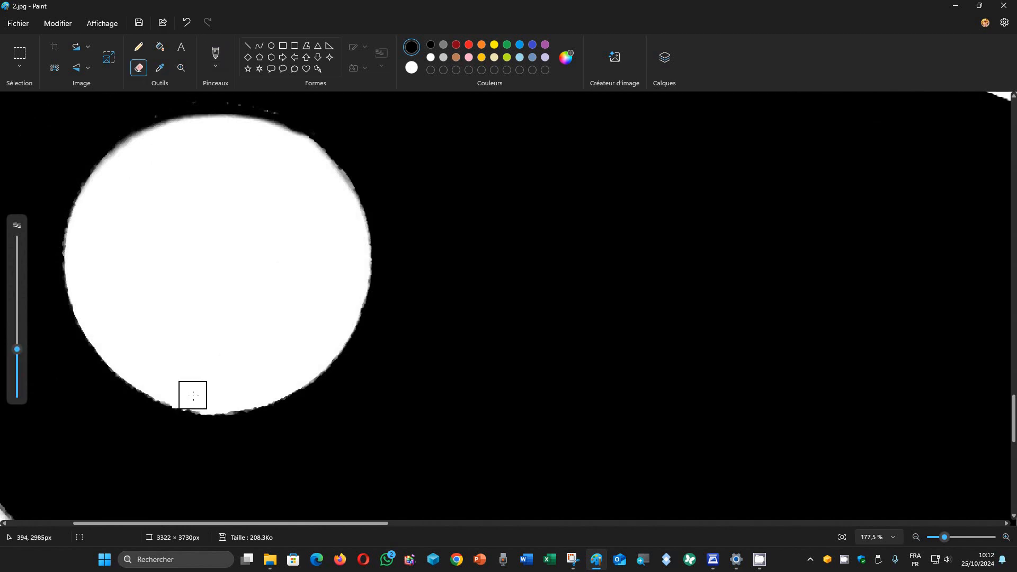
left_click(183, 25)
left_click(199, 397)
left_click_drag(17, 349, 17, 379)
left_click_drag(184, 405, 175, 401)
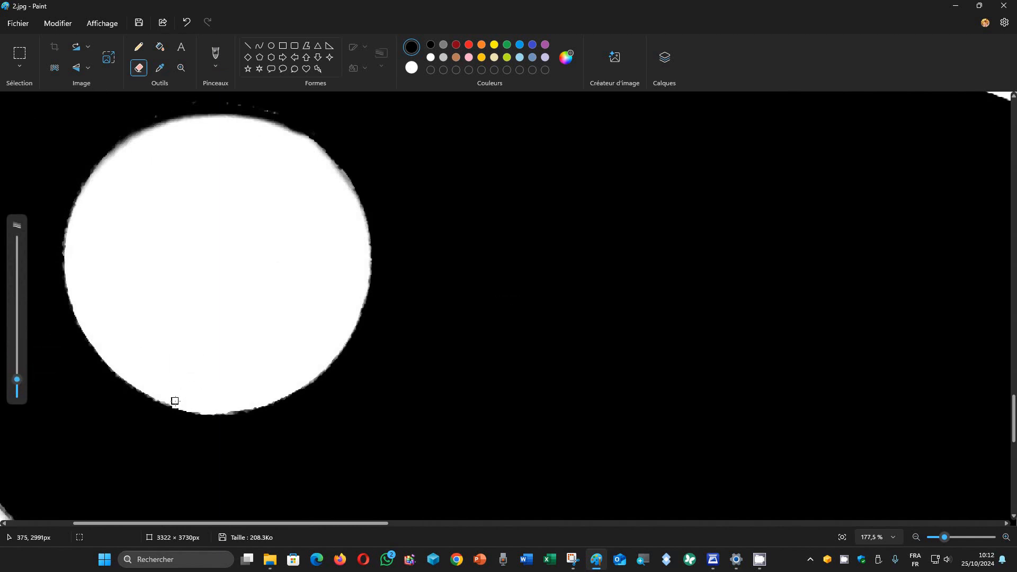
left_click_drag(286, 132, 301, 138)
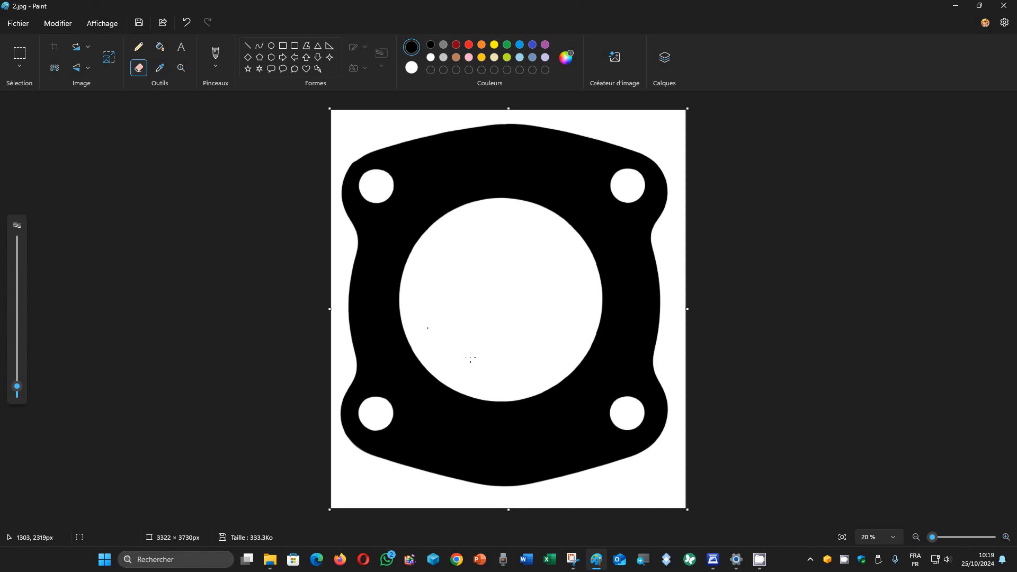
Select the area around the black speck inside the large central hole and delete it
scroll(470, 357, "up", 5)
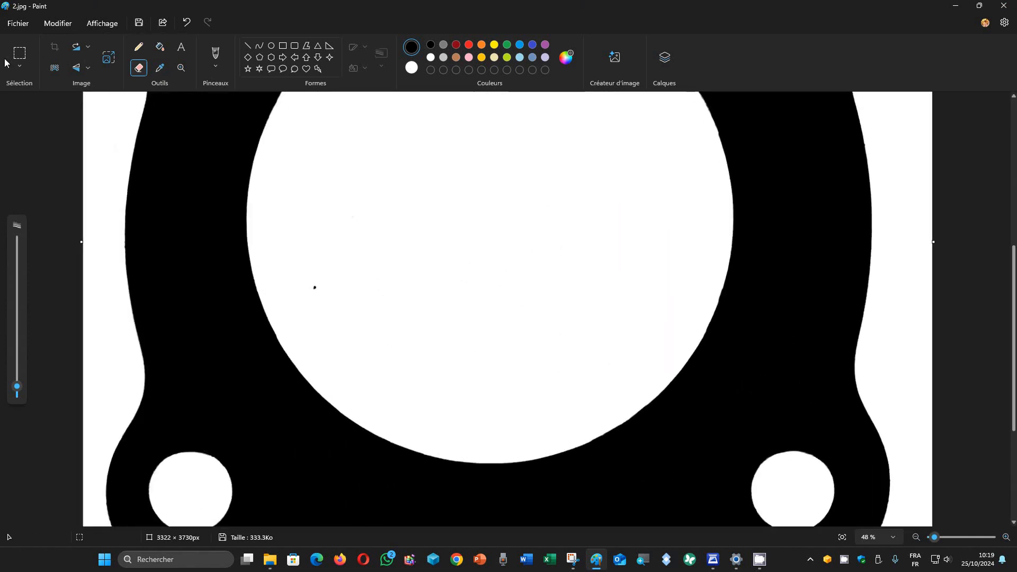
left_click(19, 53)
left_click_drag(347, 273, 308, 297)
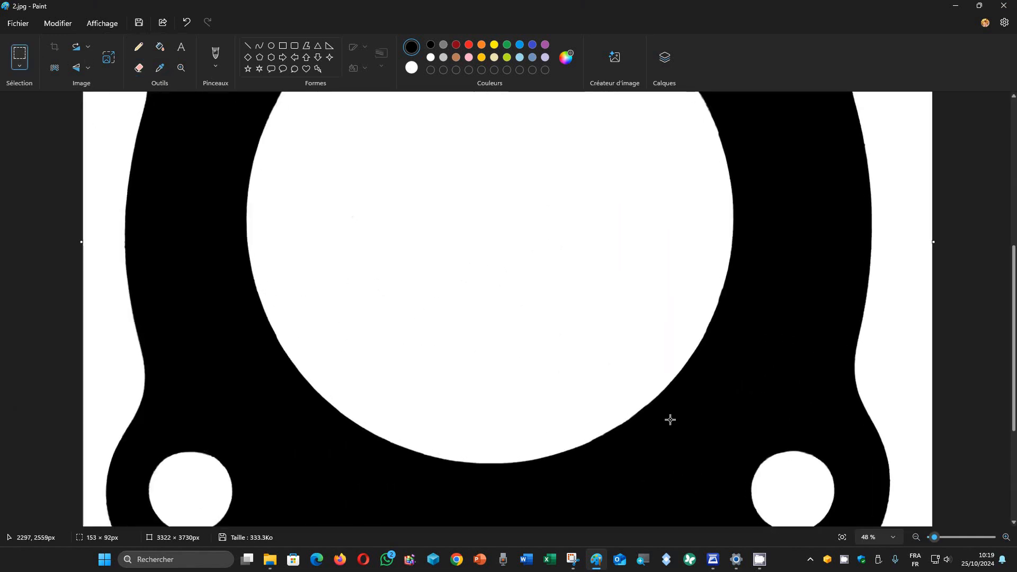
scroll(673, 430, "up", 5)
scroll(678, 430, "down", 5)
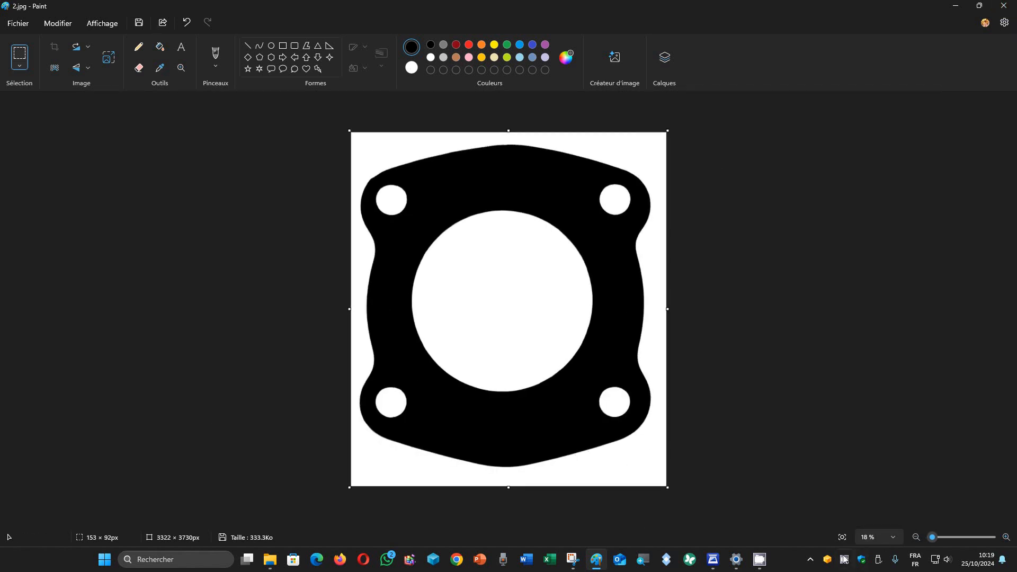
left_click(768, 563)
left_click(715, 503)
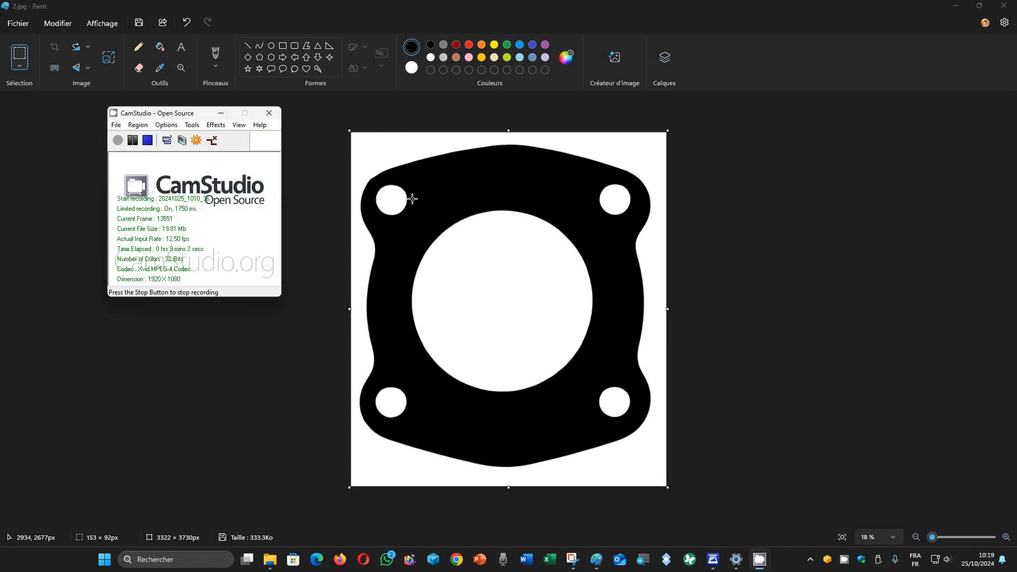
left_click(133, 139)
left_click(118, 146)
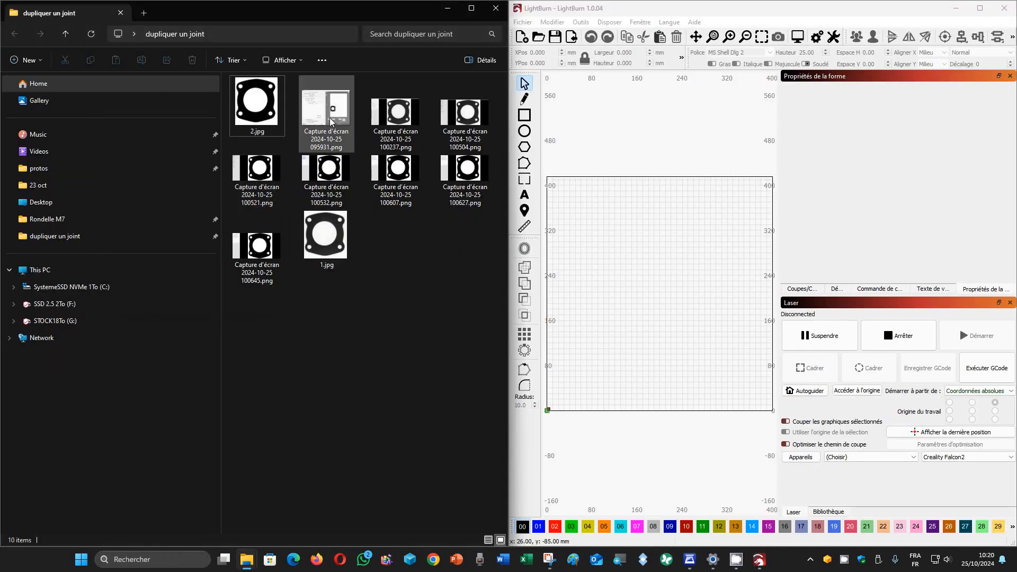
Open 1.jpg in the ACDSee quick viewer and compare the original scan with the cleaned 2.jpg
double_click(336, 234)
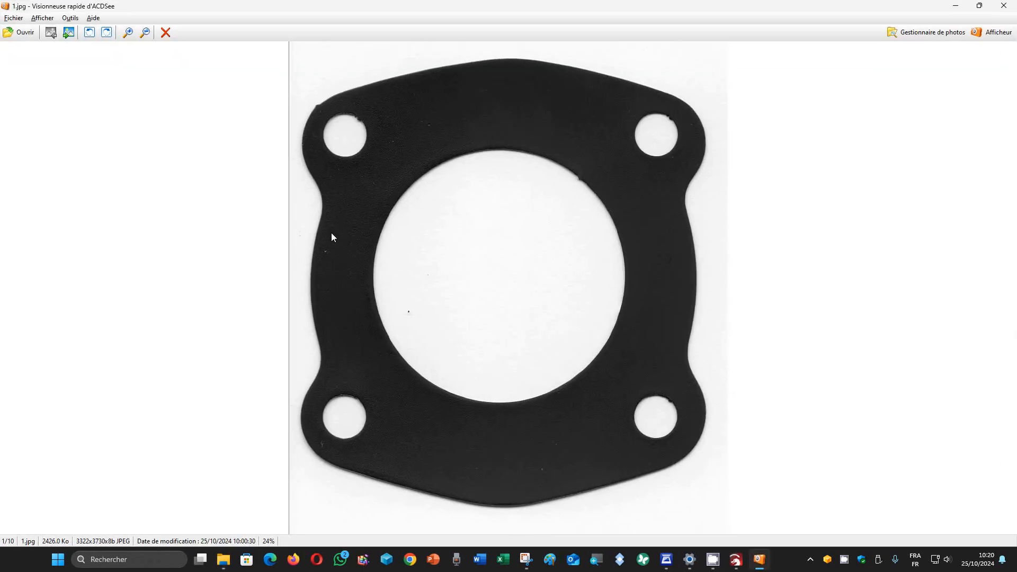
scroll(511, 313, "down", 1)
scroll(511, 312, "up", 1)
scroll(512, 313, "down", 1)
scroll(682, 511, "up", 1)
scroll(686, 507, "down", 1)
scroll(686, 507, "up", 1)
scroll(687, 508, "down", 1)
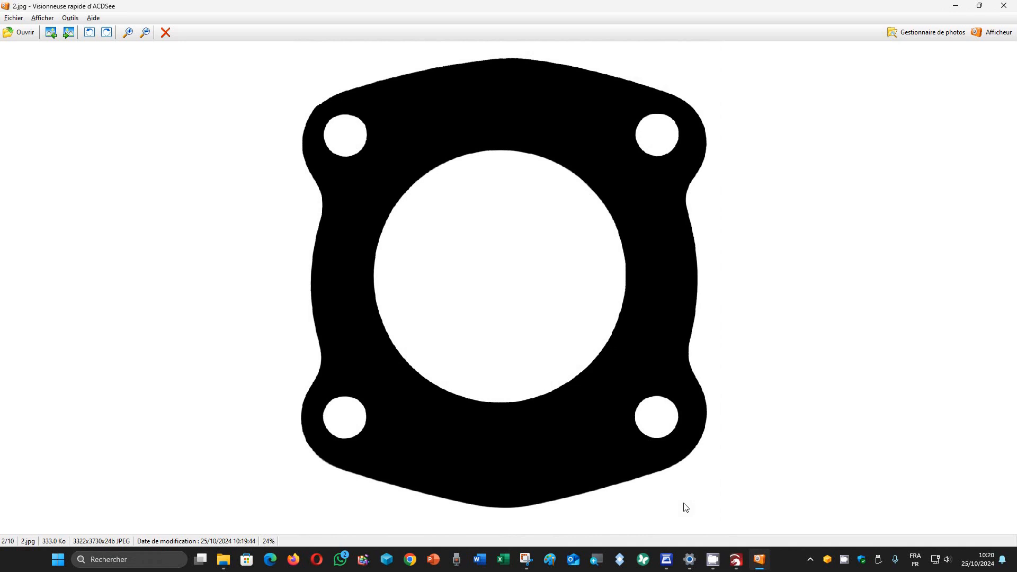
left_click(1004, 6)
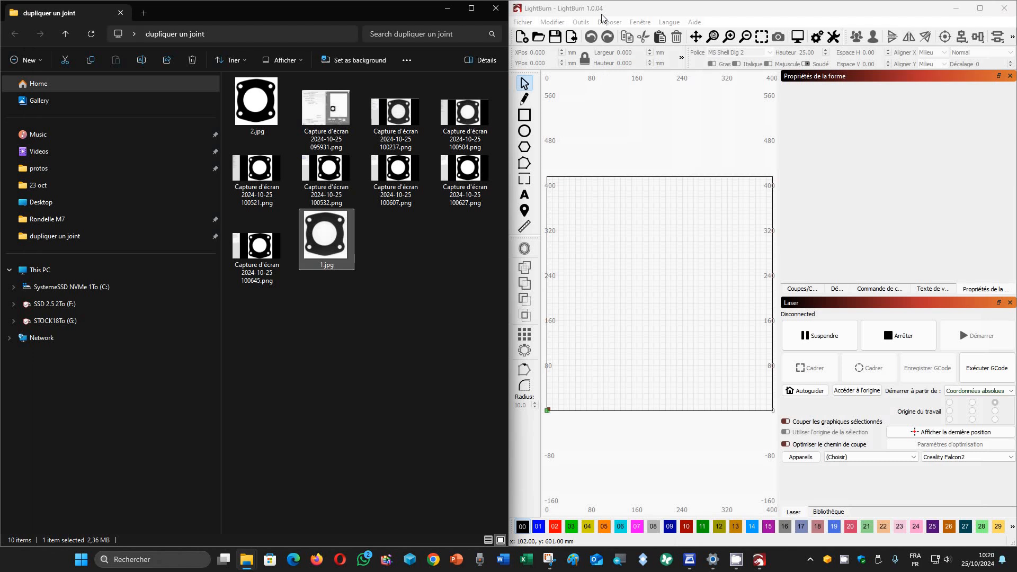
Import 2.jpg into the LightBurn workspace and trace its outlines, removing the source image after the trace
left_click_drag(265, 121, 688, 302)
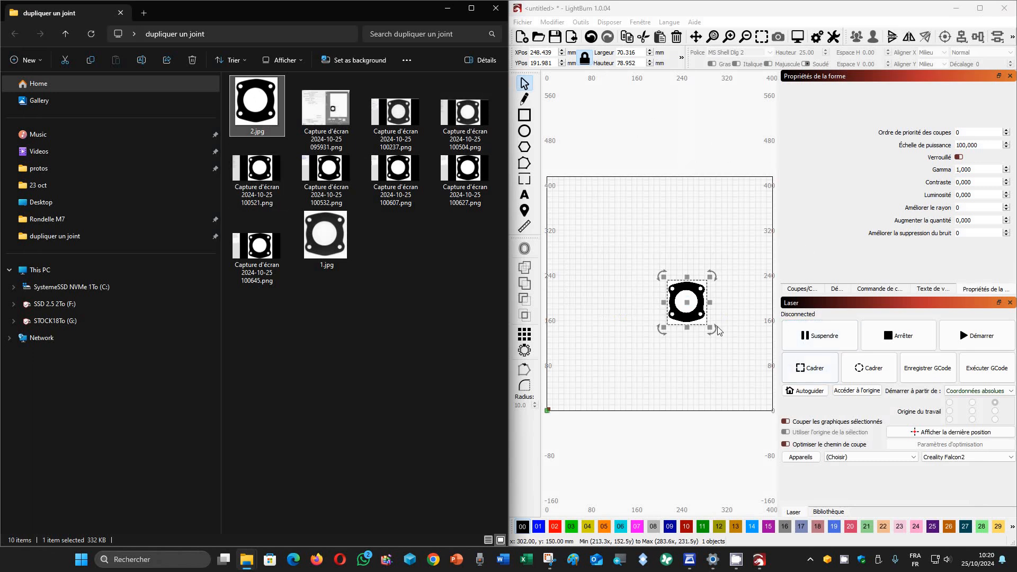
left_click(979, 8)
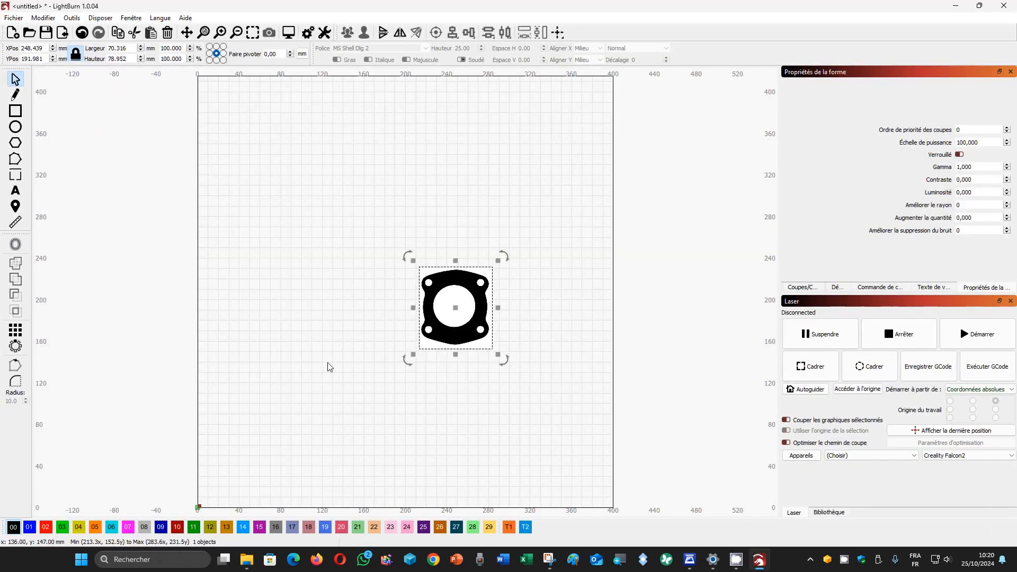
right_click(457, 334)
left_click(484, 497)
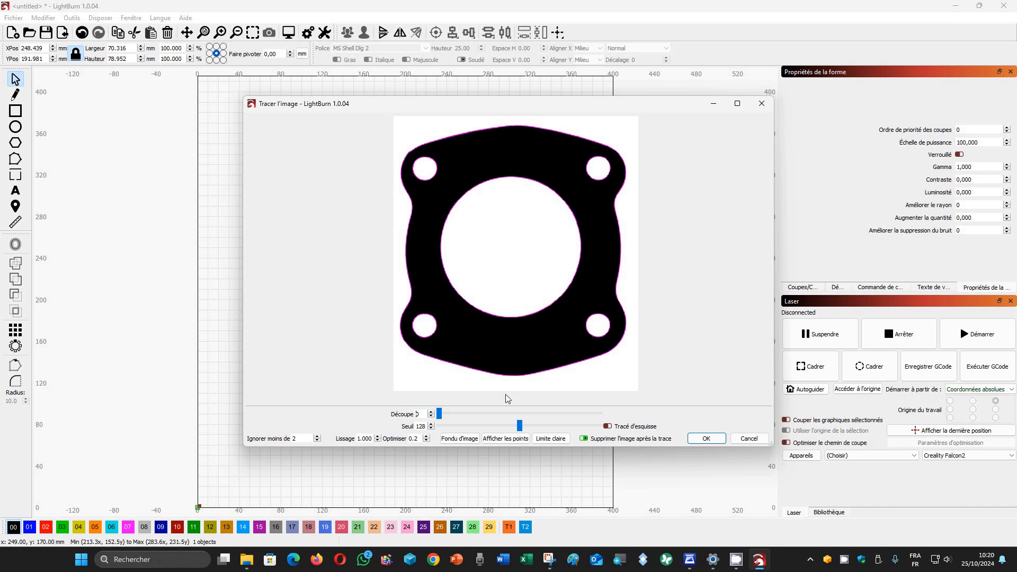
left_click(708, 439)
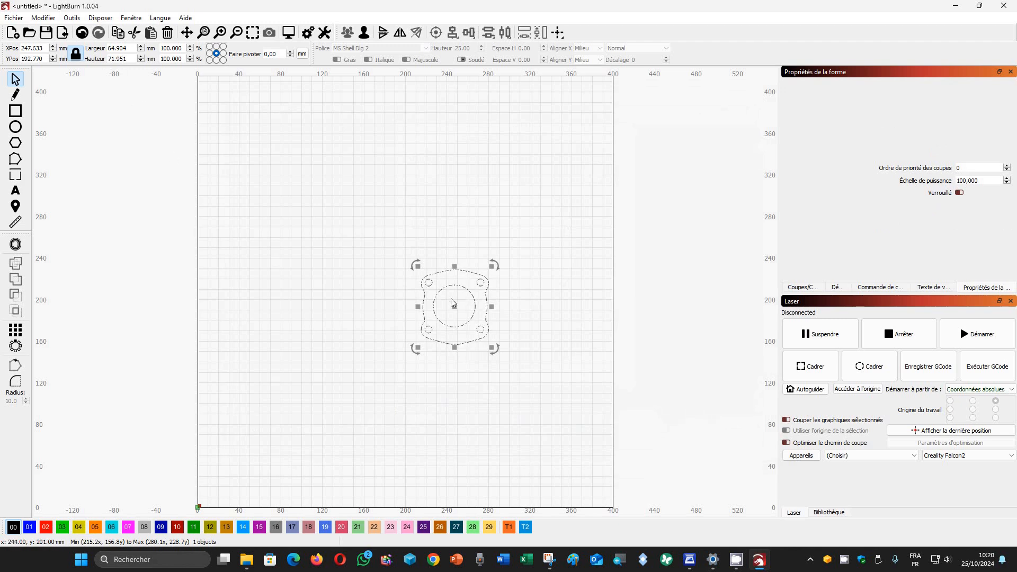
Ungroup the traced gasket outline into separate shapes
scroll(521, 351, "up", 4)
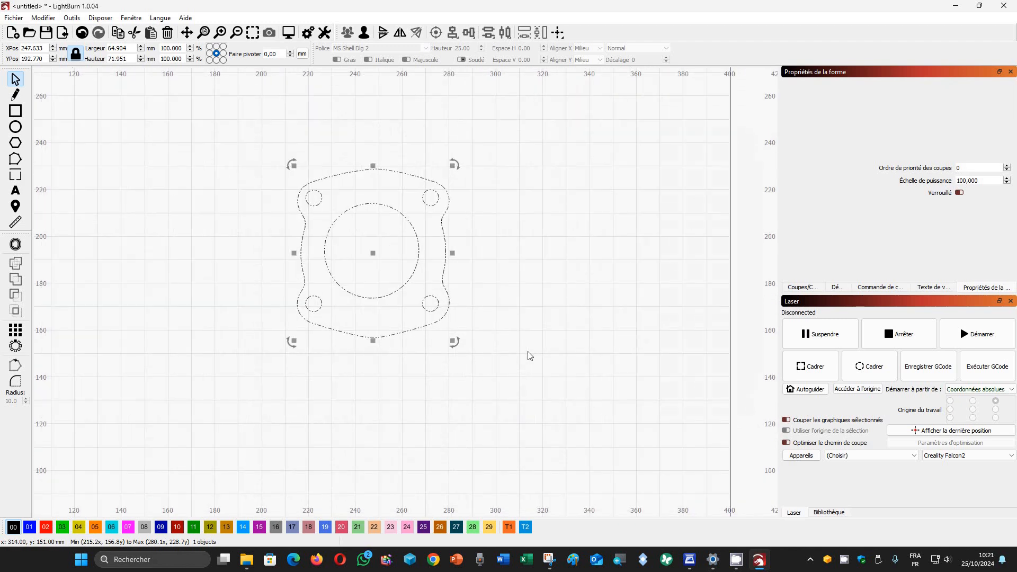
scroll(528, 352, "up", 3)
left_click(526, 353)
left_click_drag(500, 317, 582, 394)
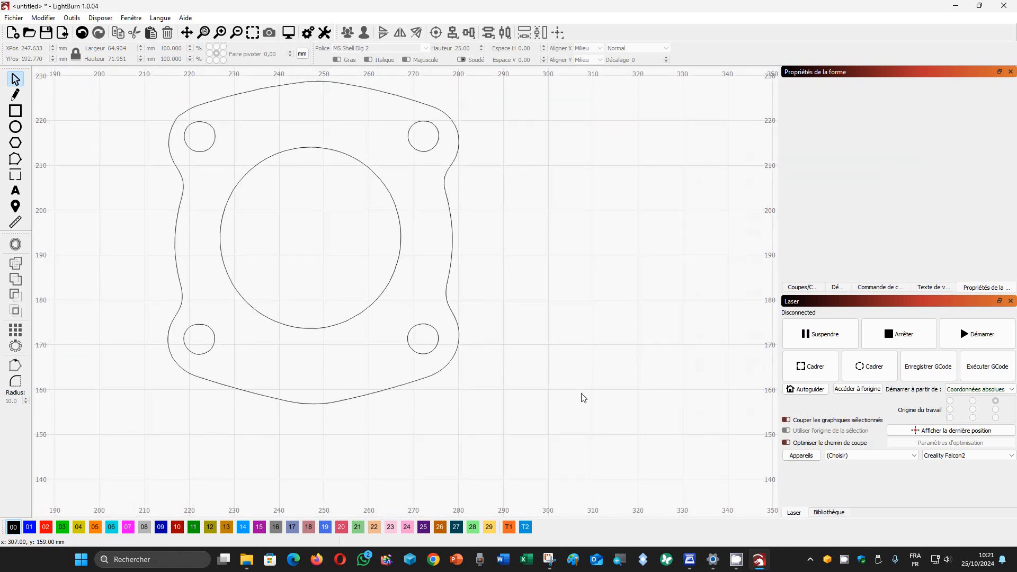
left_click(211, 153)
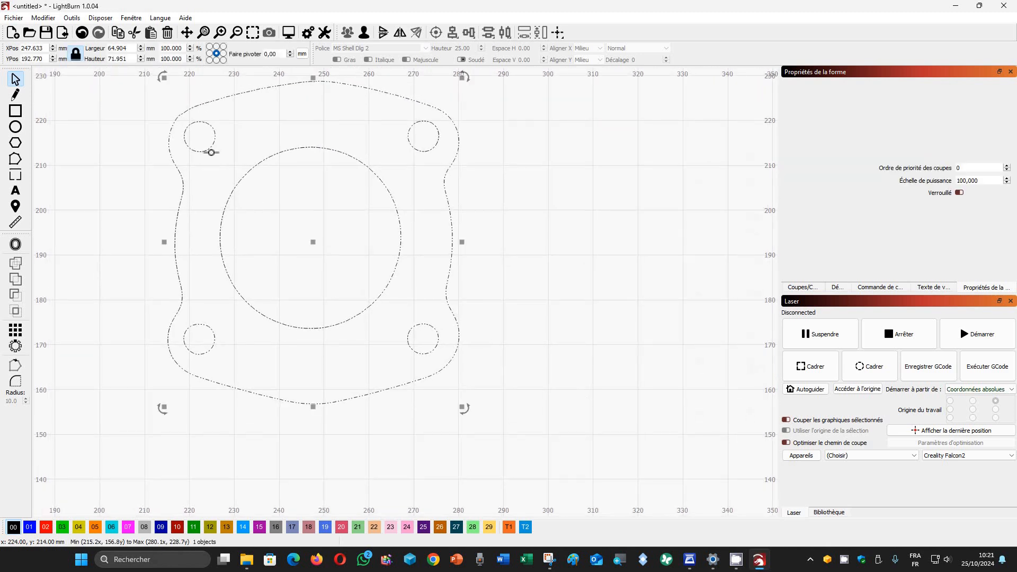
right_click(210, 154)
left_click(245, 248)
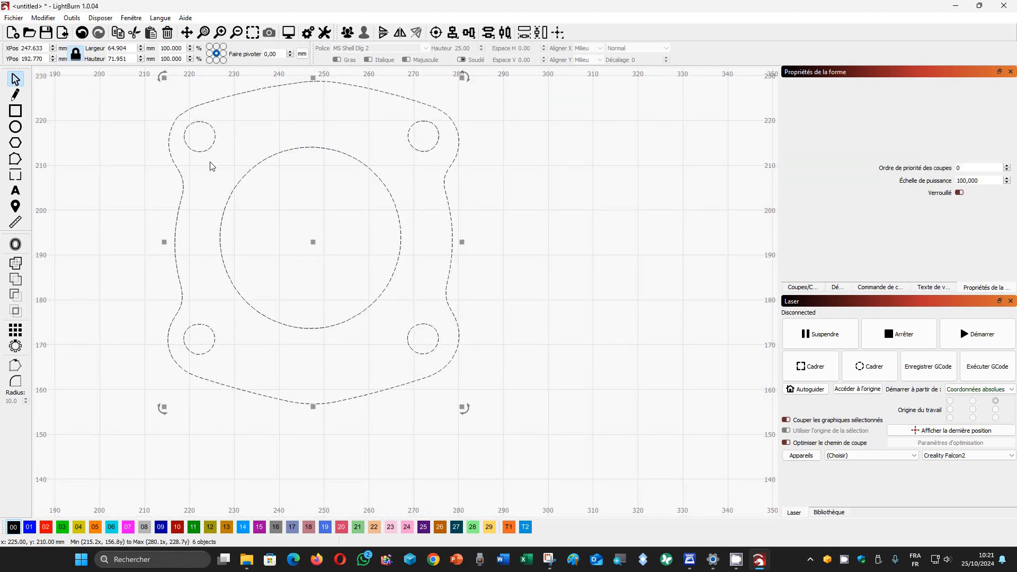
left_click(552, 263)
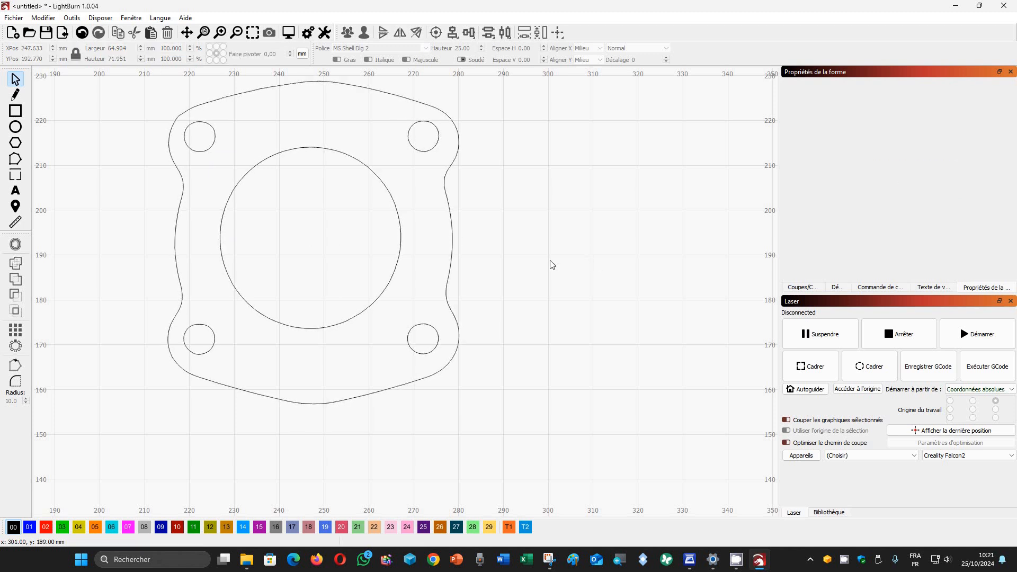
Select the gasket's corner bolt holes one at a time to compare their widths and heights
left_click(432, 153)
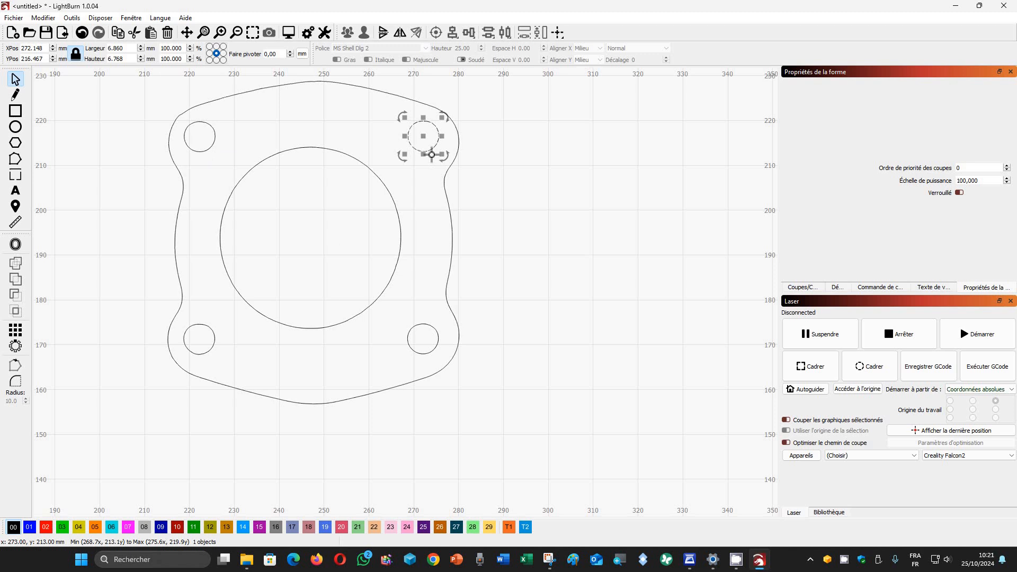
left_click(189, 329)
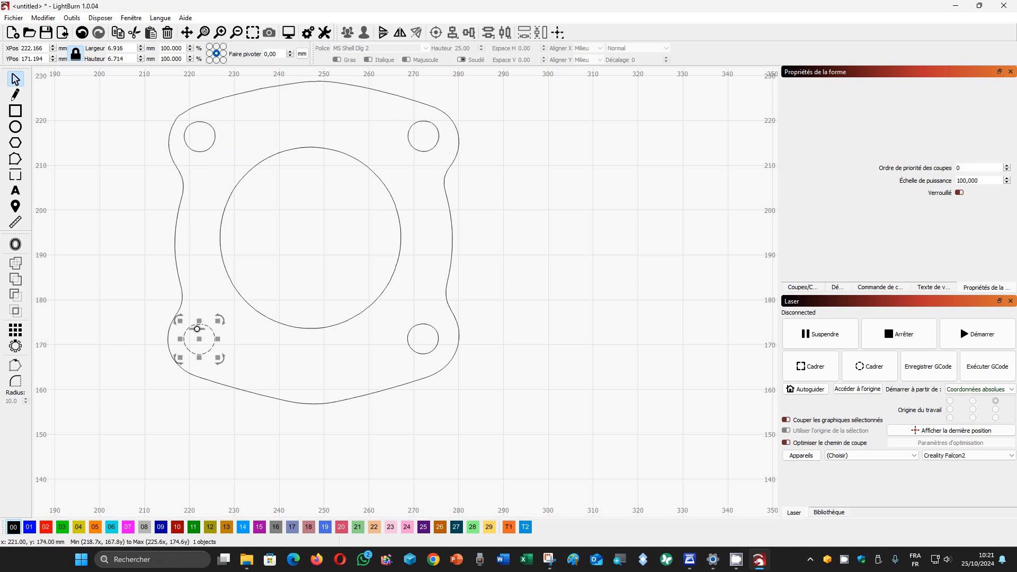
left_click(204, 152)
left_click(413, 328)
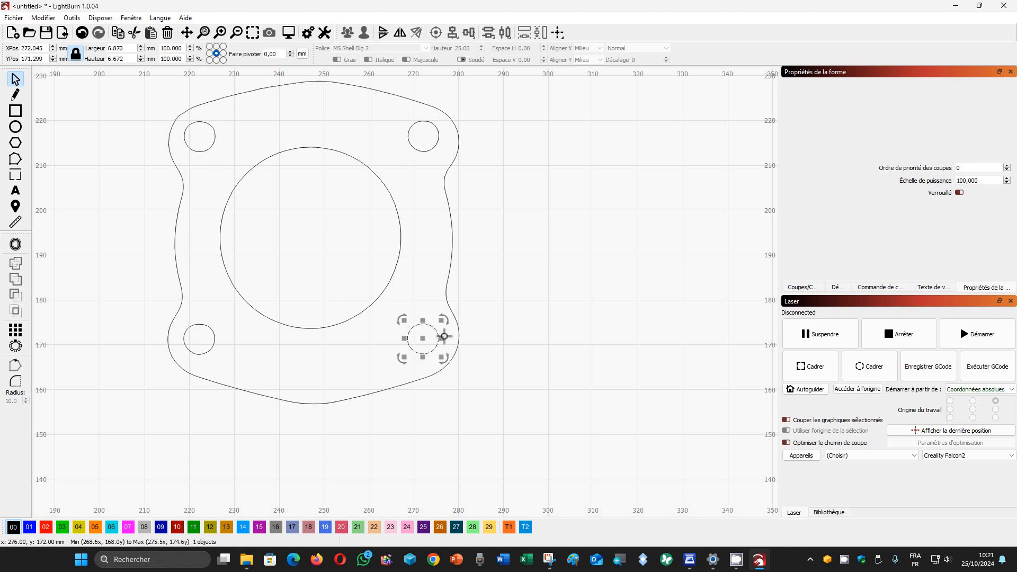
left_click(425, 153)
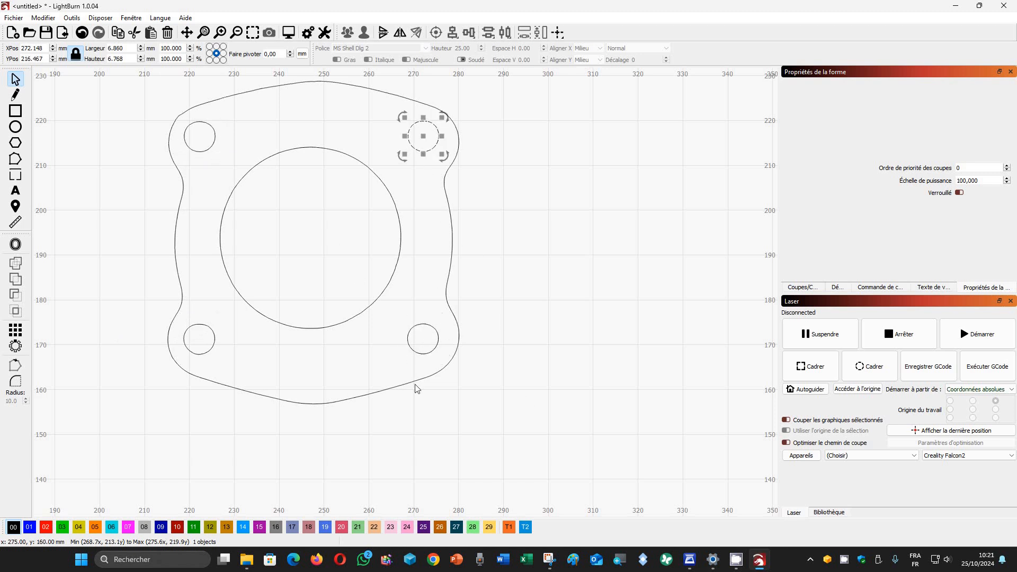
Select the gasket's large central hole to compare its width and height, and inspect the traced outline near the upper bolt holes
left_click(336, 330)
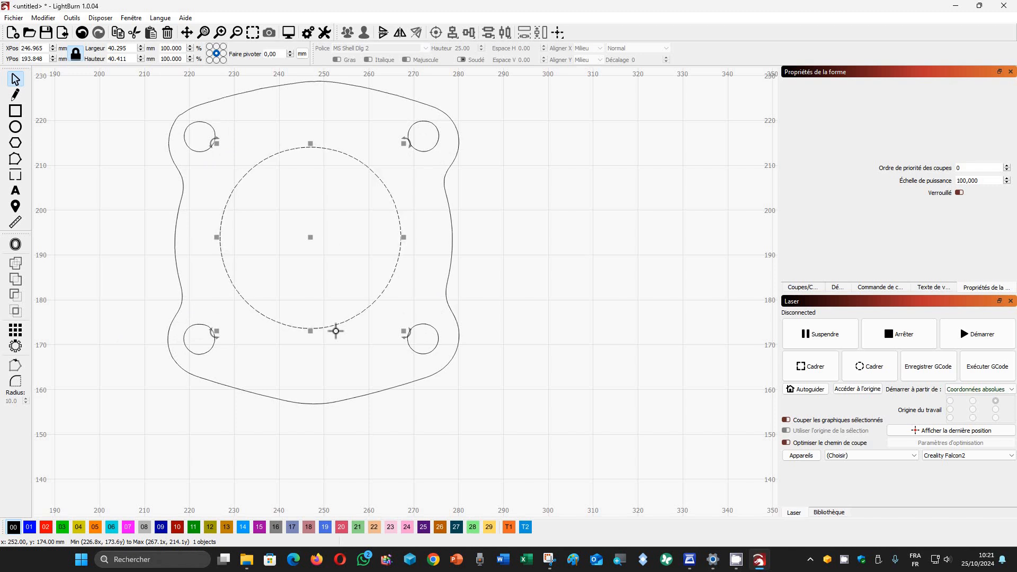
scroll(133, 163, "up", 3)
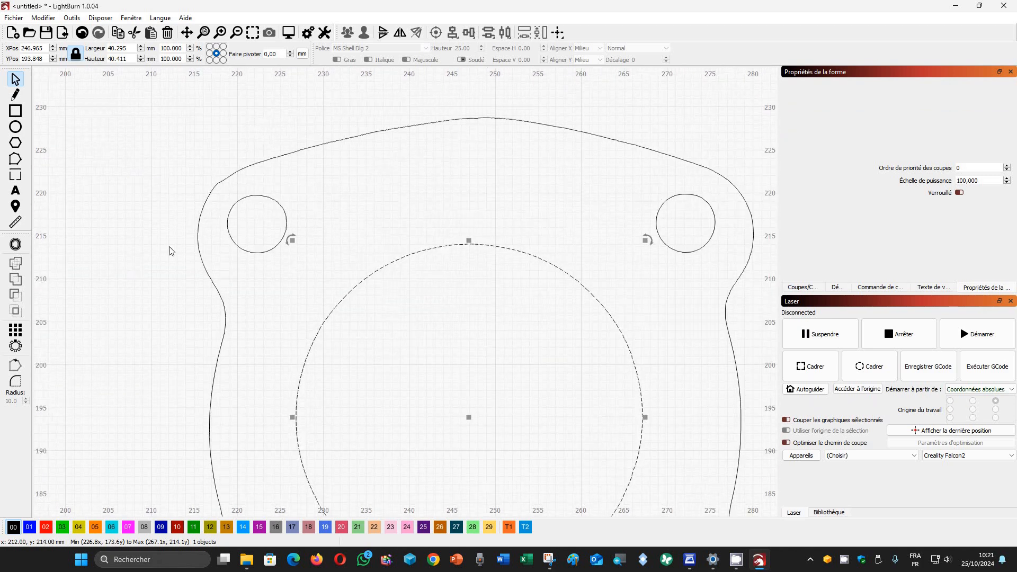
scroll(175, 258, "down", 2)
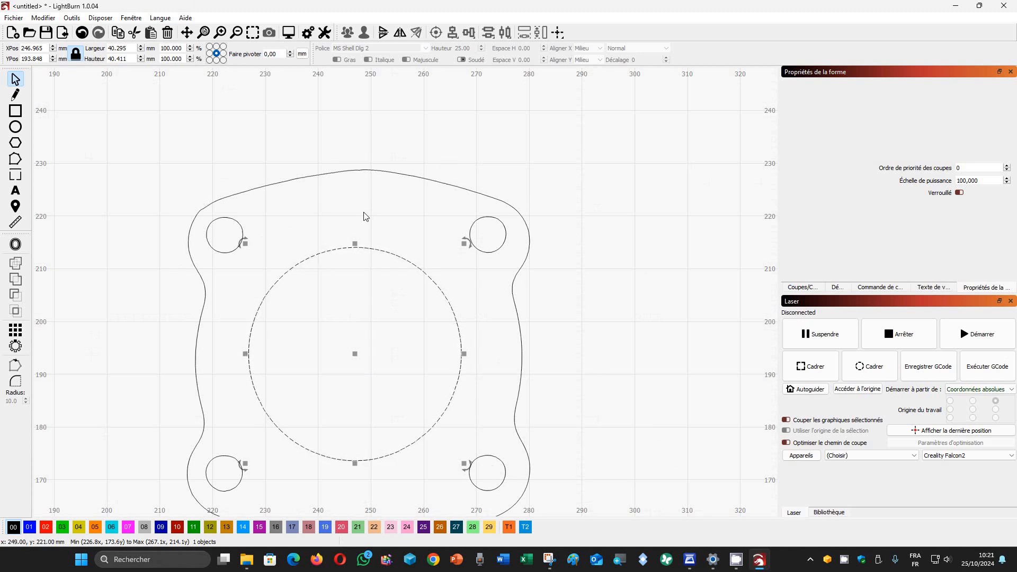
Switch to Paint and examine the edges of the gasket's upper-left corner and bolt hole in 2.jpg
left_click(737, 560)
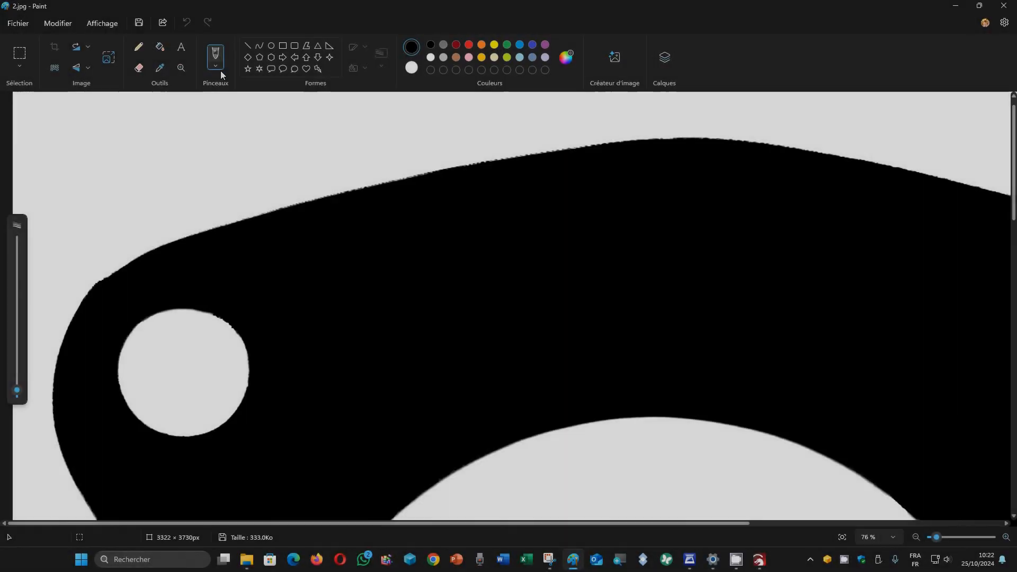
scroll(124, 268, "up", 5)
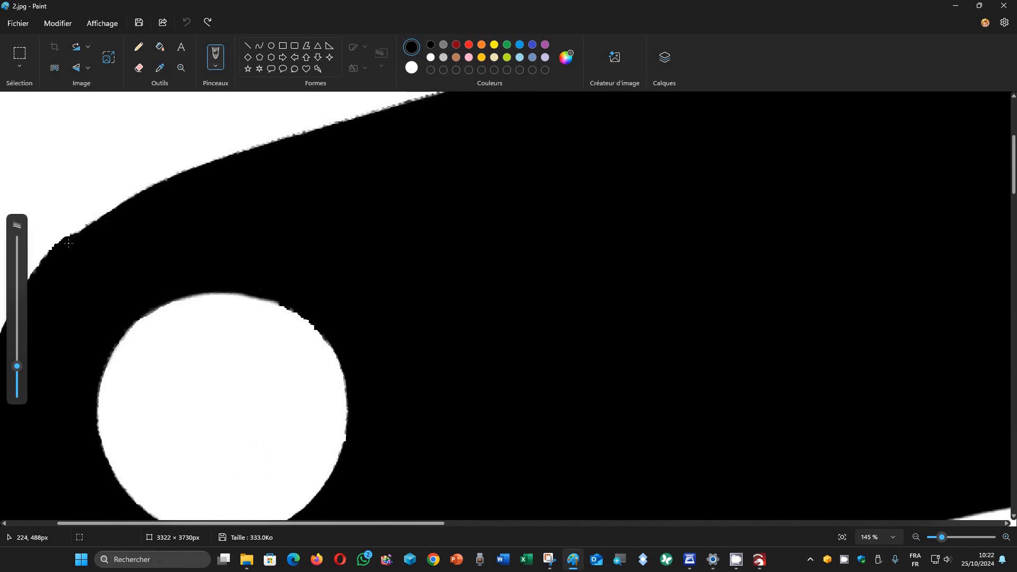
scroll(141, 200, "up", 4)
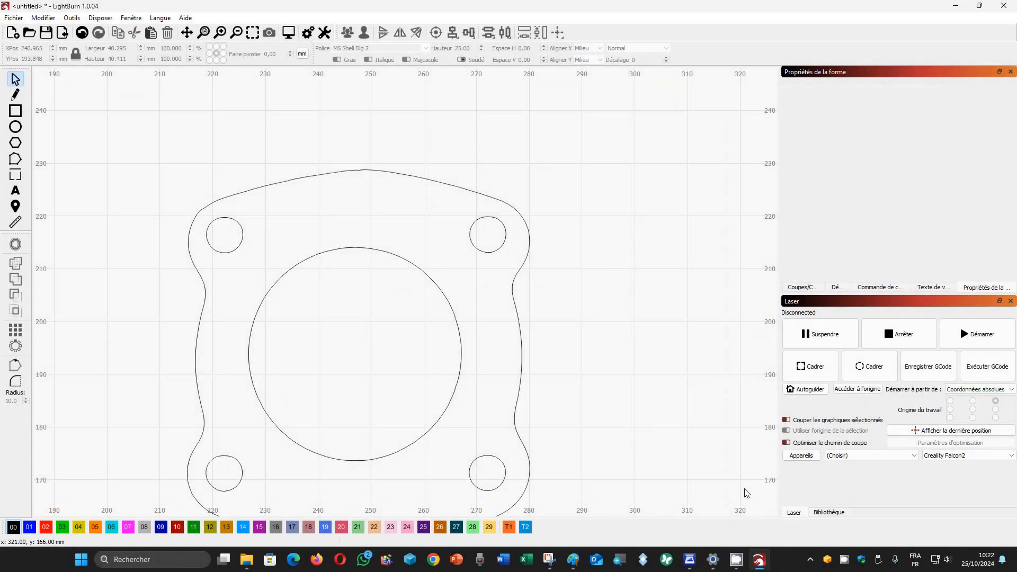
Return to LightBurn and inspect the full traced gasket outline, including its upper-left corner
scroll(745, 492, "down", 3)
left_click_drag(720, 463, 594, 345)
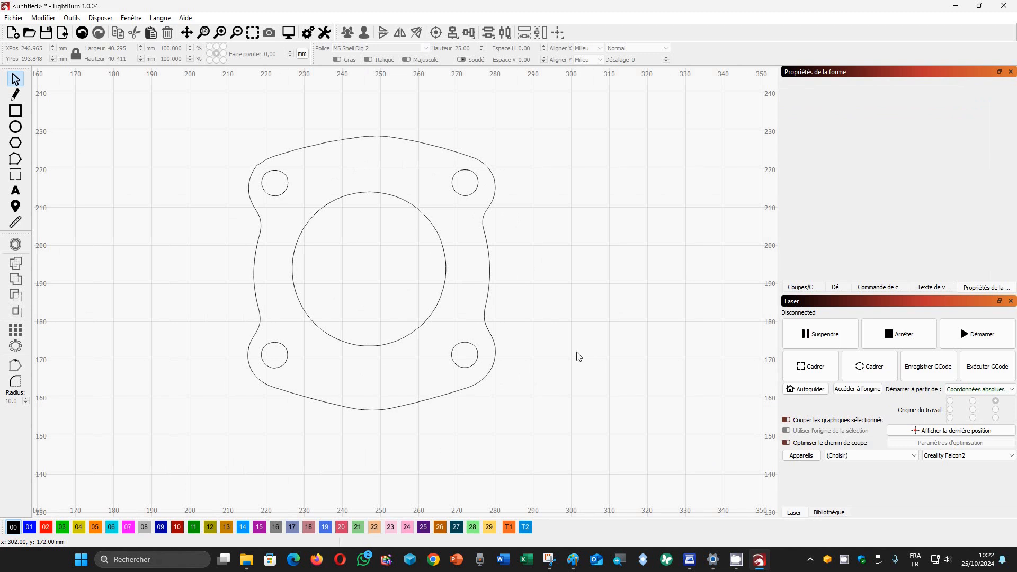
scroll(579, 356, "up", 3)
left_click_drag(561, 376, 677, 513)
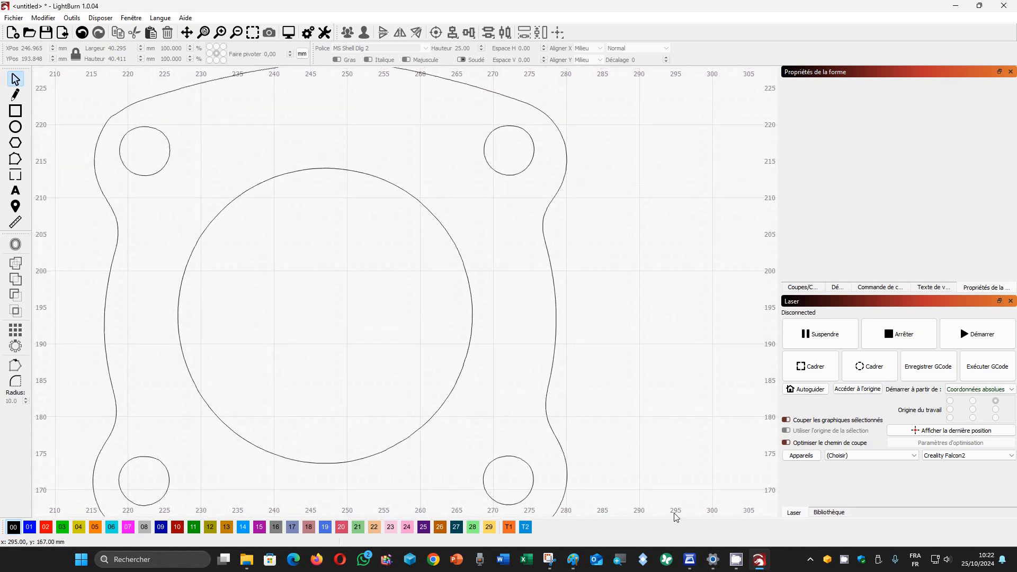
Switch to Paint, retouch the gasket's upper-left corner and bolt hole edge in 2.jpg with the brush and eraser, and close Paint
left_click(574, 560)
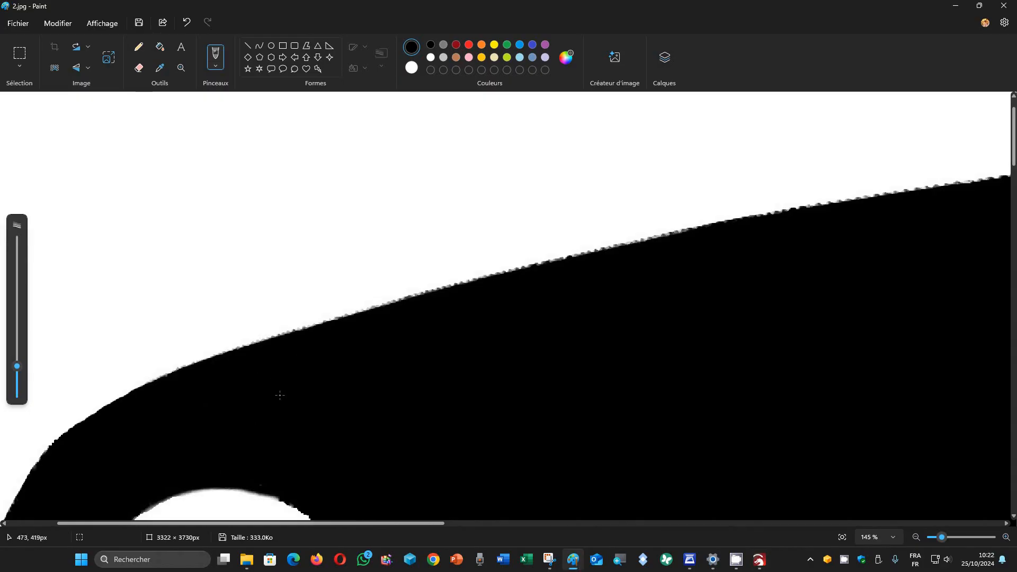
scroll(609, 336, "down", 3)
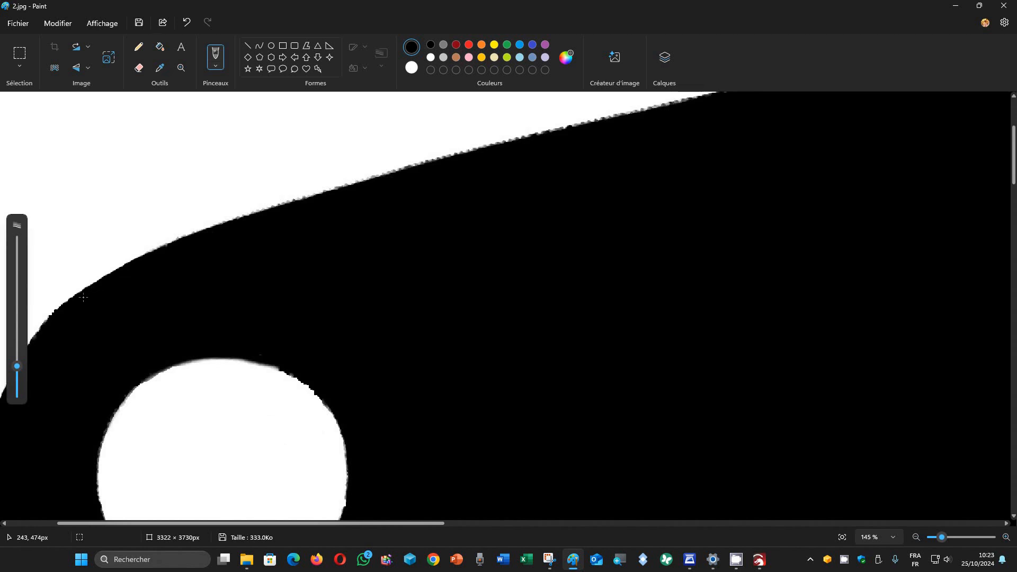
scroll(209, 308, "up", 1)
scroll(223, 318, "down", 3)
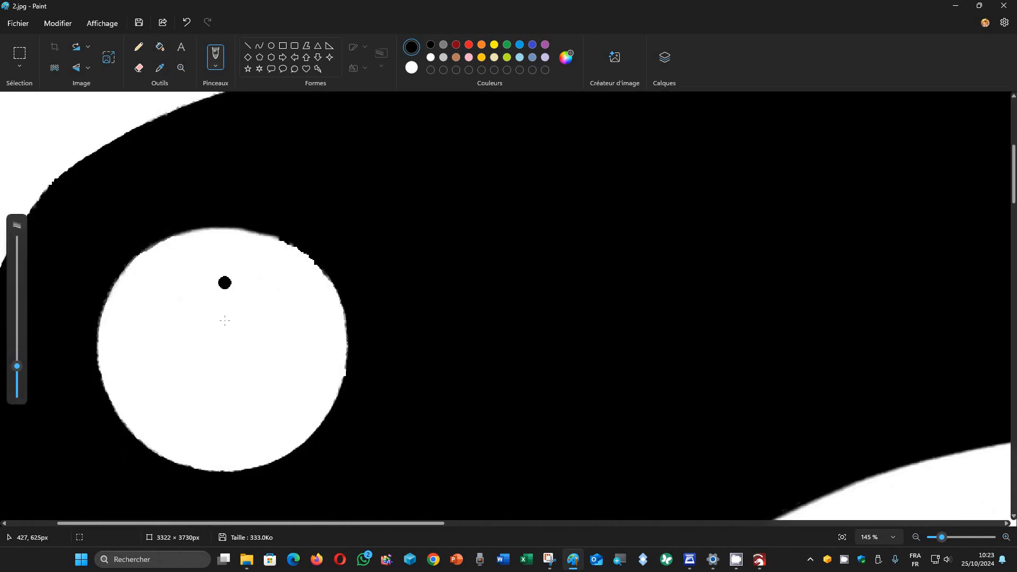
left_click(139, 67)
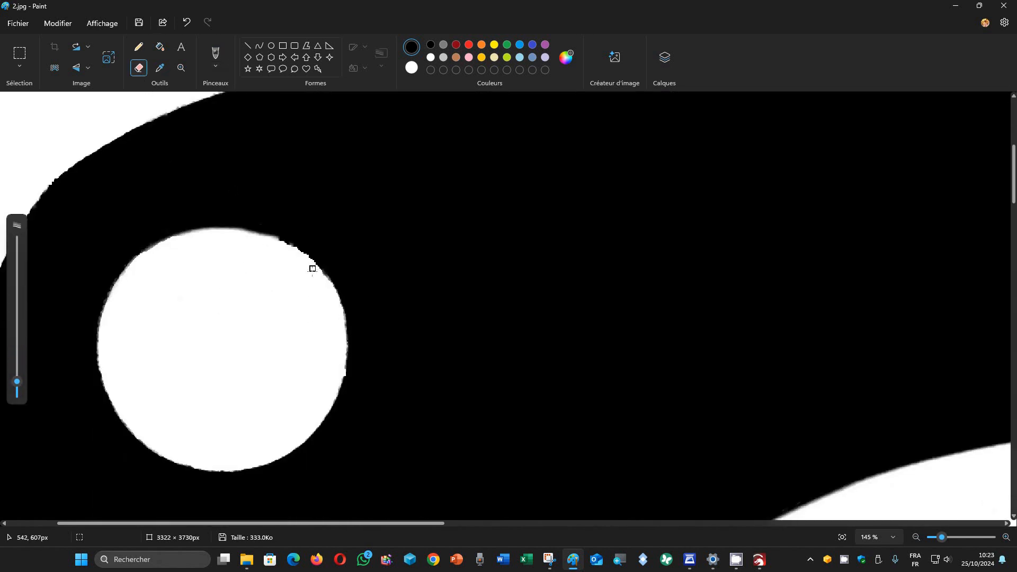
left_click(216, 55)
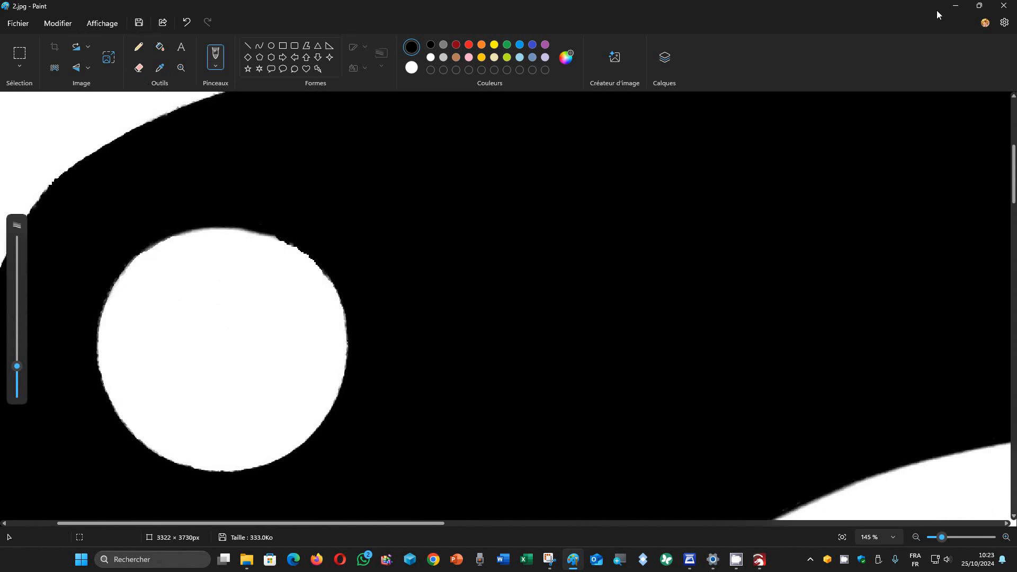
left_click(1002, 9)
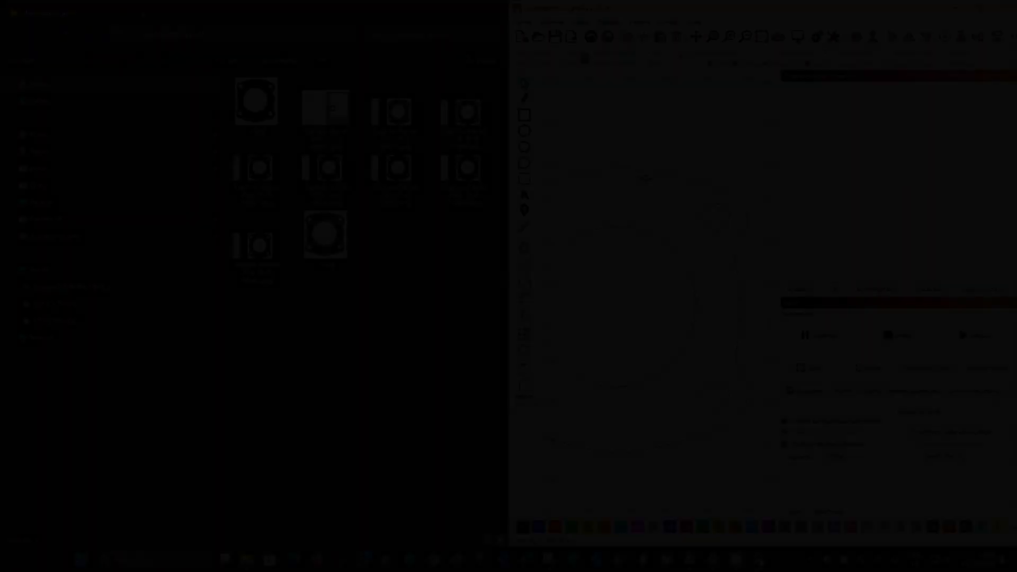
Delete all the previously traced gasket shapes in LightBurn and import the retouched 2.jpg into the empty workspace
key("ctrl+a")
key("Delete")
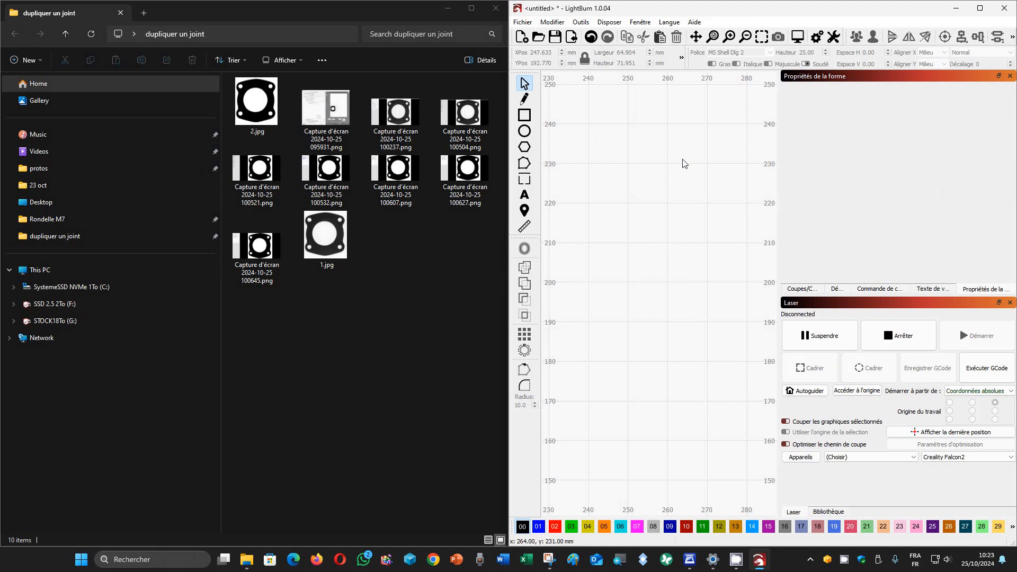
left_click_drag(256, 101, 696, 228)
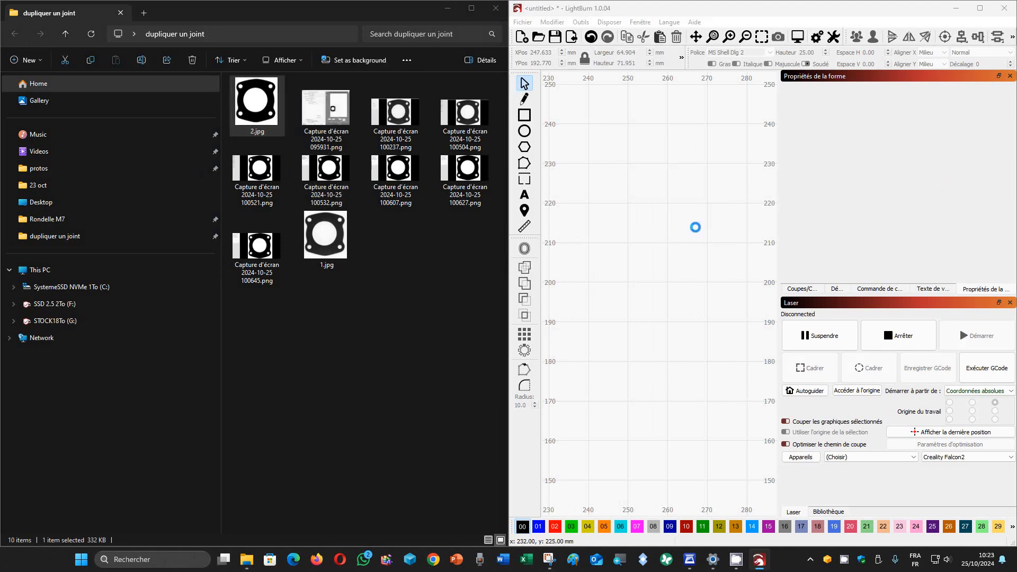
Open the image trace for 2.jpg in a maximized window and examine the trace line along the gasket's upper-left edge and bolt hole
right_click(694, 303)
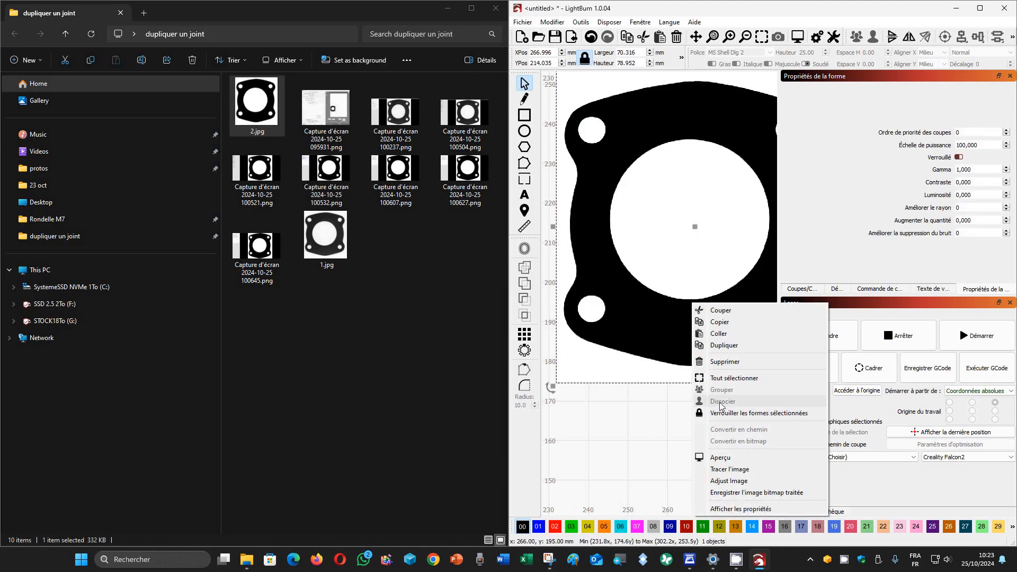
left_click(746, 470)
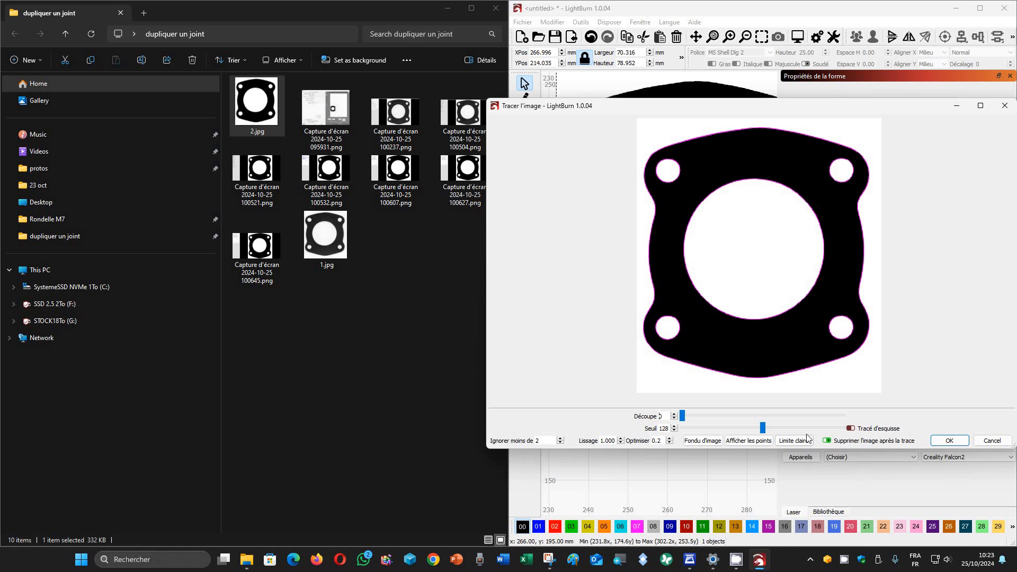
left_click(981, 106)
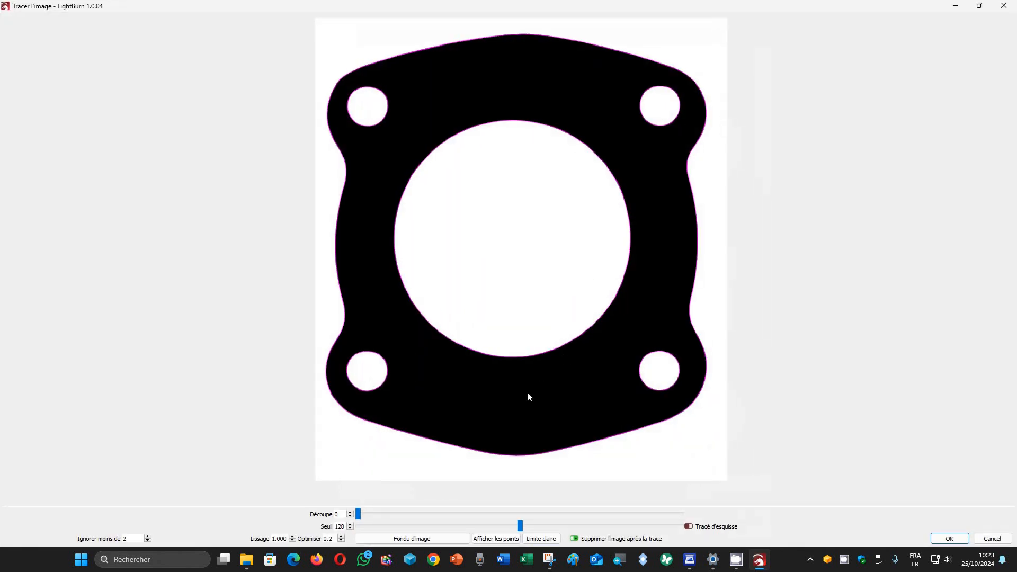
scroll(408, 360, "up", 1)
scroll(406, 359, "up", 2)
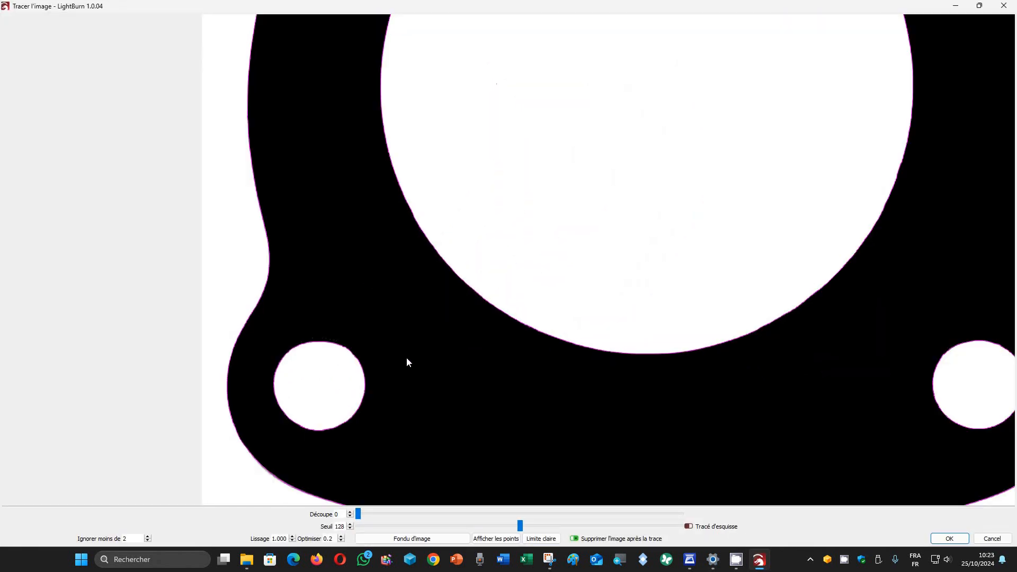
left_click_drag(535, 119, 515, 475)
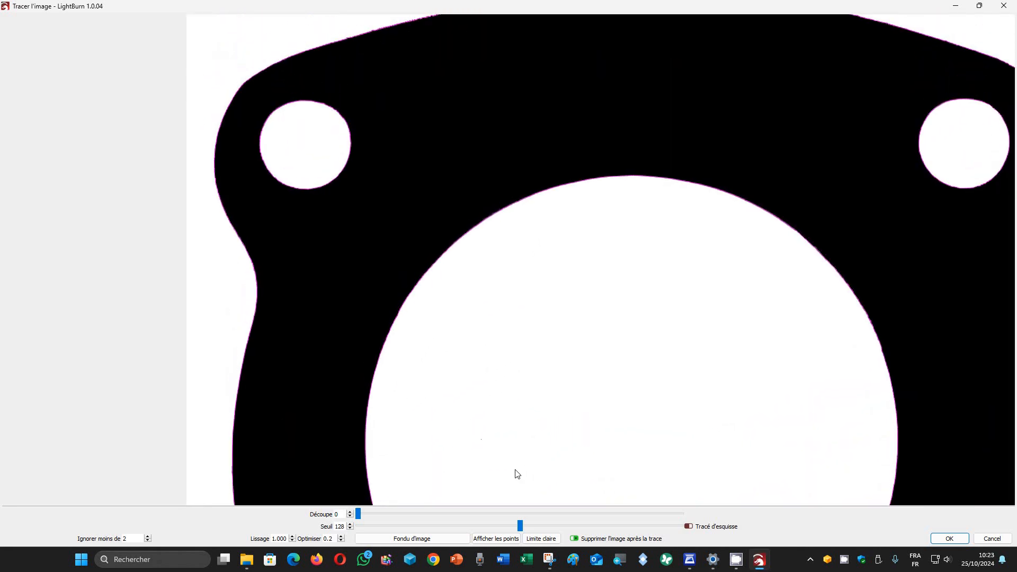
scroll(523, 302, "up", 1)
left_click_drag(523, 301, 556, 486)
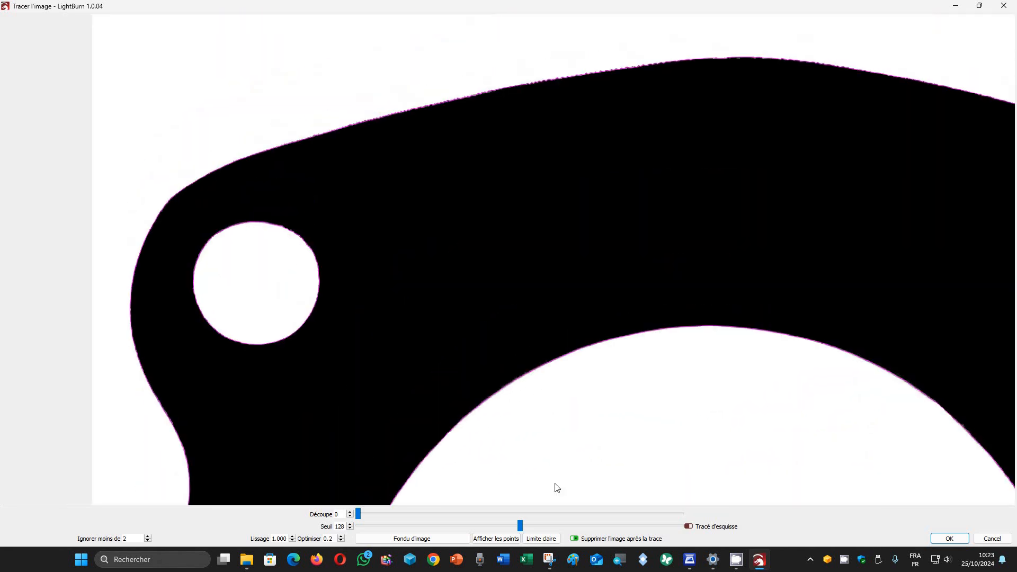
scroll(477, 241, "up", 1)
left_click_drag(477, 240, 481, 309)
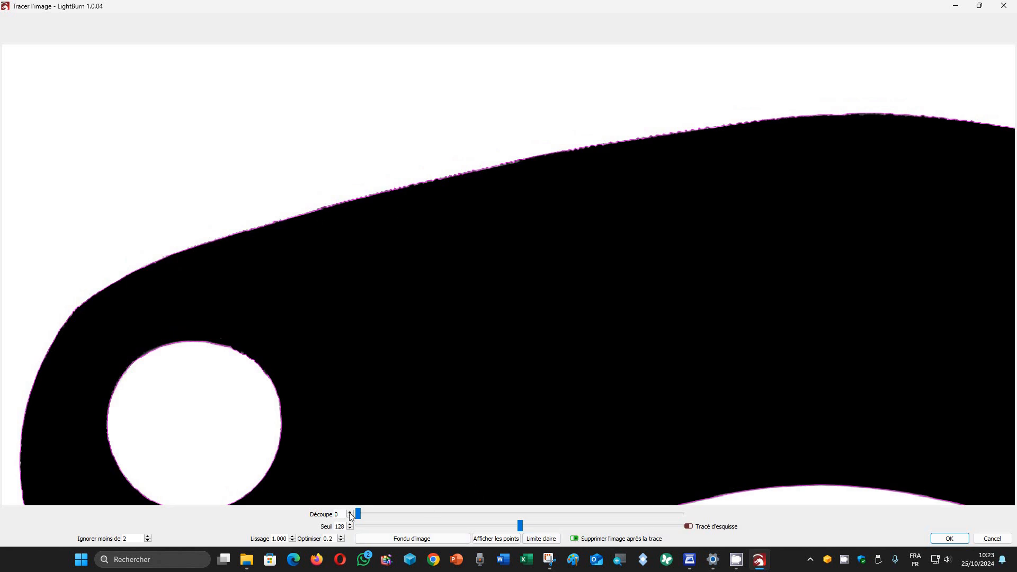
Try various cutoff and threshold values for the trace, ending at cutoff 24 and threshold 151, and close the trace window without applying it
mouse_move(359, 513)
left_mouse_down()
mouse_move(459, 513)
mouse_move(382, 516)
left_mouse_up()
left_click_drag(521, 528, 601, 528)
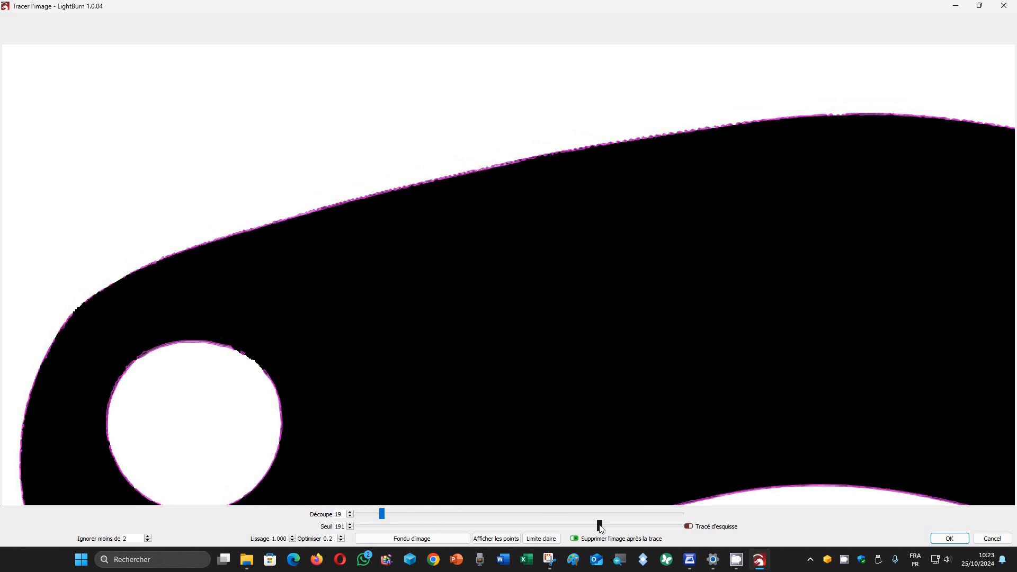
left_click(655, 526)
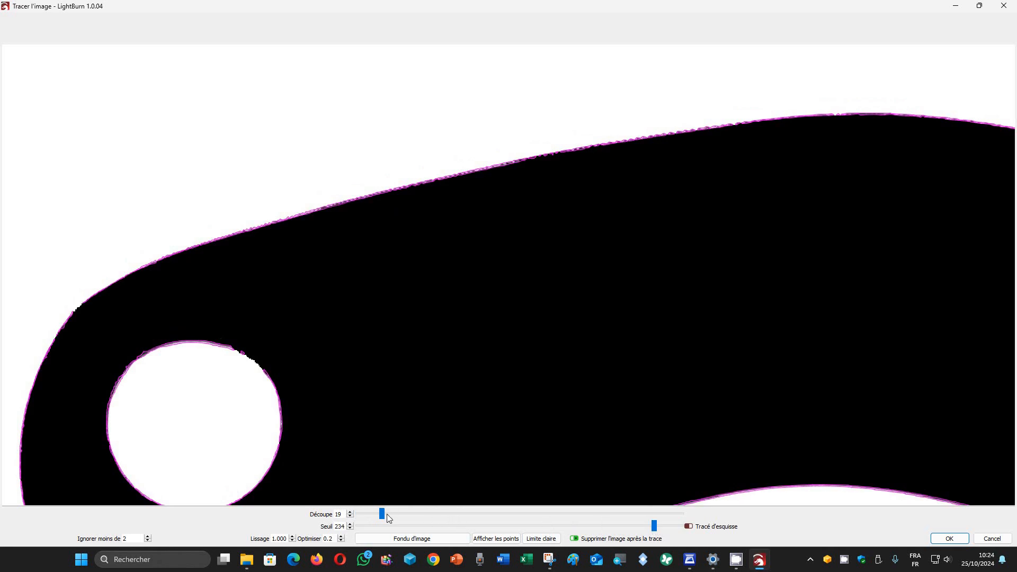
left_click(477, 513)
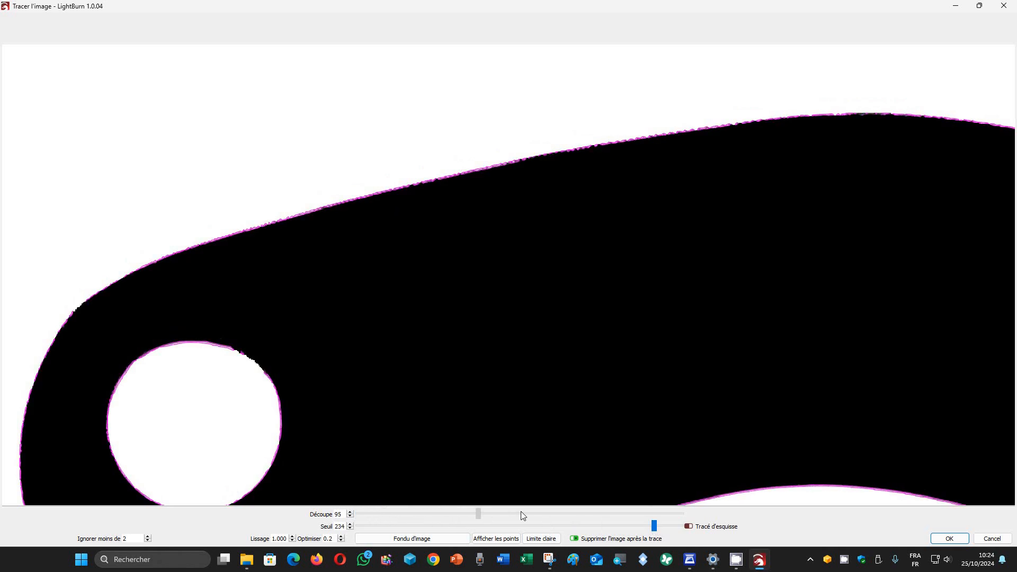
mouse_move(522, 512)
left_mouse_down()
mouse_move(550, 514)
mouse_move(553, 527)
left_mouse_up()
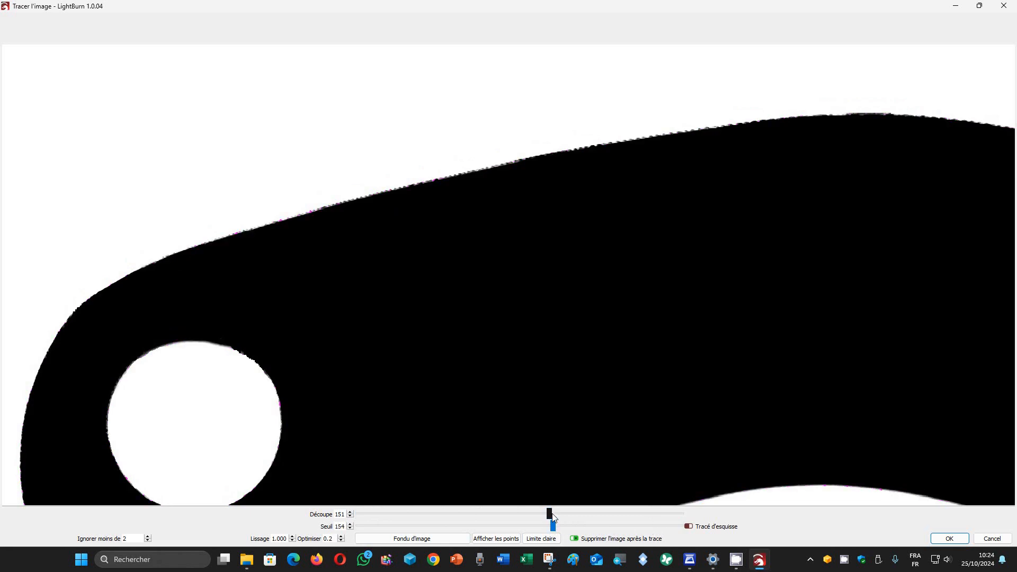
left_click(485, 511)
left_click_drag(486, 514, 420, 512)
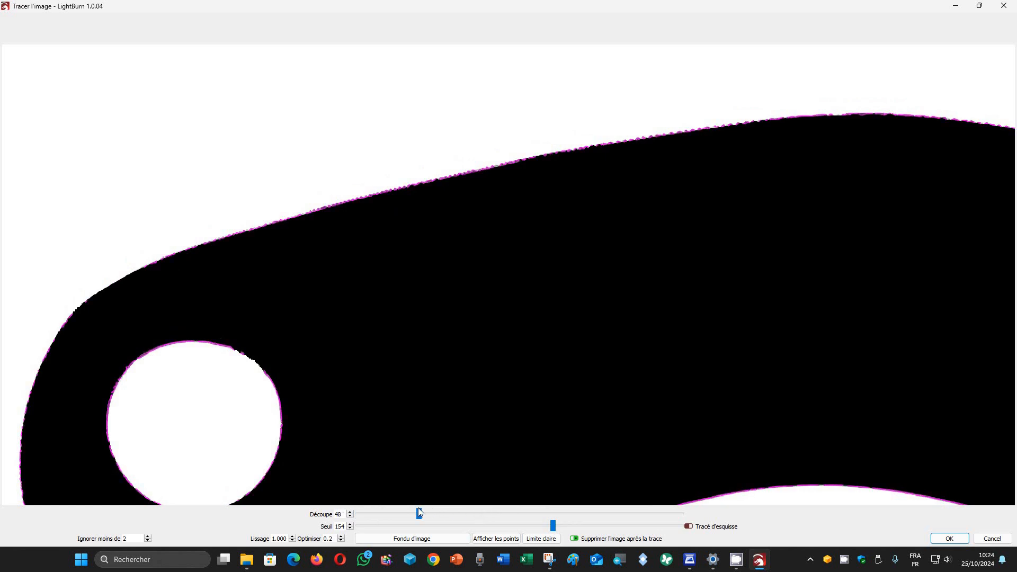
left_click_drag(419, 513, 390, 514)
left_click(477, 527)
scroll(475, 525, "up", 2)
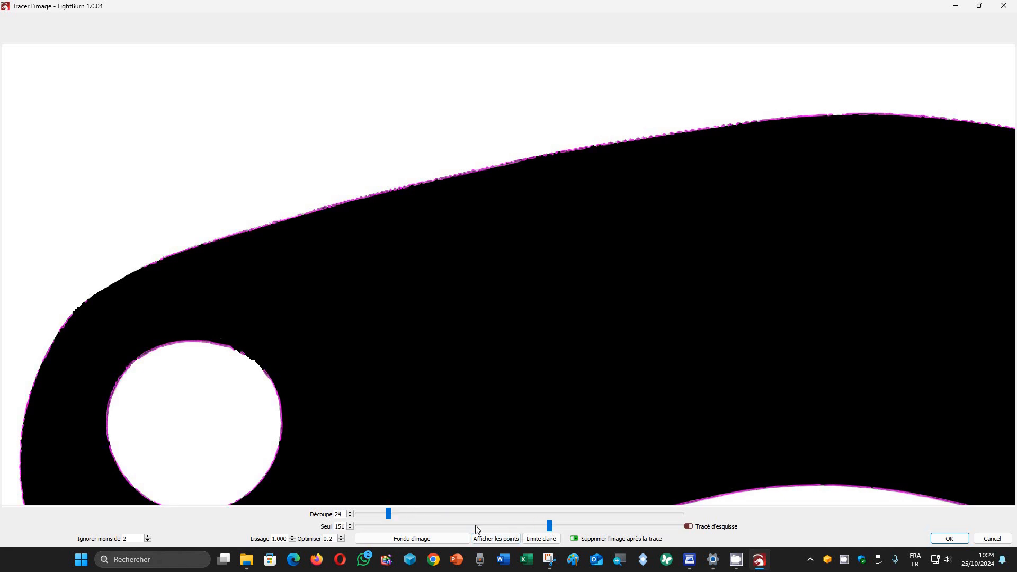
left_click(1004, 5)
Reopen the image trace for 2.jpg in a maximized window, focusing on the gasket's upper-left bolt hole and outer edge
right_click(611, 282)
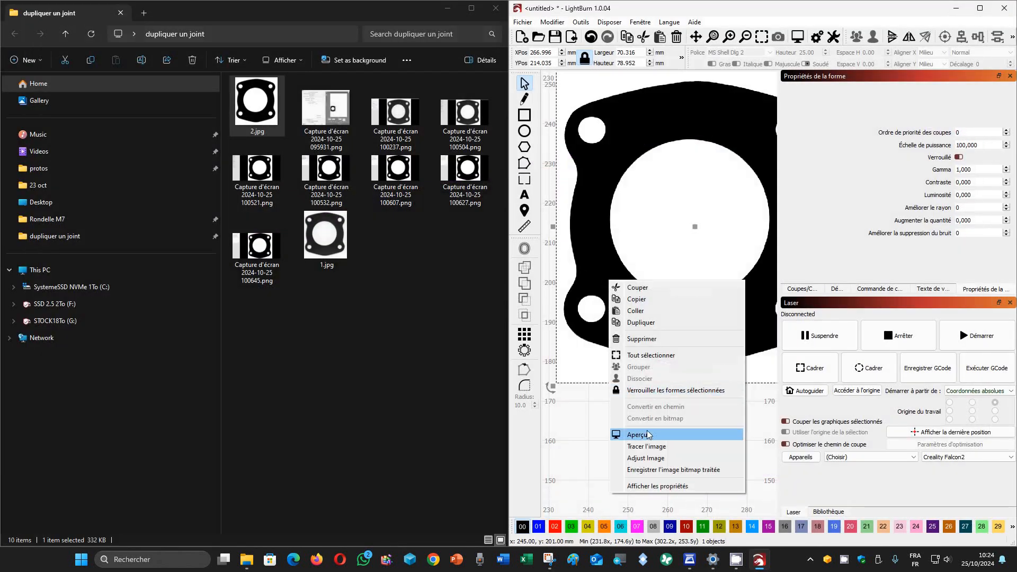
left_click(646, 446)
left_click(980, 105)
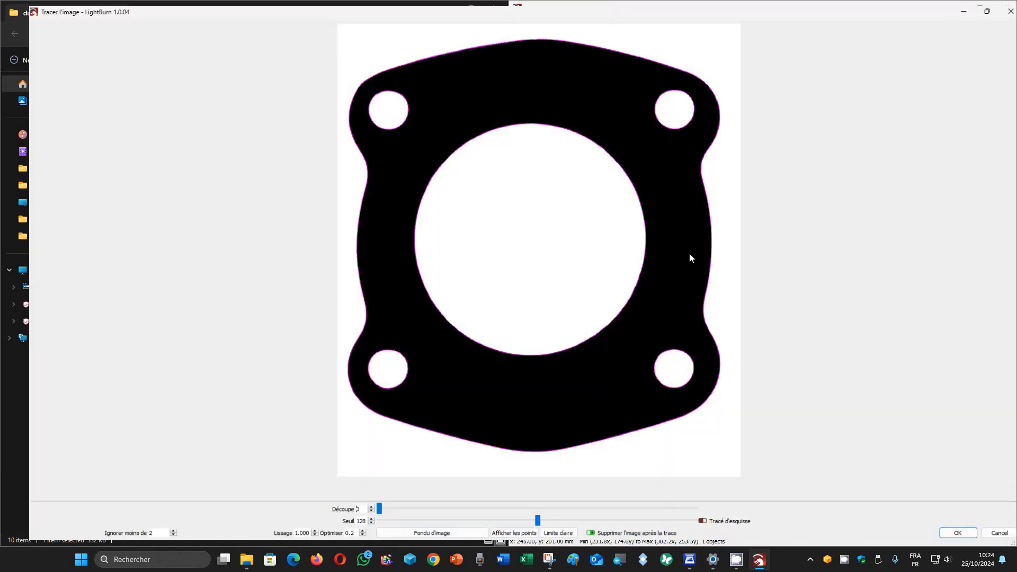
scroll(450, 120, "up", 2)
scroll(429, 57, "up", 3)
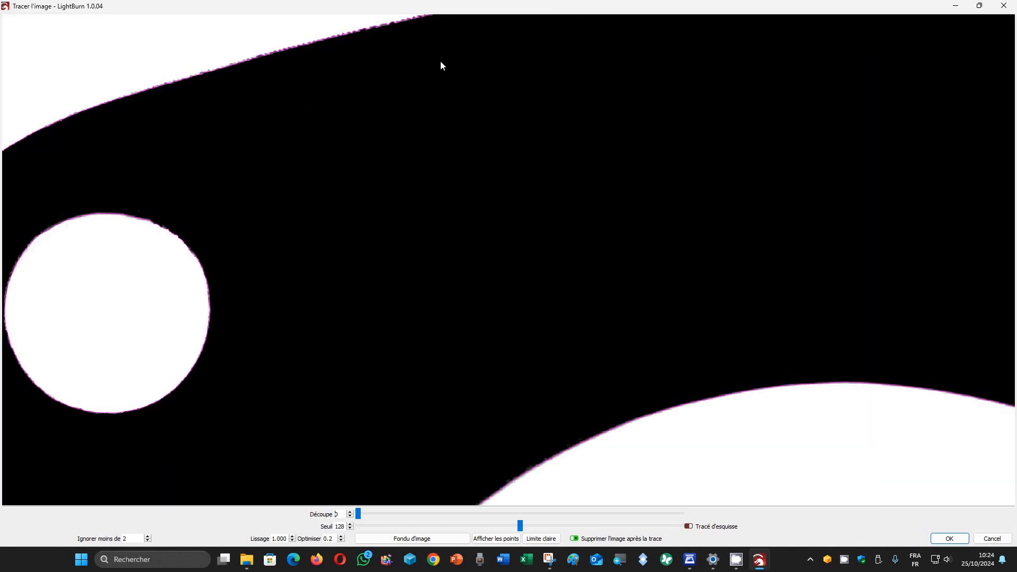
scroll(546, 306, "down", 2)
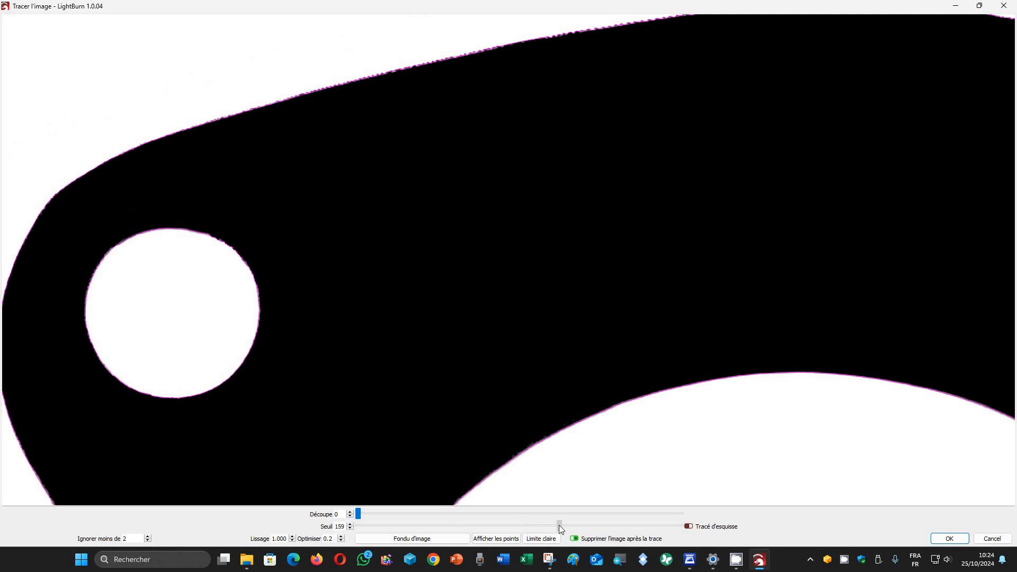
Try lower trace thresholds down to 20 together with a cutoff of 17, and return the cutoff to 0
left_click_drag(559, 525, 420, 530)
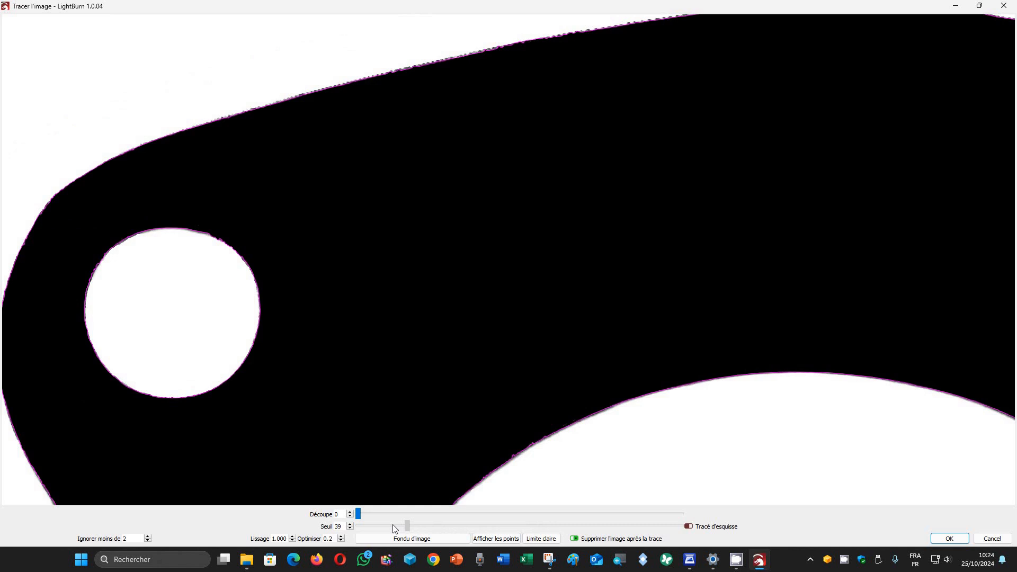
left_click_drag(392, 525, 393, 525)
mouse_move(412, 524)
left_mouse_down()
mouse_move(423, 524)
mouse_move(368, 513)
mouse_move(378, 514)
left_mouse_up()
left_click(375, 526)
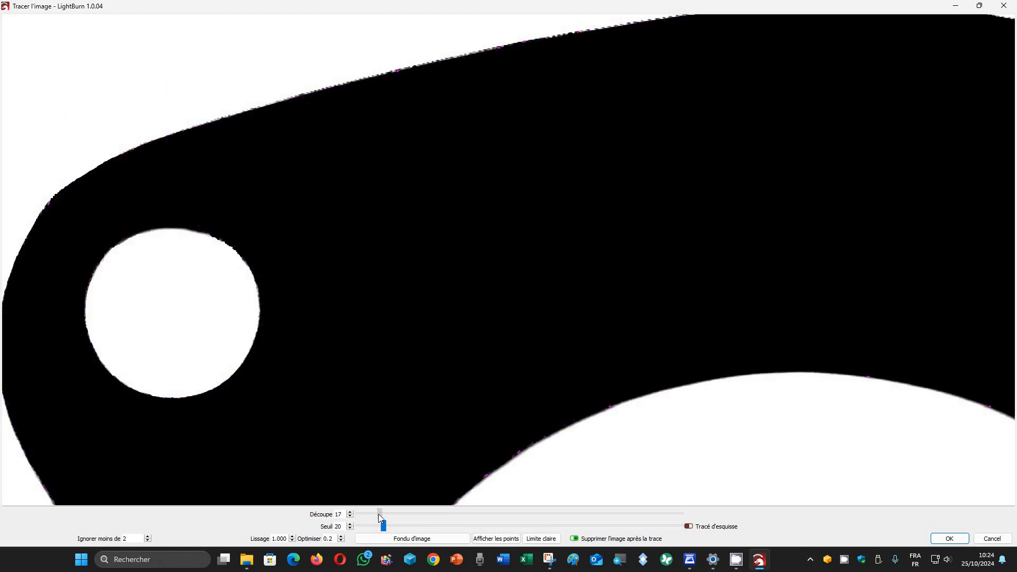
left_click(358, 514)
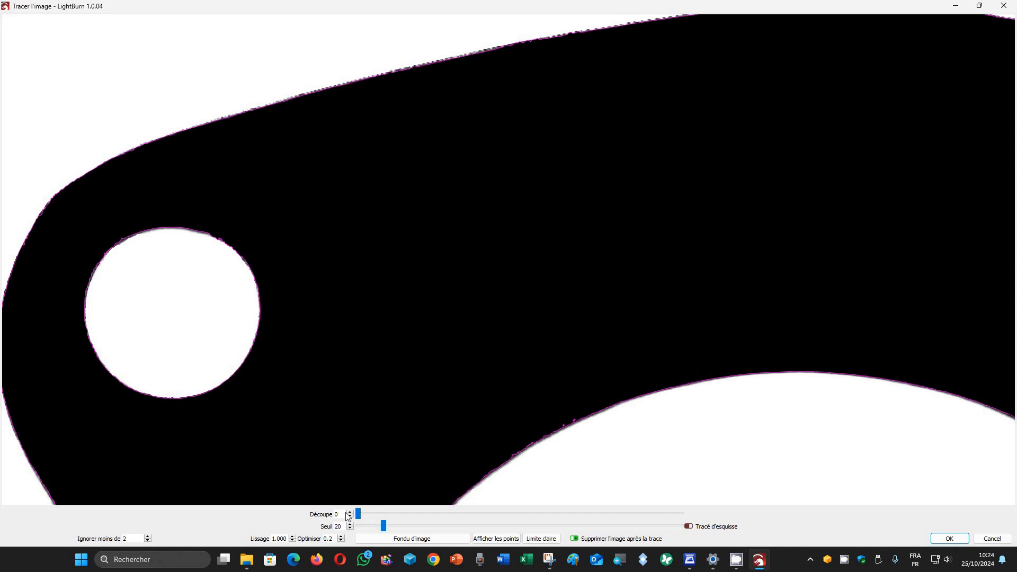
Set the trace threshold to 67 with cutoff 0 and apply the trace to 2.jpg
left_click_drag(382, 527, 403, 524)
mouse_move(366, 524)
left_mouse_down()
mouse_move(353, 524)
mouse_move(444, 526)
left_mouse_up()
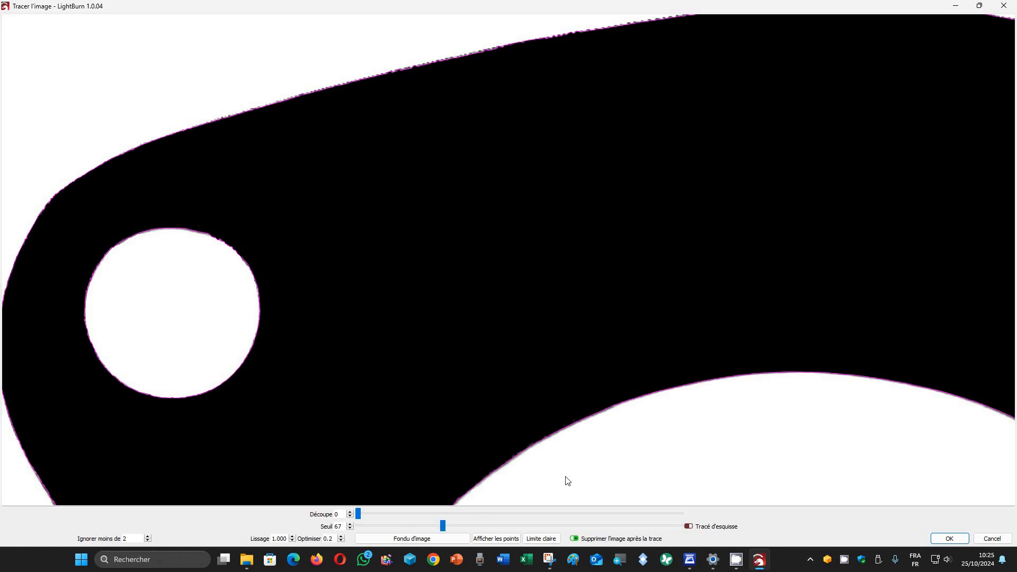
scroll(713, 406, "down", 2)
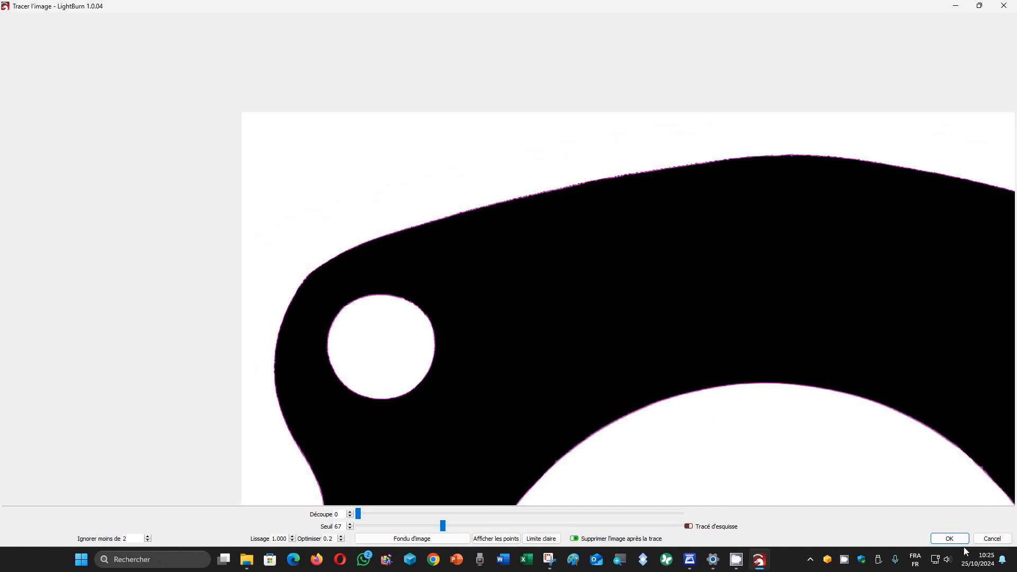
left_click(950, 539)
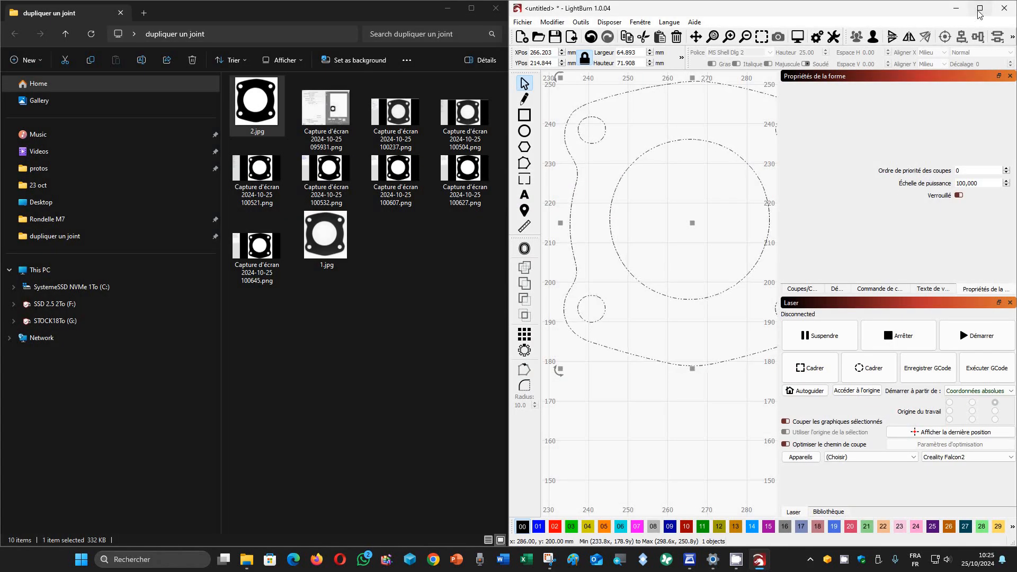
Maximize the LightBurn window and ungroup the traced gasket shapes
left_click(978, 6)
left_click(470, 348)
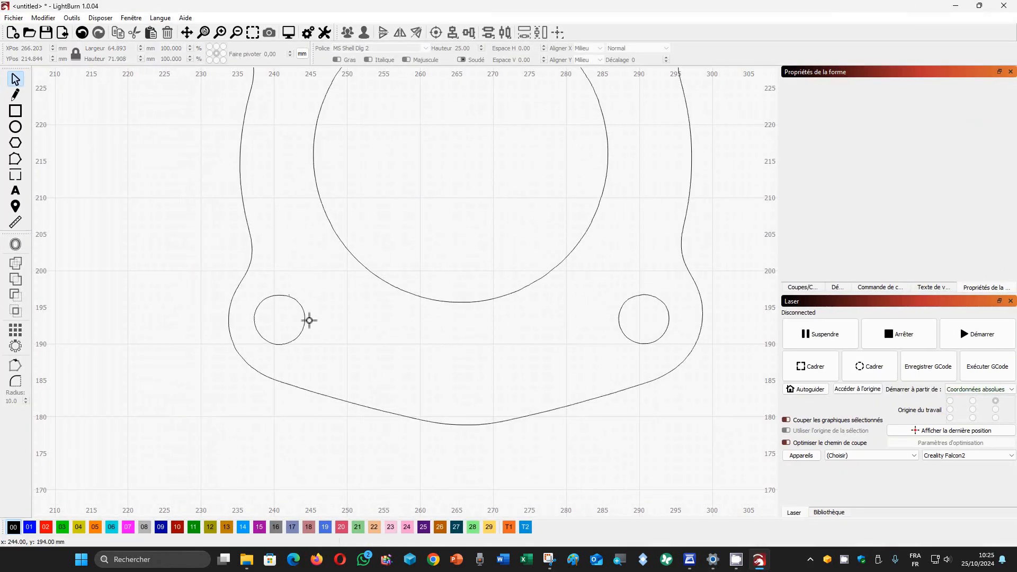
left_click(310, 320)
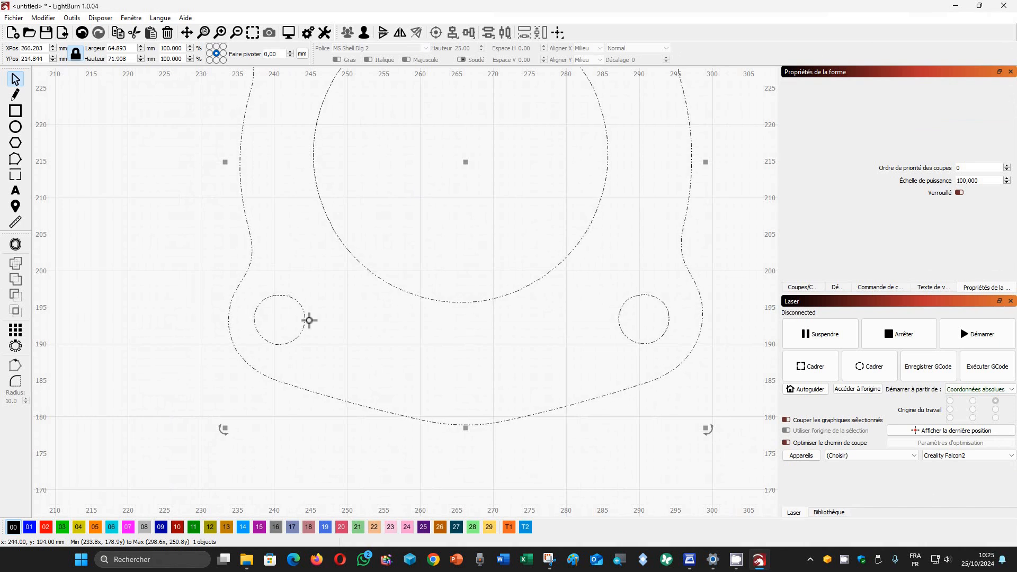
right_click(309, 320)
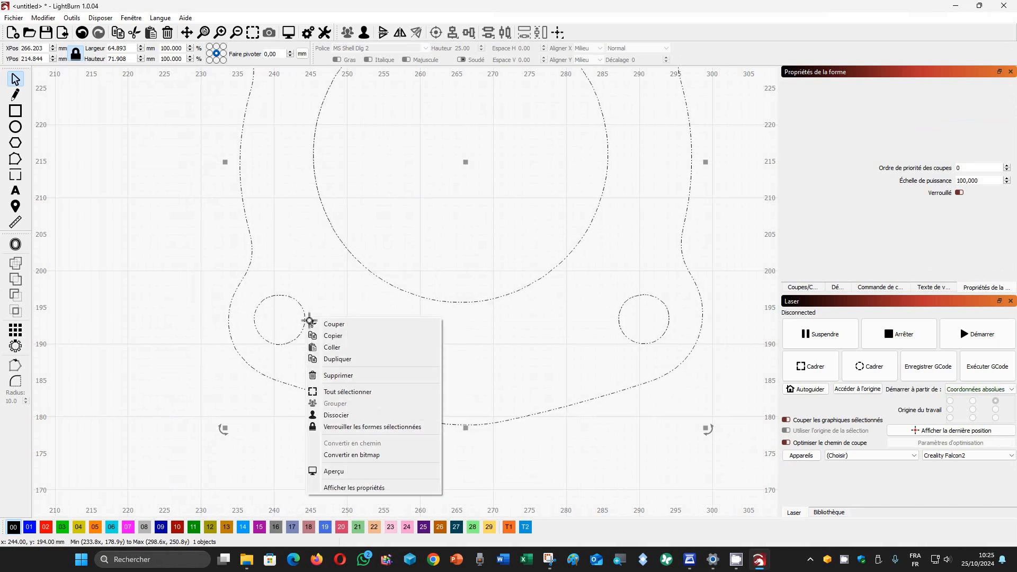
left_click(331, 416)
left_click(257, 412)
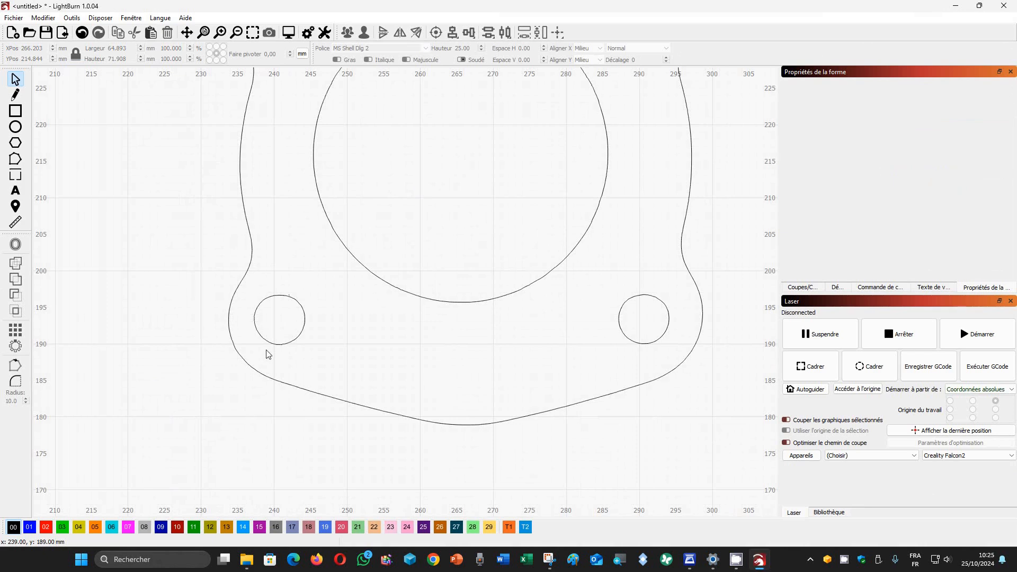
Select the gasket's four bolt holes, central bore and outer contour individually, and cut them out of the workspace
left_click(274, 345)
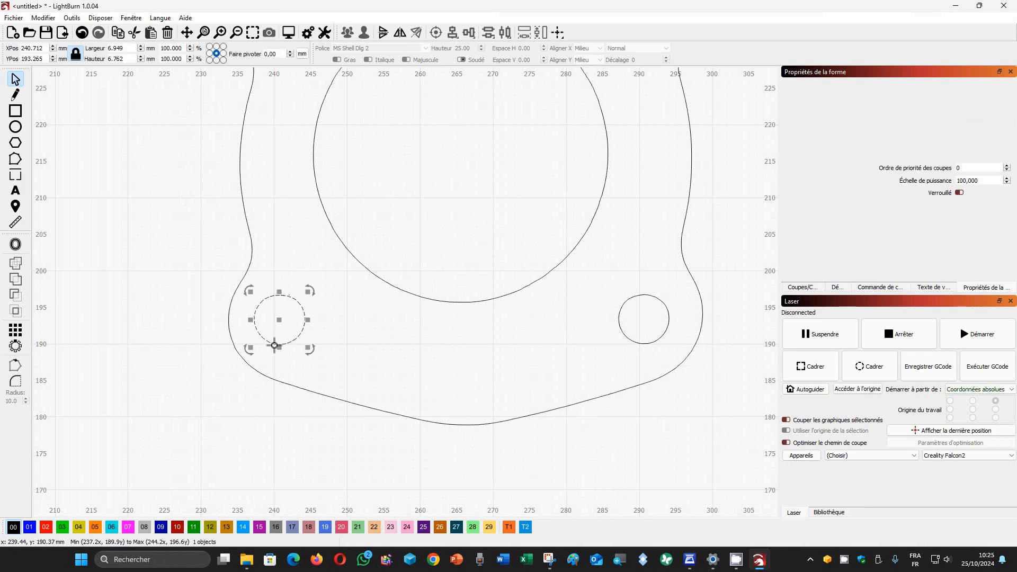
scroll(538, 400, "up", 3)
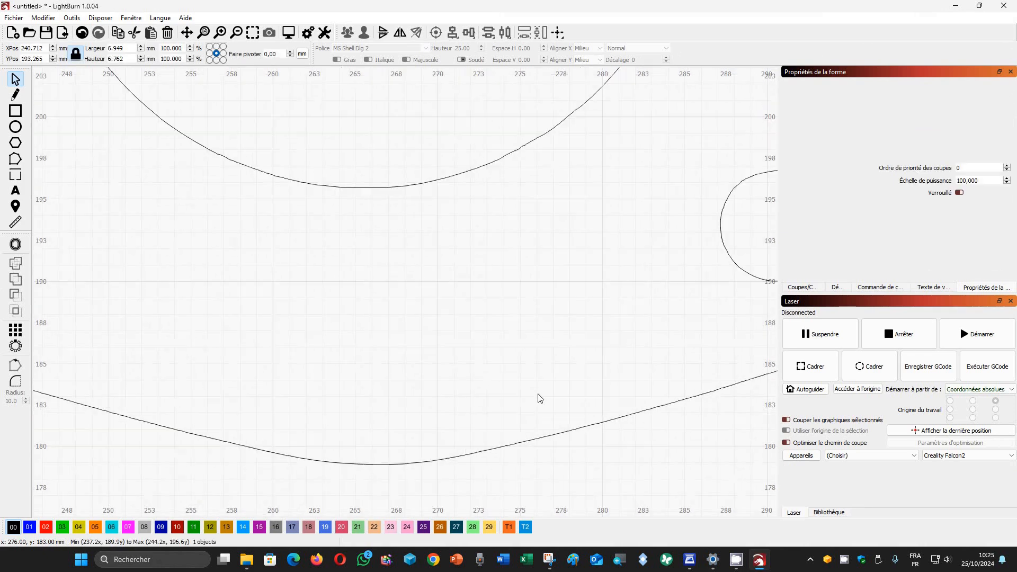
scroll(538, 400, "down", 6)
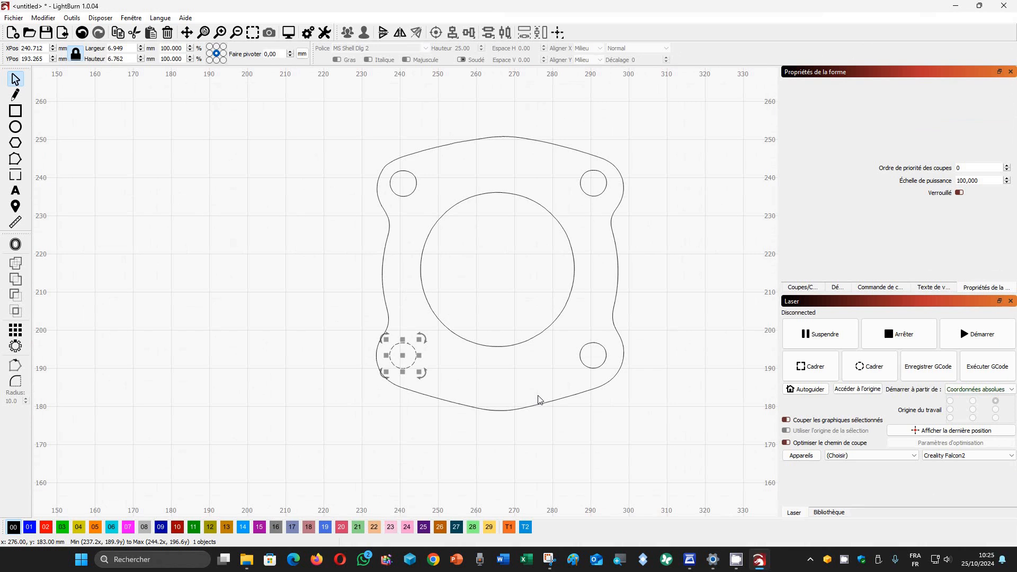
left_click(422, 384)
left_click(411, 370)
left_click(587, 365, "shift")
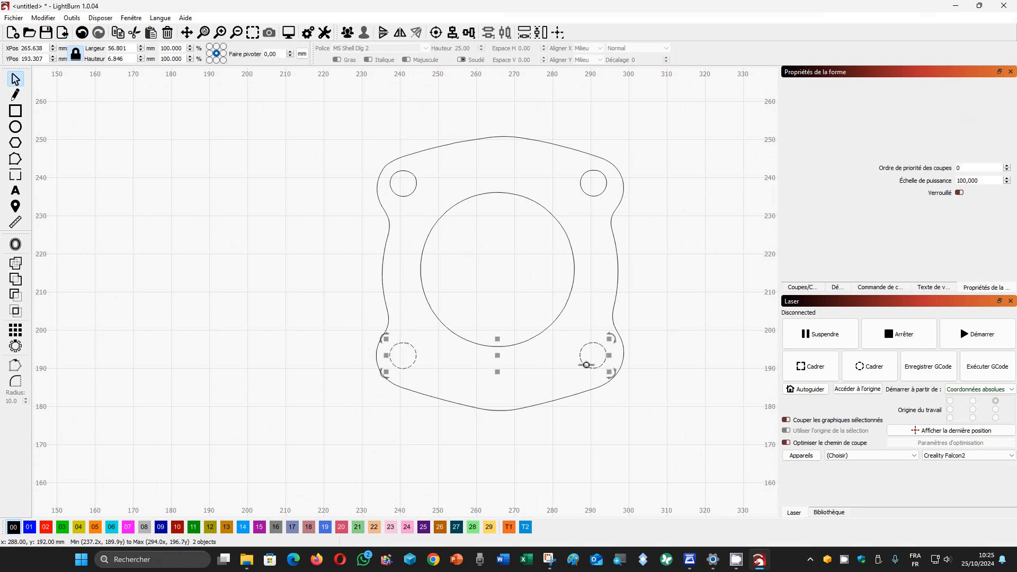
left_click(602, 194, "shift")
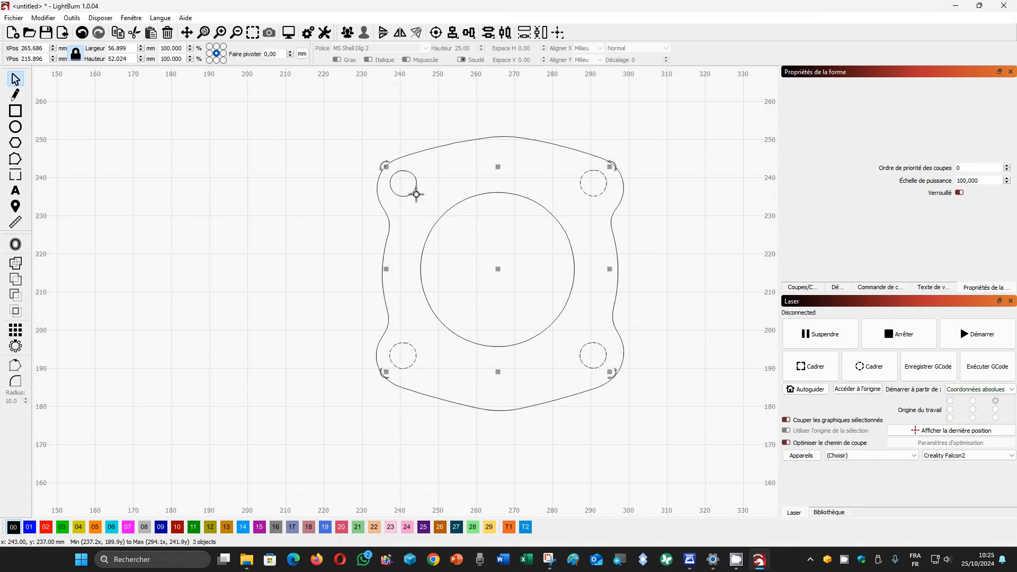
left_click(417, 194, "shift")
left_click(451, 215, "shift")
left_click(456, 150, "shift")
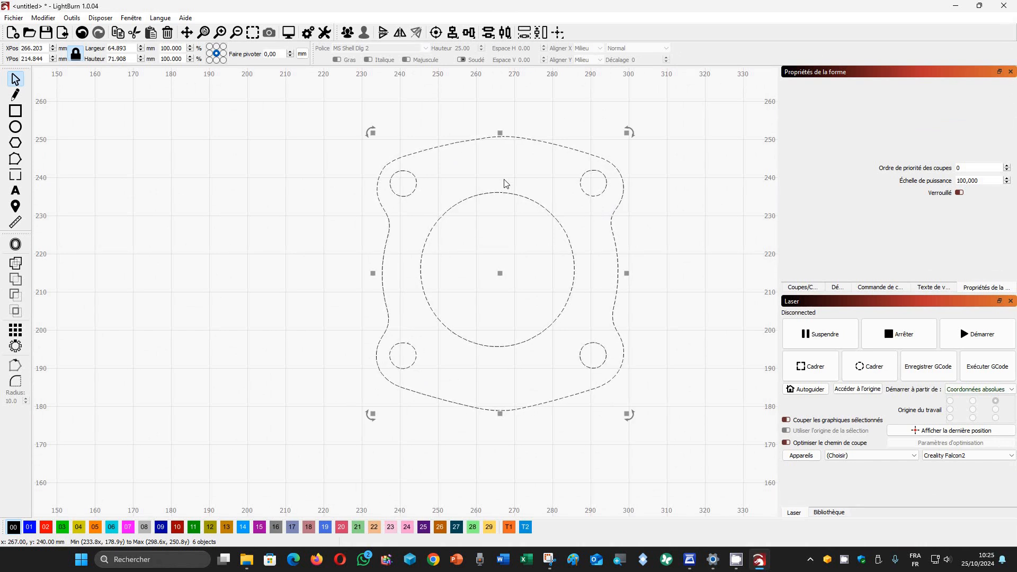
key("Delete")
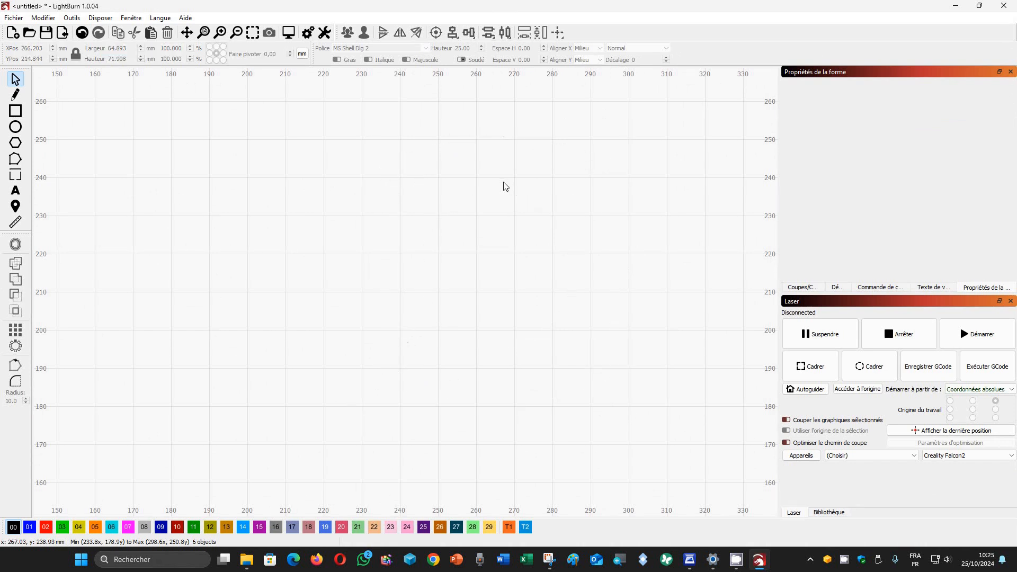
Delete all the stray specks left over from the trace and paste the gasket outlines back into the workspace
key("ctrl+a")
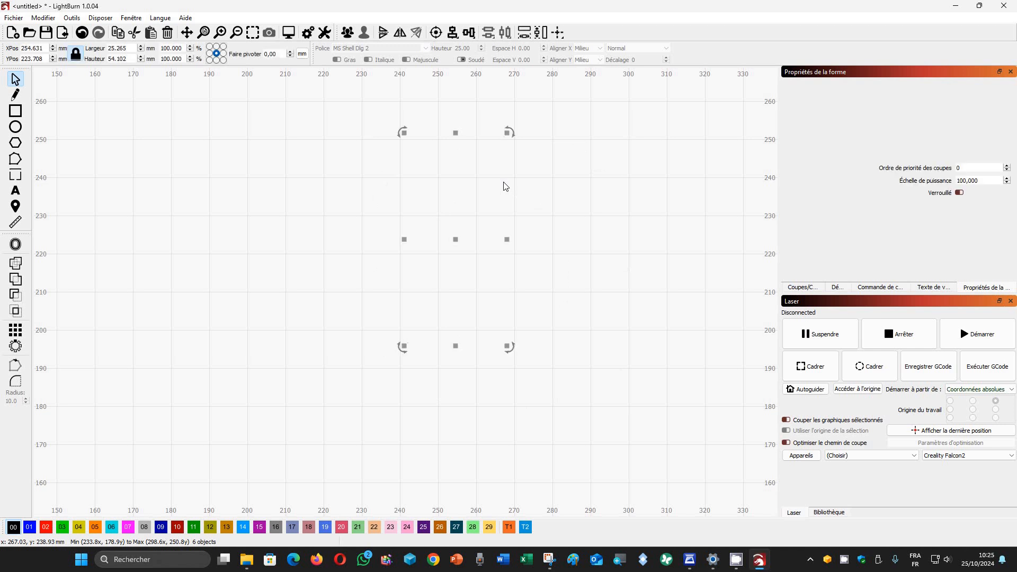
key("Delete")
key("ctrl+v")
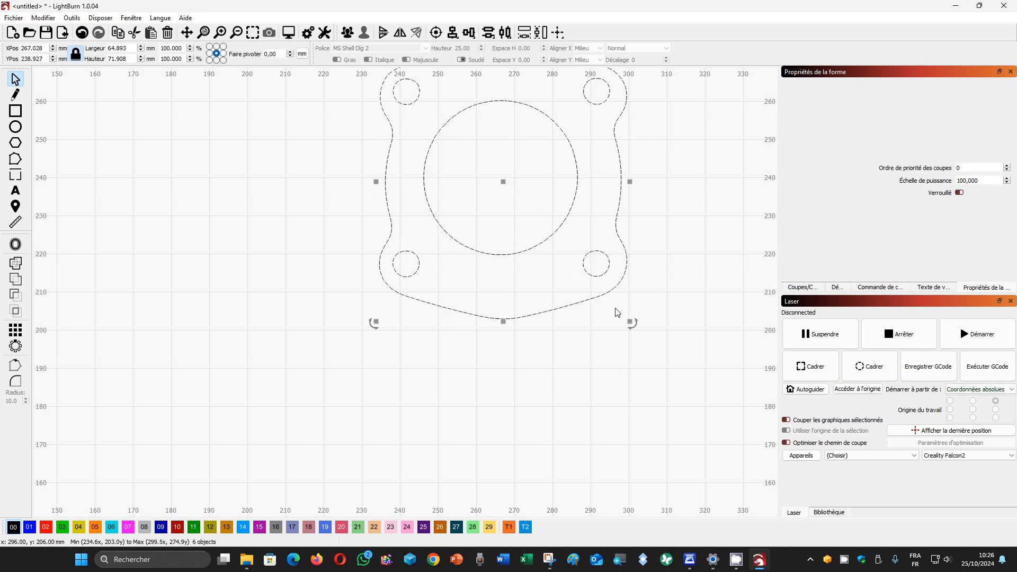
left_click(561, 387)
scroll(560, 387, "down", 2)
scroll(446, 408, "down", 2)
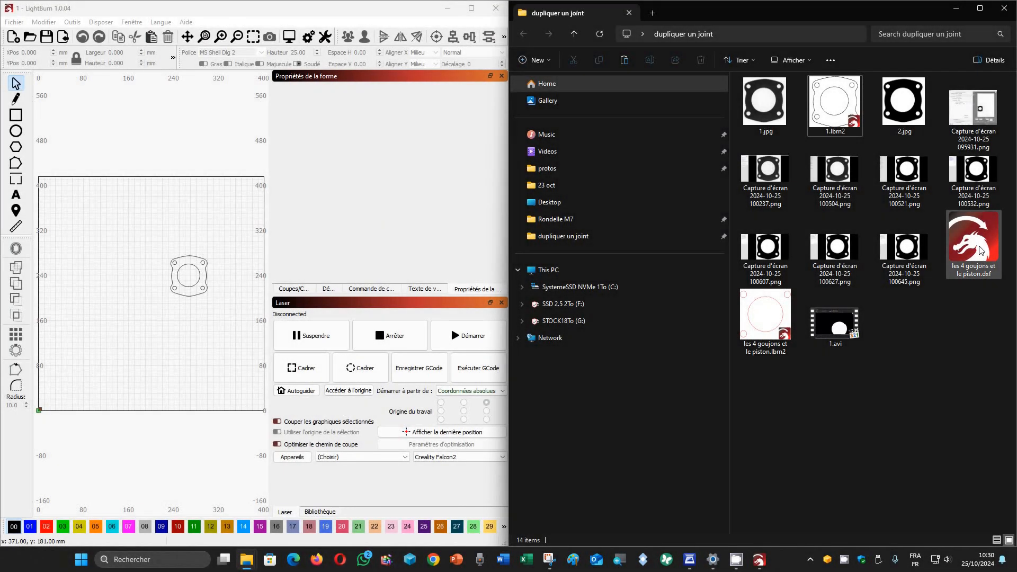
Import les 4 goujons et le piston.dxf into a maximized LightBurn window and move its circles just below the traced gasket
left_click_drag(974, 244, 192, 357)
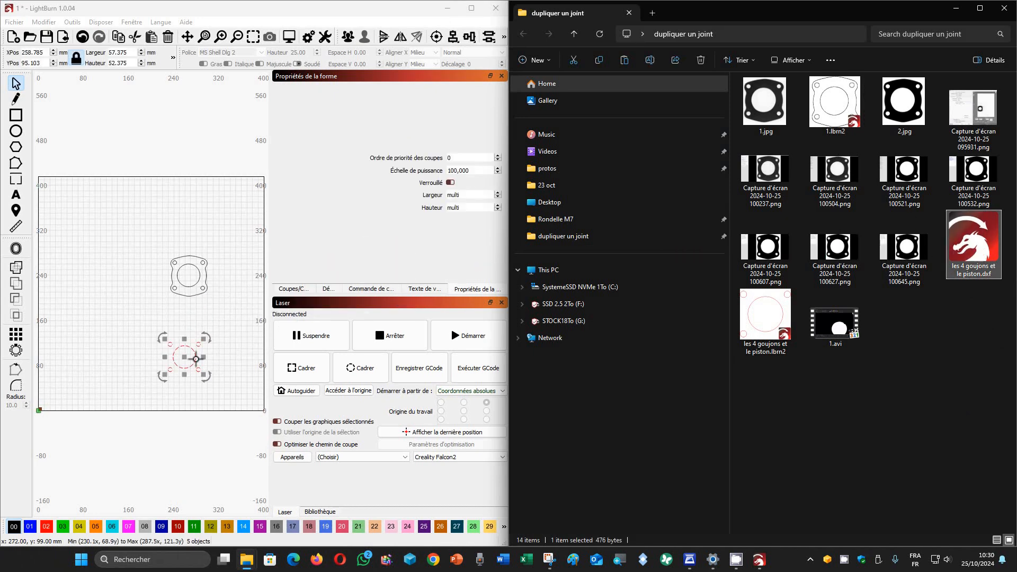
left_click(471, 8)
scroll(498, 365, "up", 4)
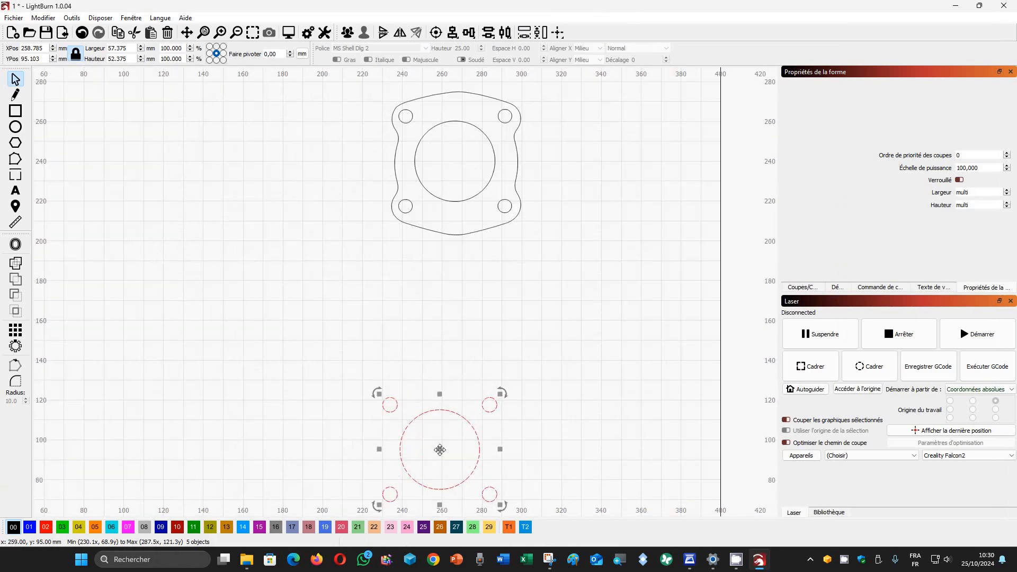
left_click_drag(446, 445, 472, 306)
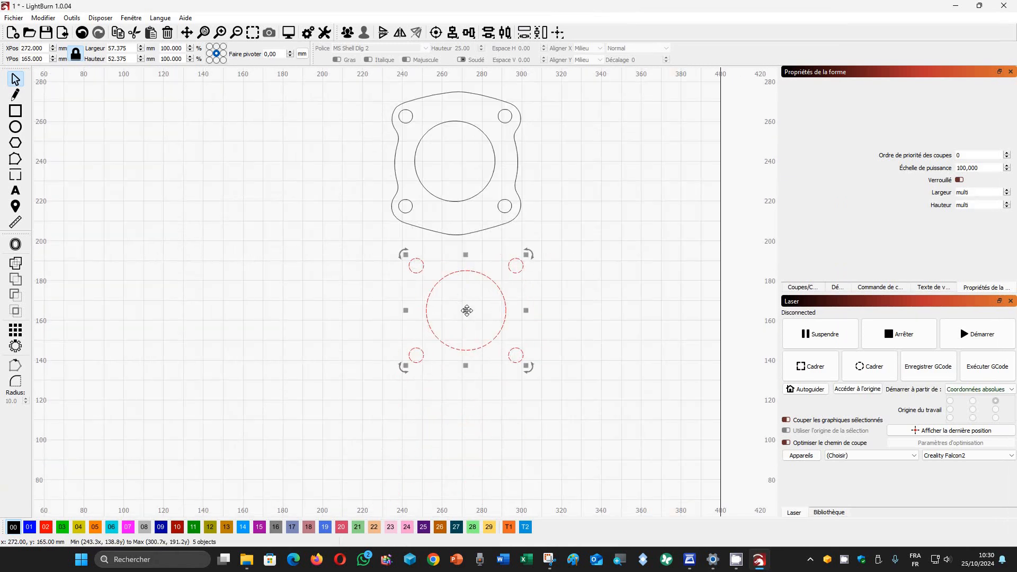
Check the sizes of the imported piston circle, the upper-right stud circle and the traced gasket's lower-right bolt hole
left_click(571, 356)
left_click(505, 324)
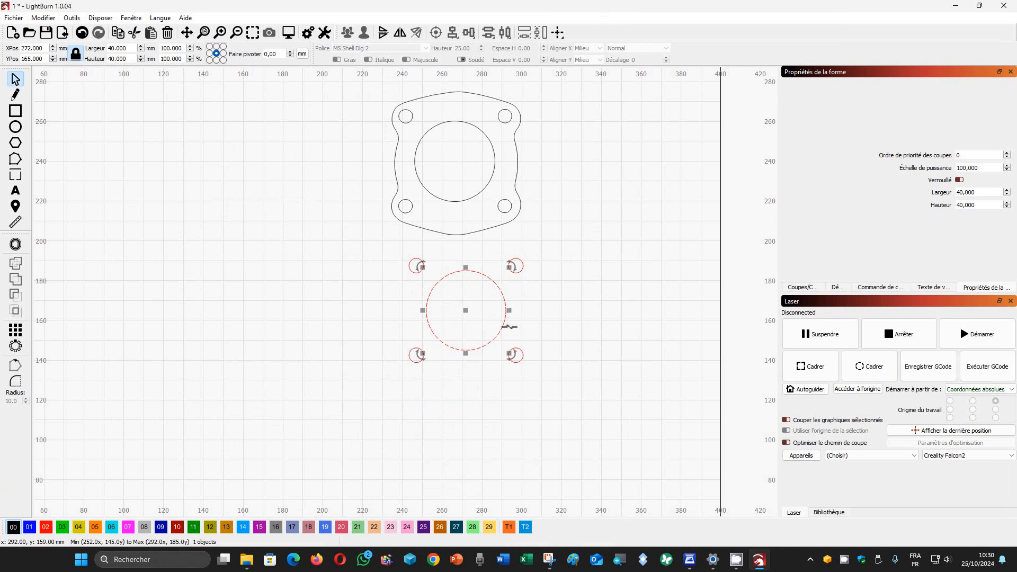
left_click(513, 296)
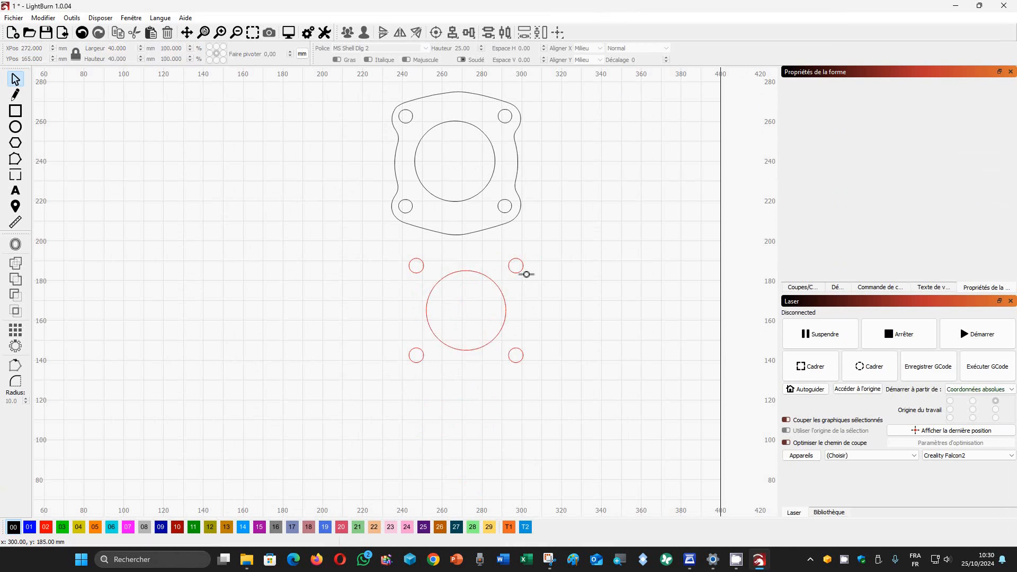
left_click(524, 271)
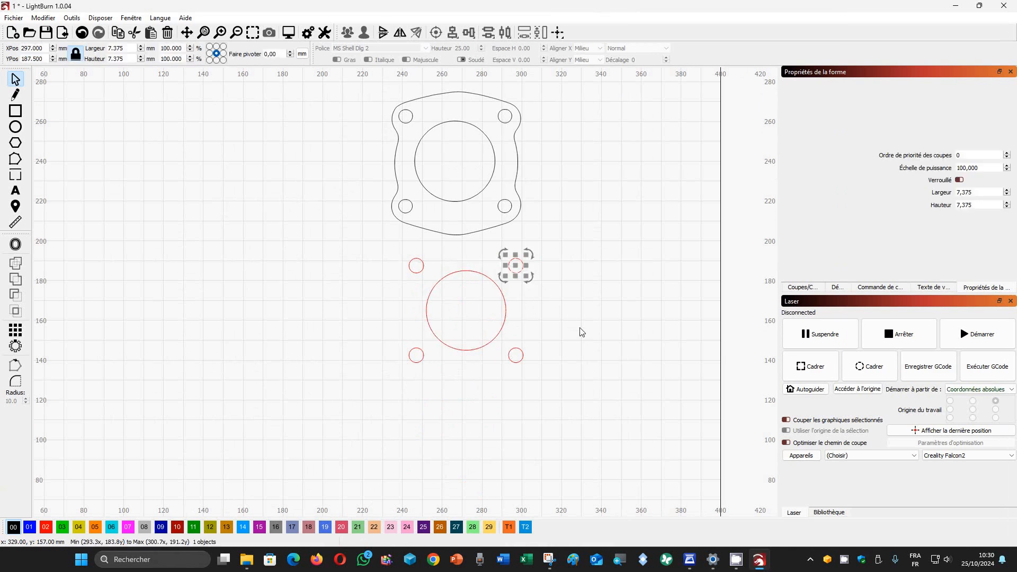
left_click(506, 214)
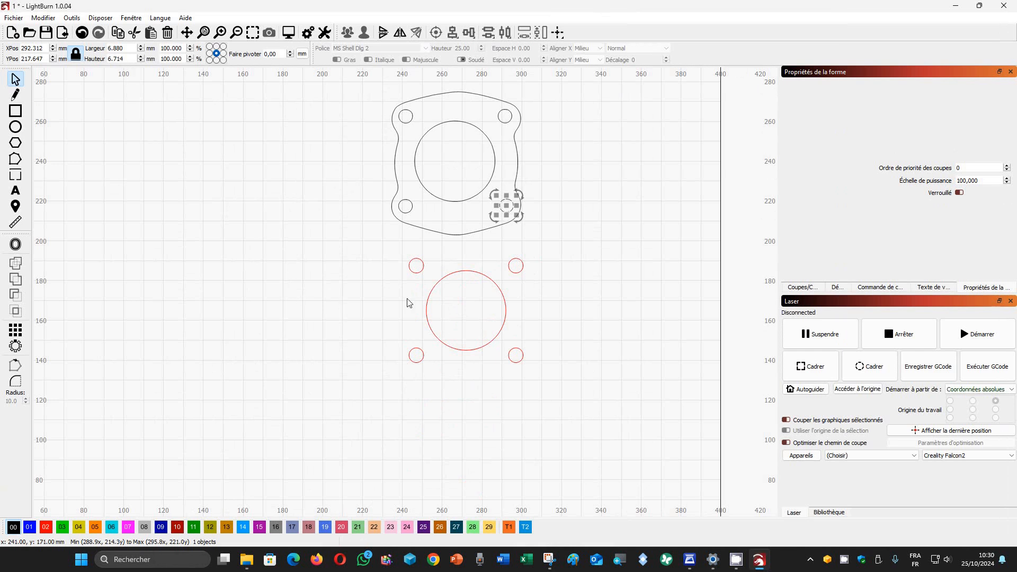
Try to resize the four imported stud circles together to a width of 6.9 mm, and undo the change
left_click(412, 272)
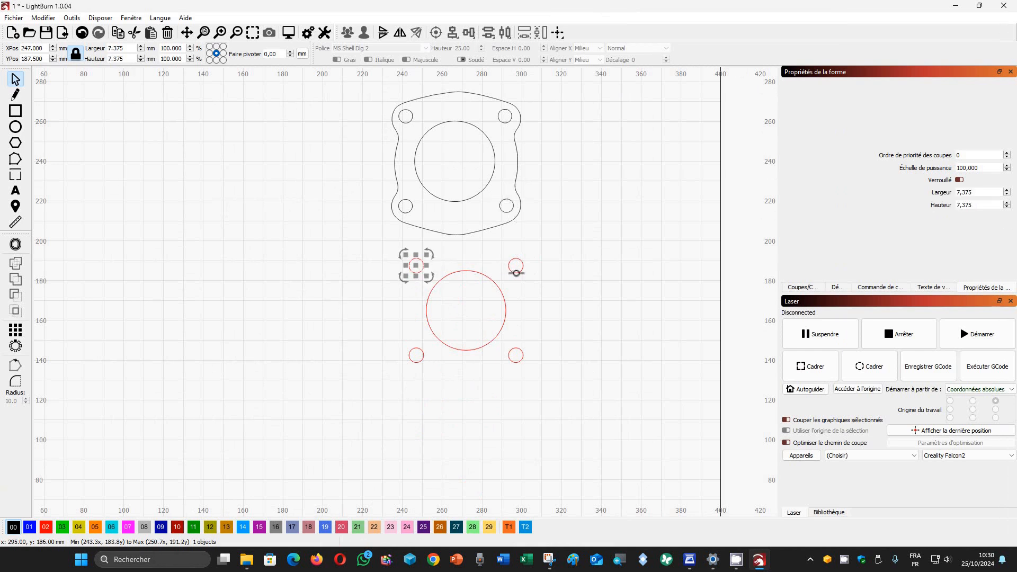
left_click(516, 273, "shift")
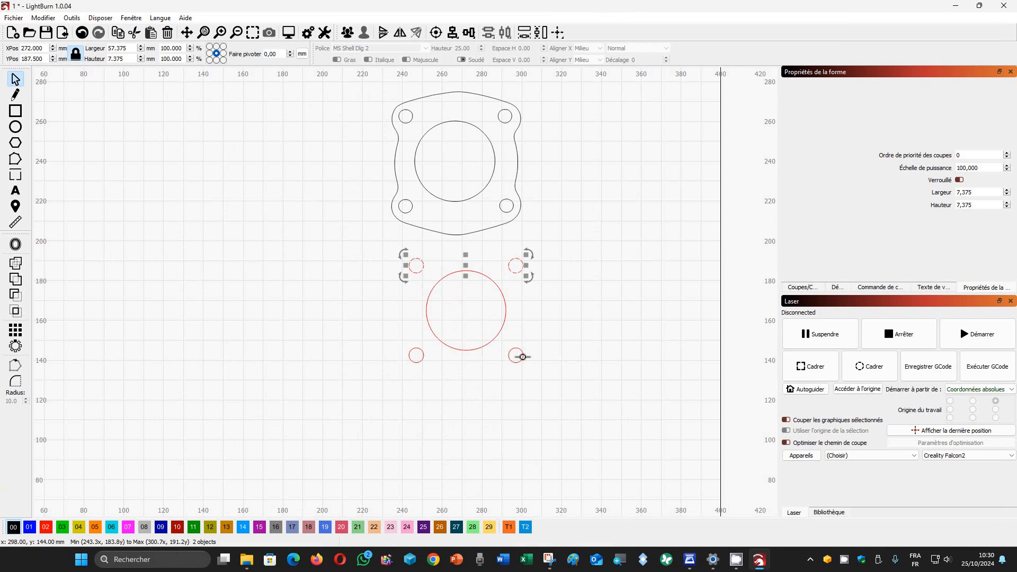
left_click(521, 356, "shift")
left_click(426, 358, "shift")
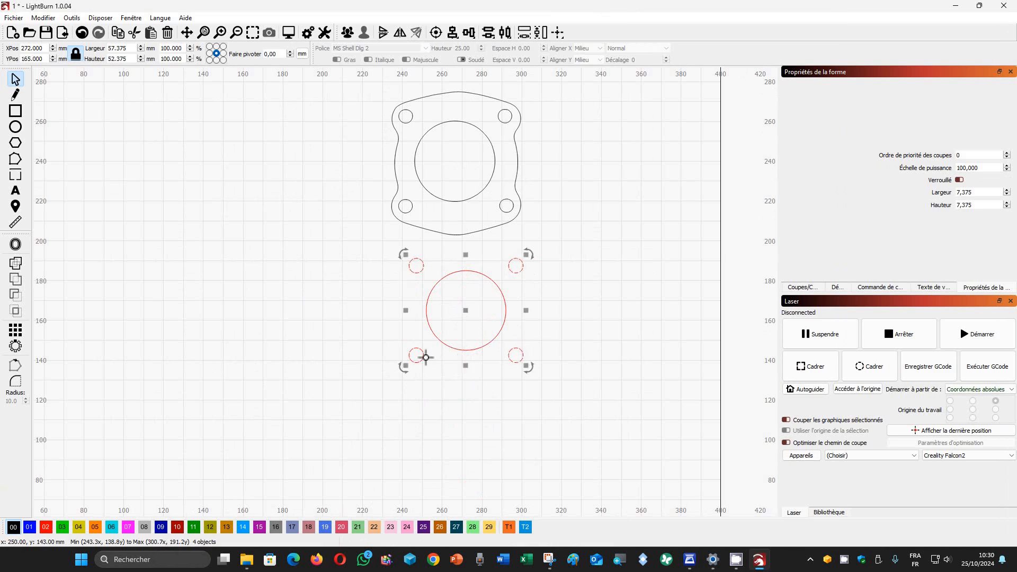
double_click(119, 48)
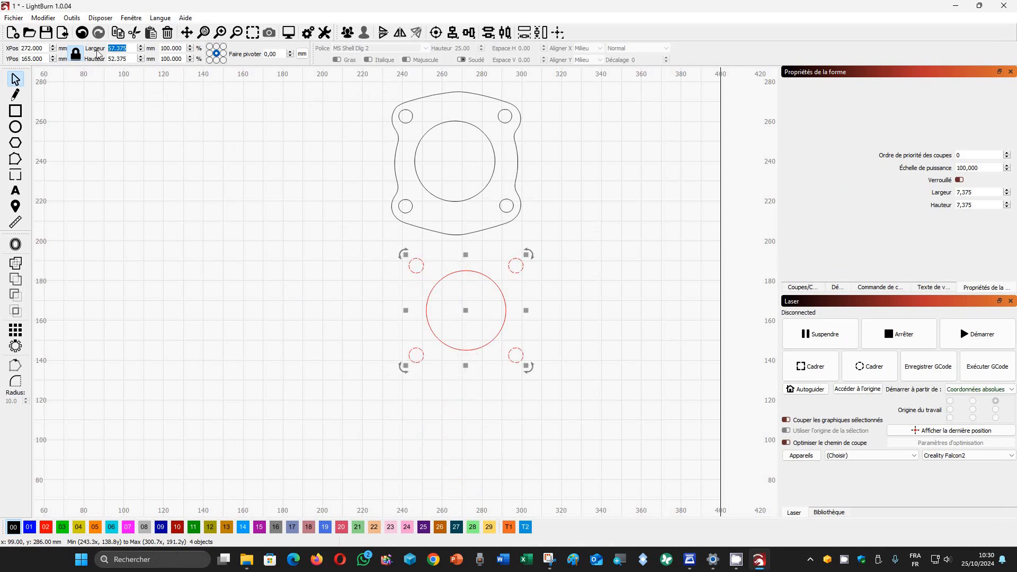
type("6.9")
key("Return")
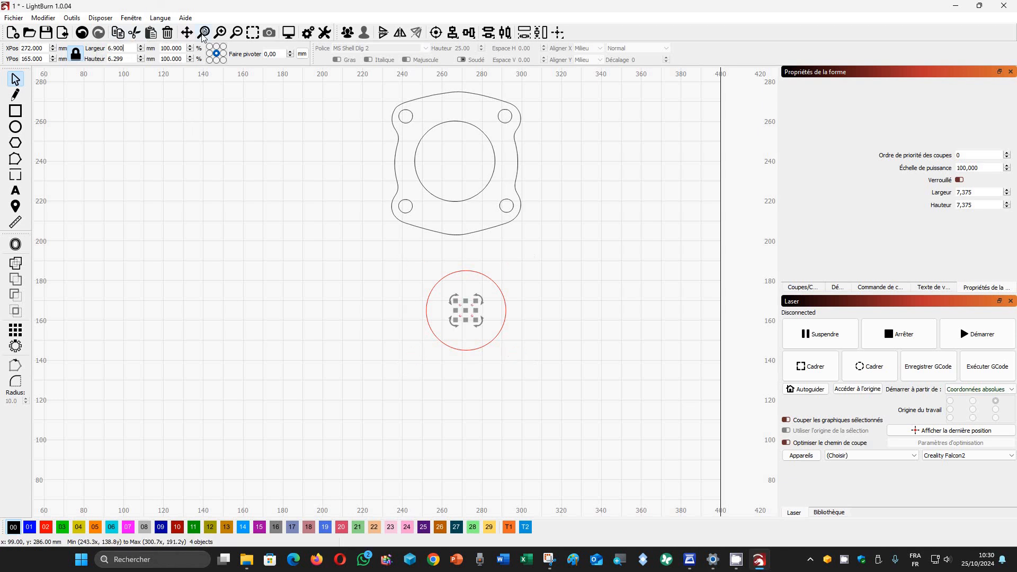
left_click(81, 32)
left_click(353, 281)
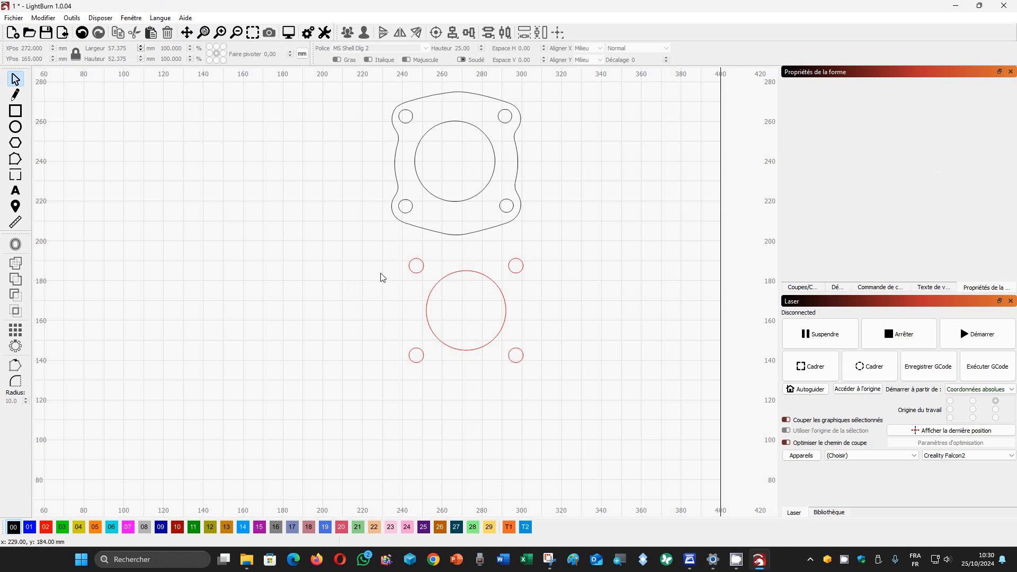
Set the upper-left imported stud circle's width and height to 6.9 mm
left_click(418, 272)
left_click_drag(129, 49, 78, 50)
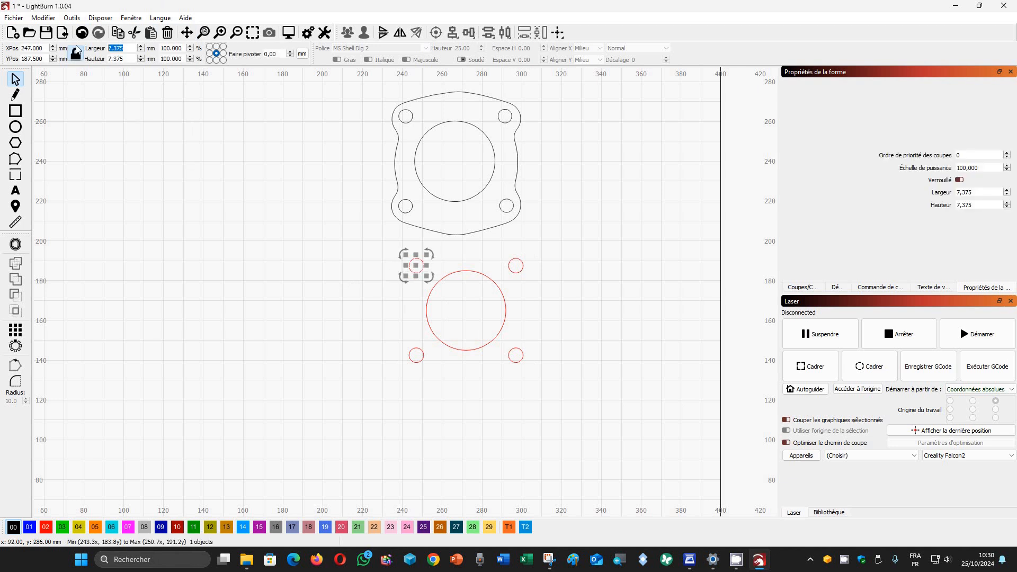
type("6.9")
key("Return")
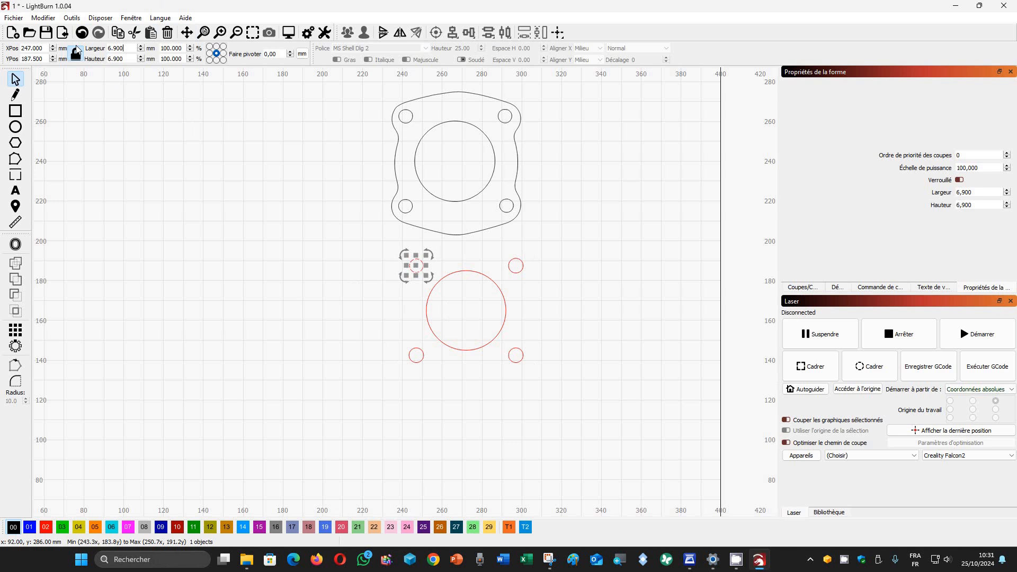
Set the width and height of the lower-left, upper-right and lower-right imported stud circles to 6.9 mm
double_click(126, 48)
key("ctrl+c")
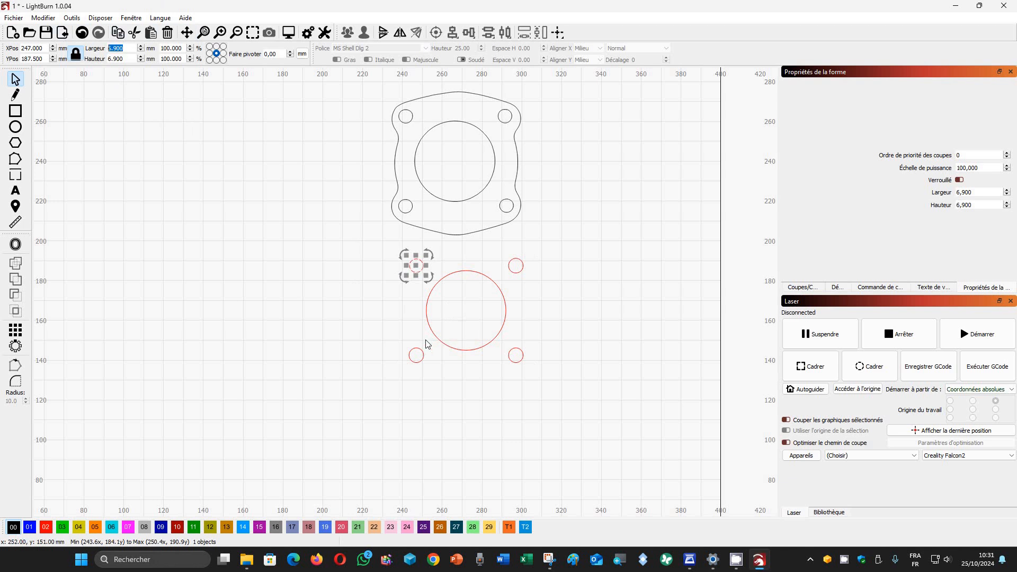
left_click(420, 355)
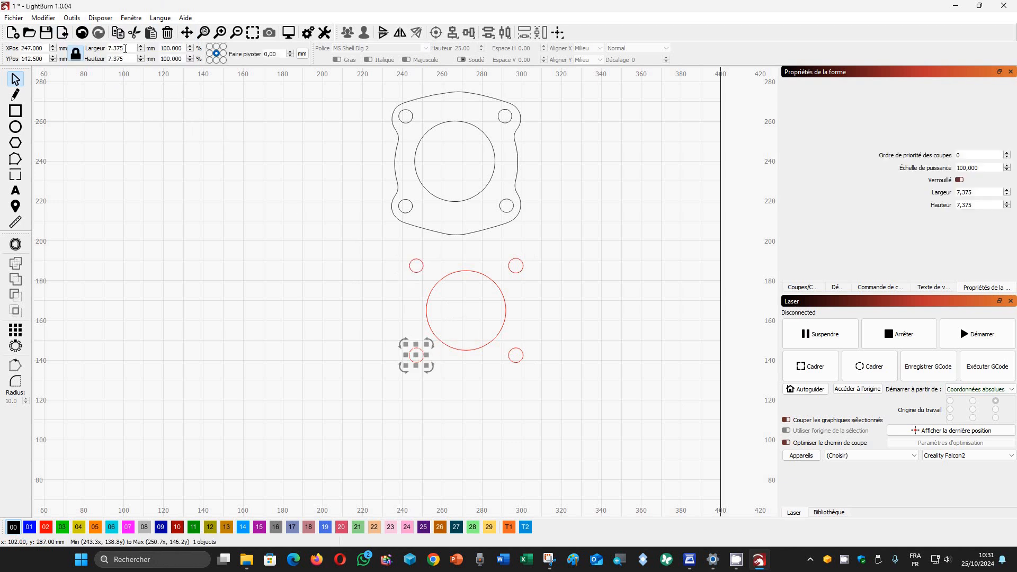
double_click(126, 48)
key("ctrl+v")
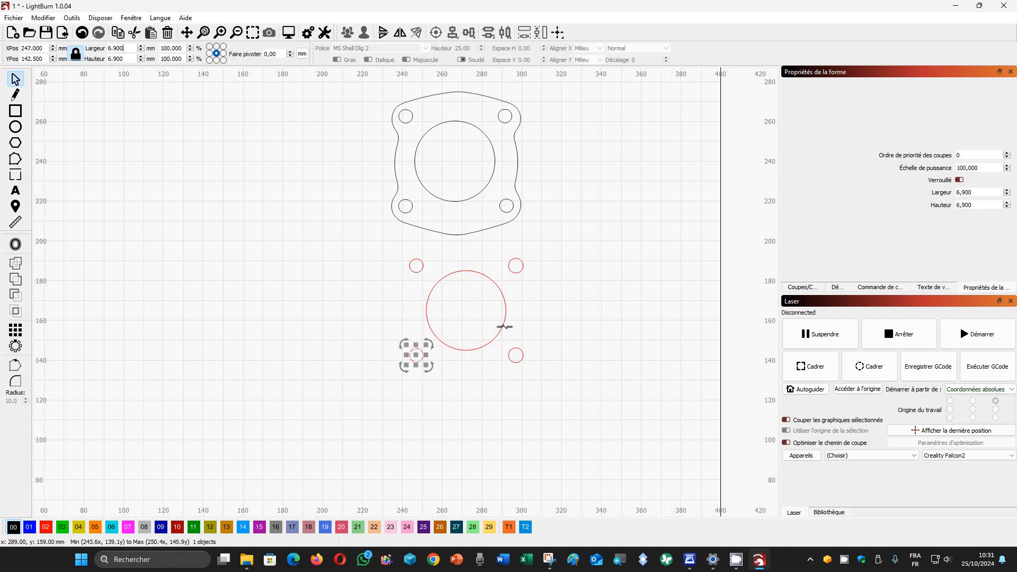
left_click(518, 273)
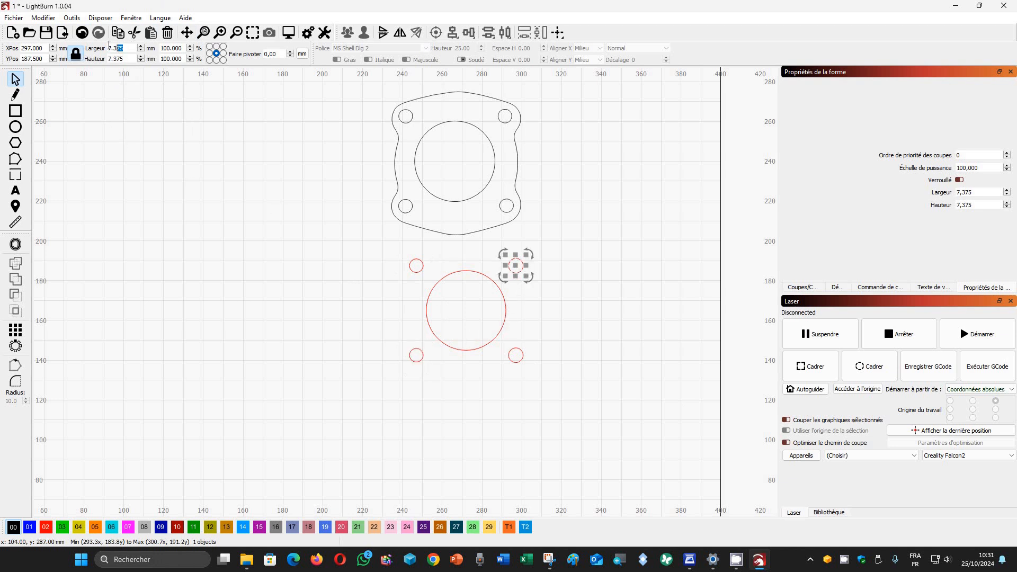
left_click(517, 352)
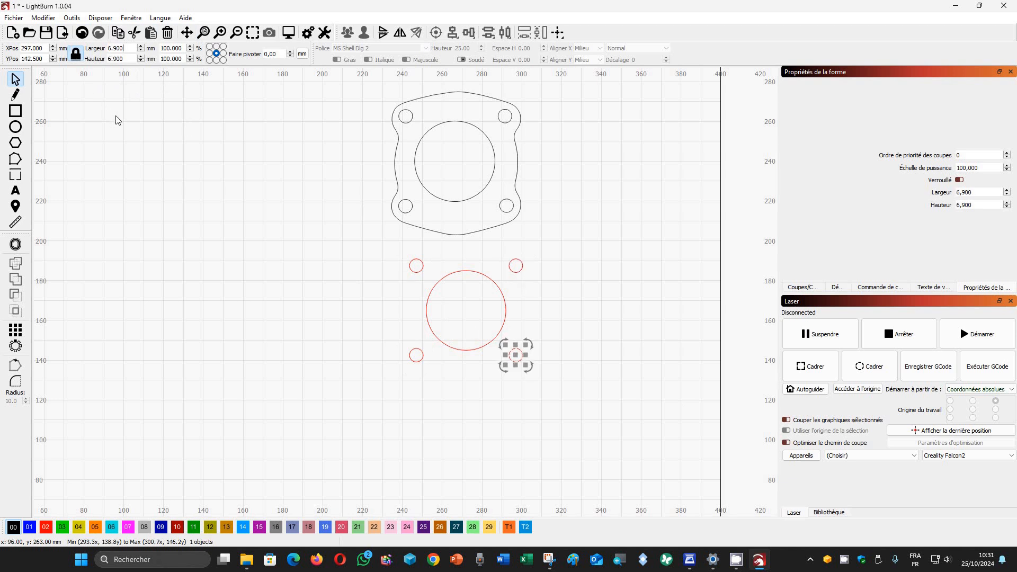
left_click(593, 325)
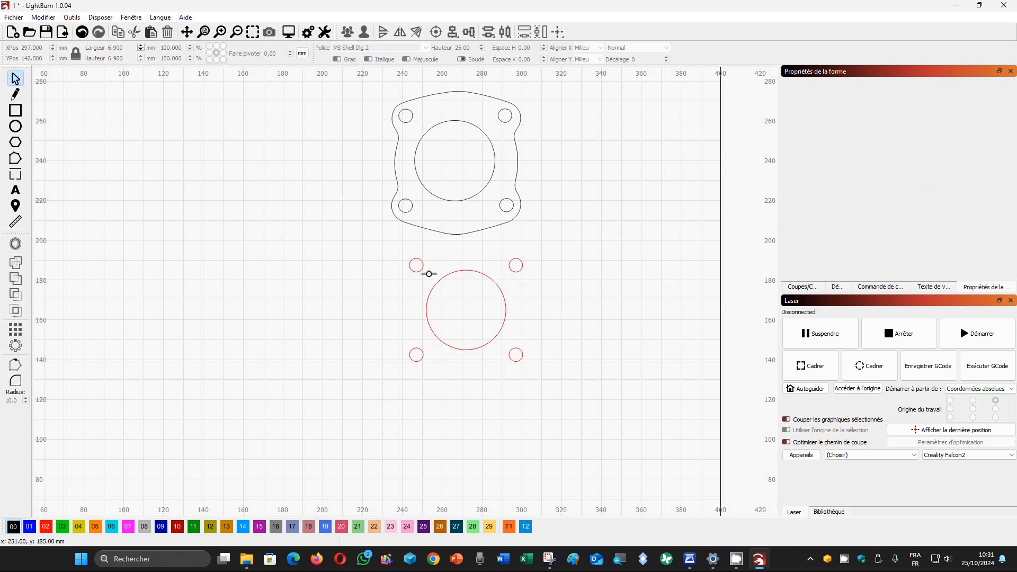
Try to move the four imported stud circles without the piston circle onto the traced gasket's bolt holes, and undo the move
left_click(415, 272)
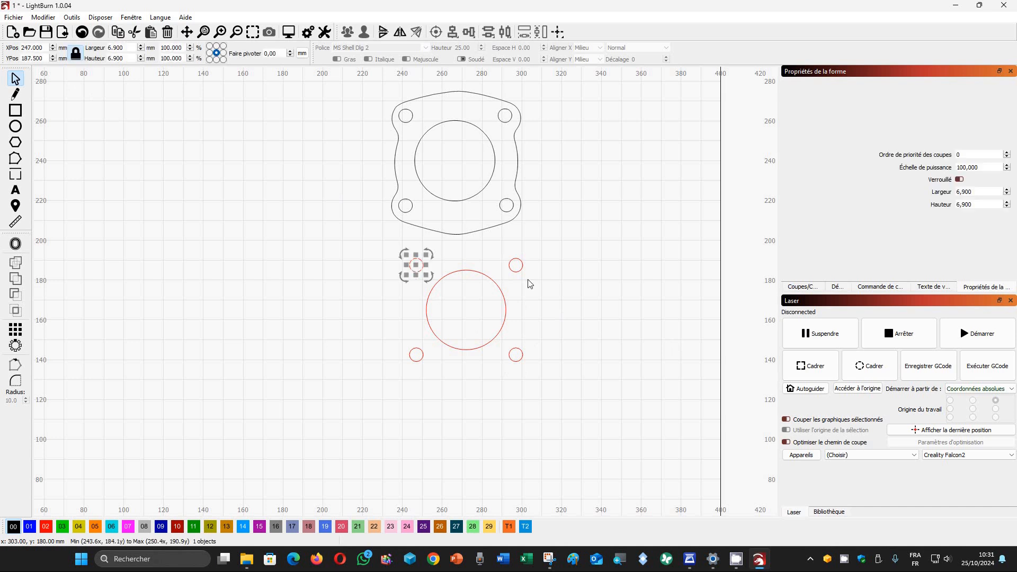
left_click(518, 272, "shift")
left_click(519, 355, "shift")
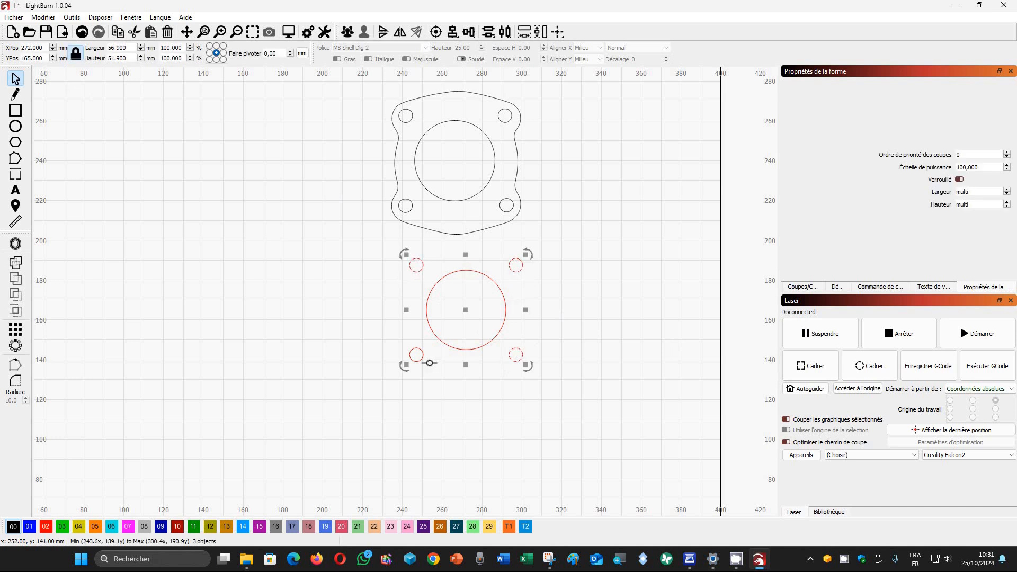
left_click(417, 355, "shift")
left_click_drag(467, 310, 457, 165)
scroll(526, 295, "up", 2)
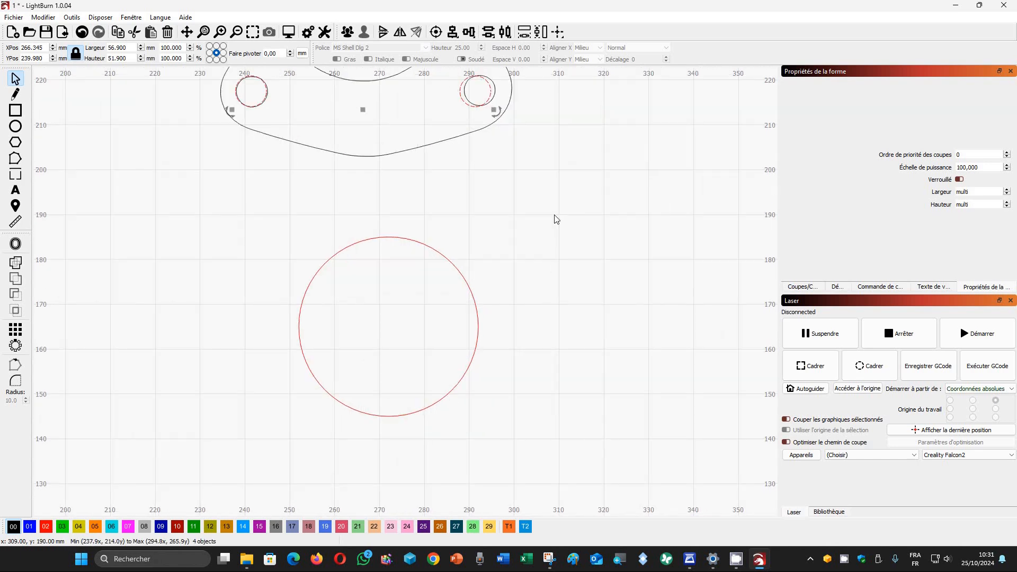
left_click_drag(555, 217, 604, 463)
left_click_drag(420, 240, 422, 240)
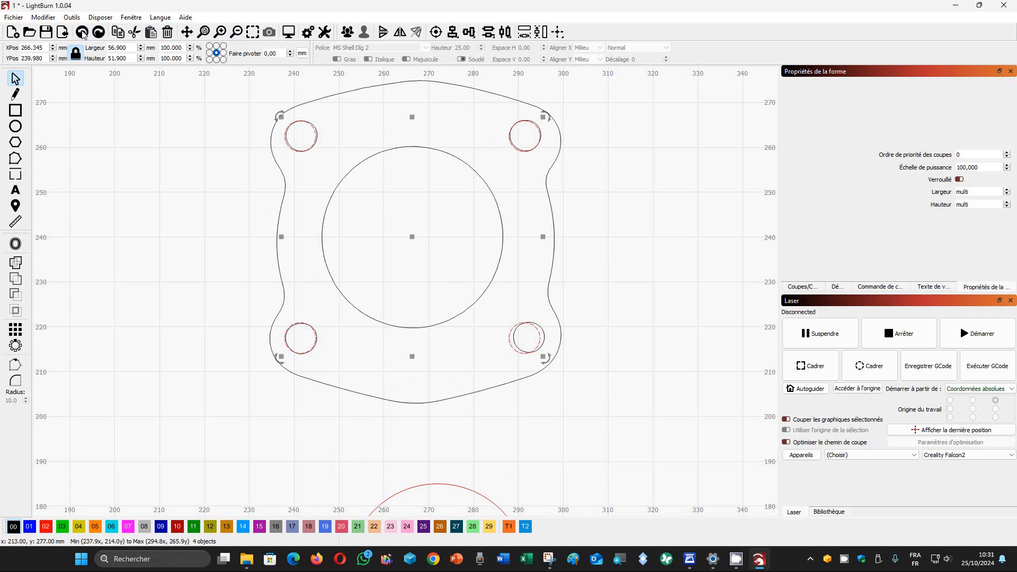
left_click(82, 32)
left_click(599, 403)
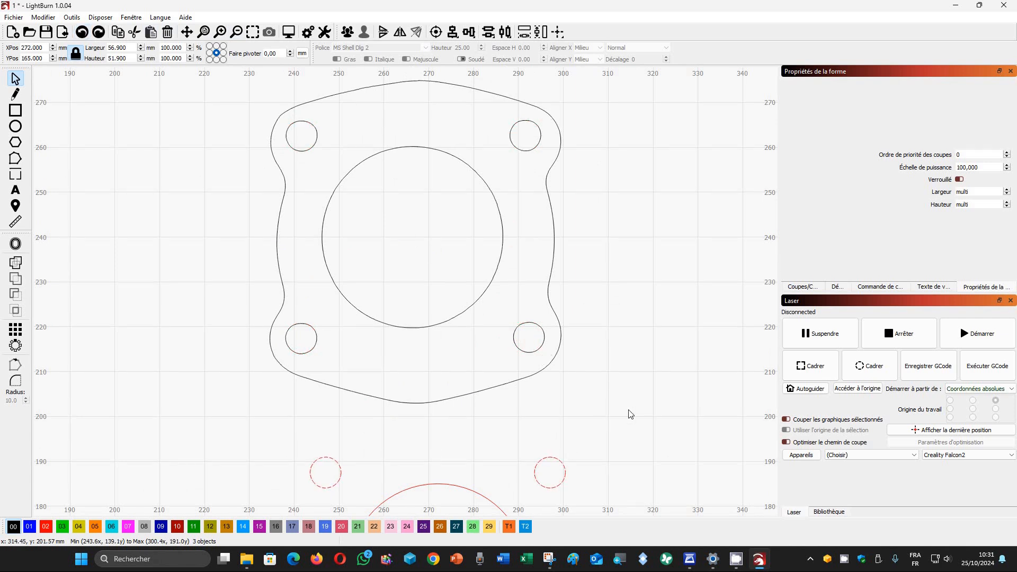
Move all five imported circles together onto the traced gasket's holes, centring the group at about X 266.3, Y 240 mm
scroll(599, 402, "down", 4)
left_click(582, 437)
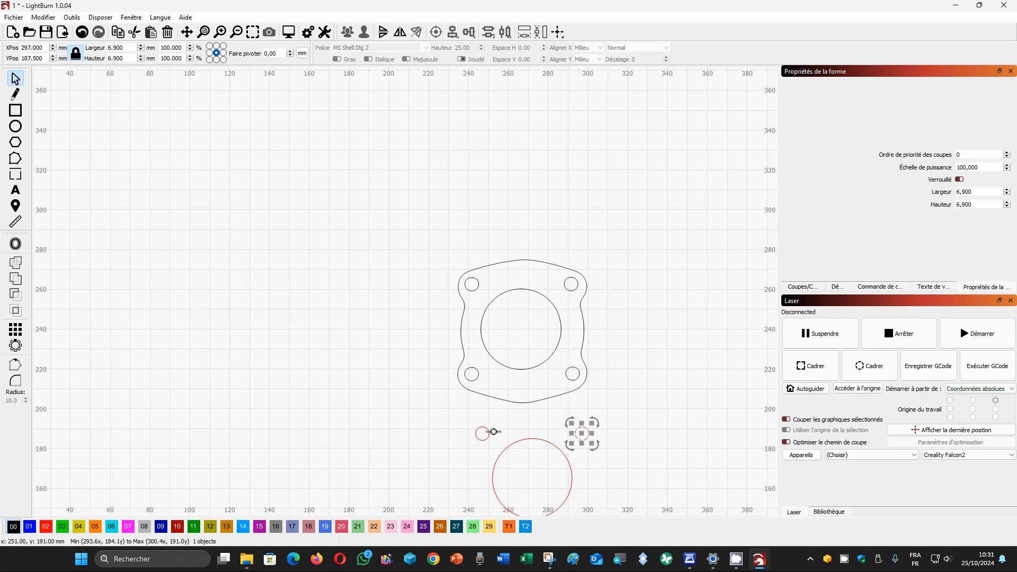
left_click(491, 432)
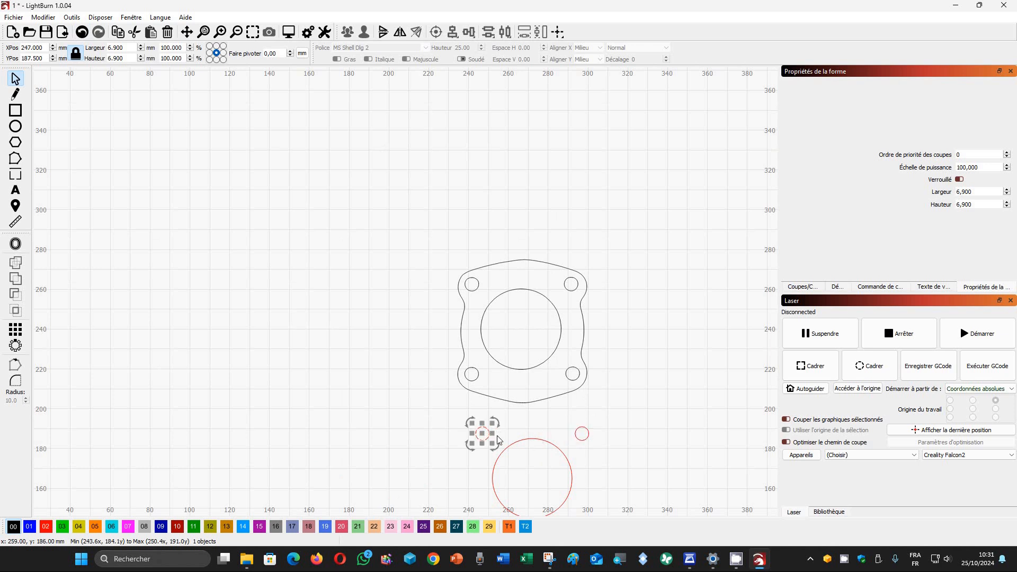
scroll(462, 406, "down", 3)
left_click_drag(543, 409, 432, 488)
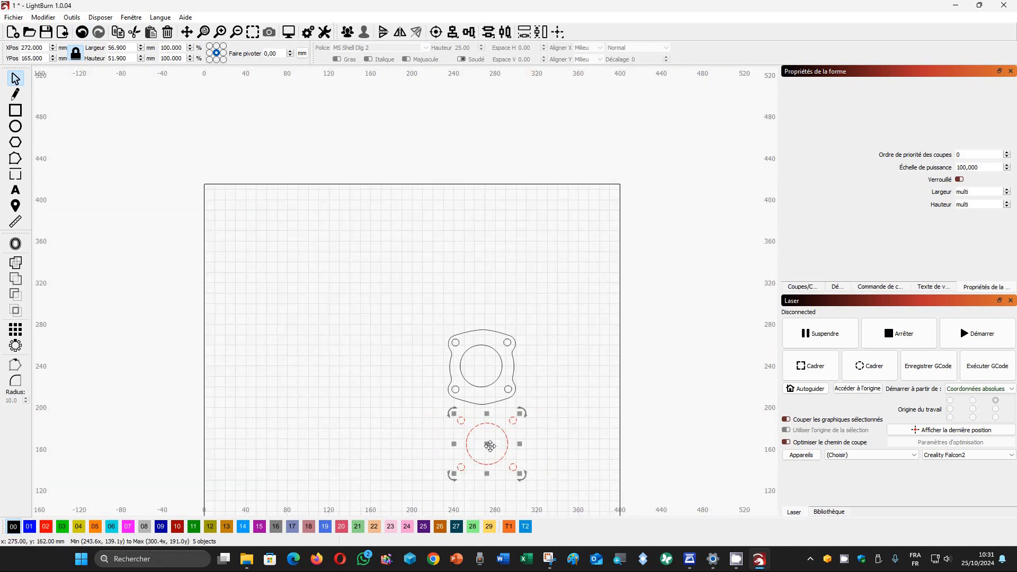
left_click_drag(491, 450, 489, 371)
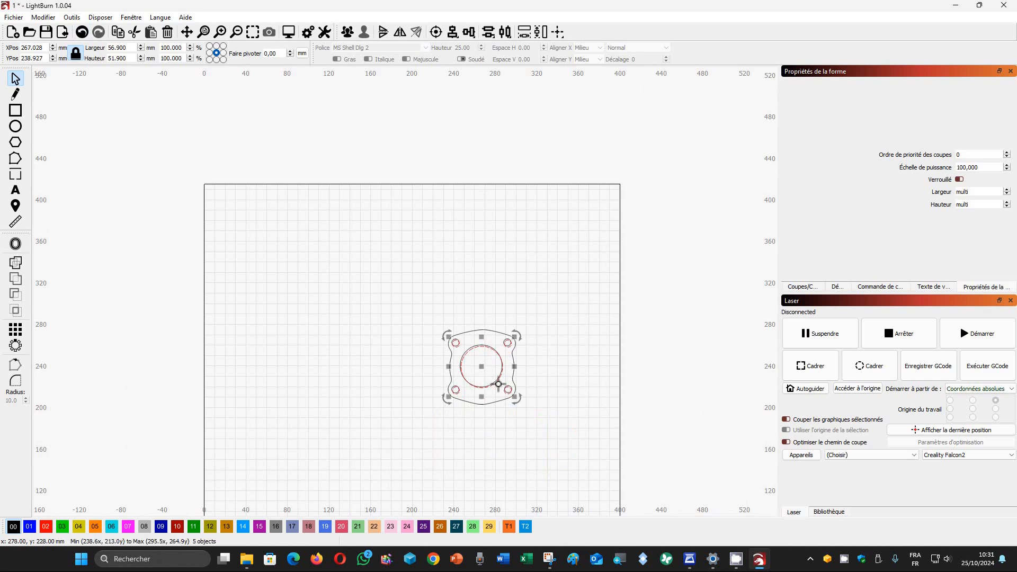
scroll(498, 381, "up", 7)
left_click_drag(656, 448, 691, 465)
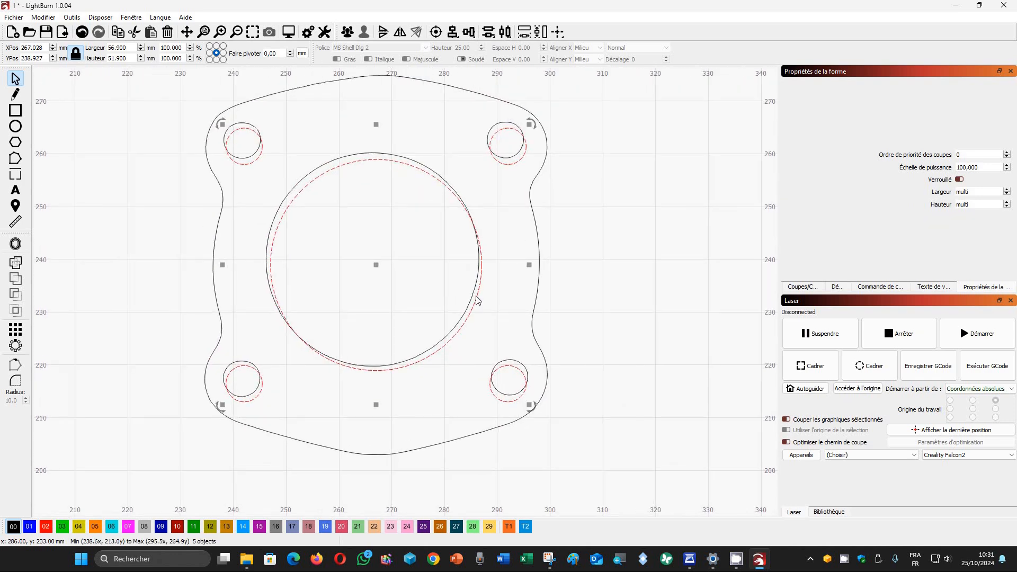
left_click_drag(376, 265, 378, 260)
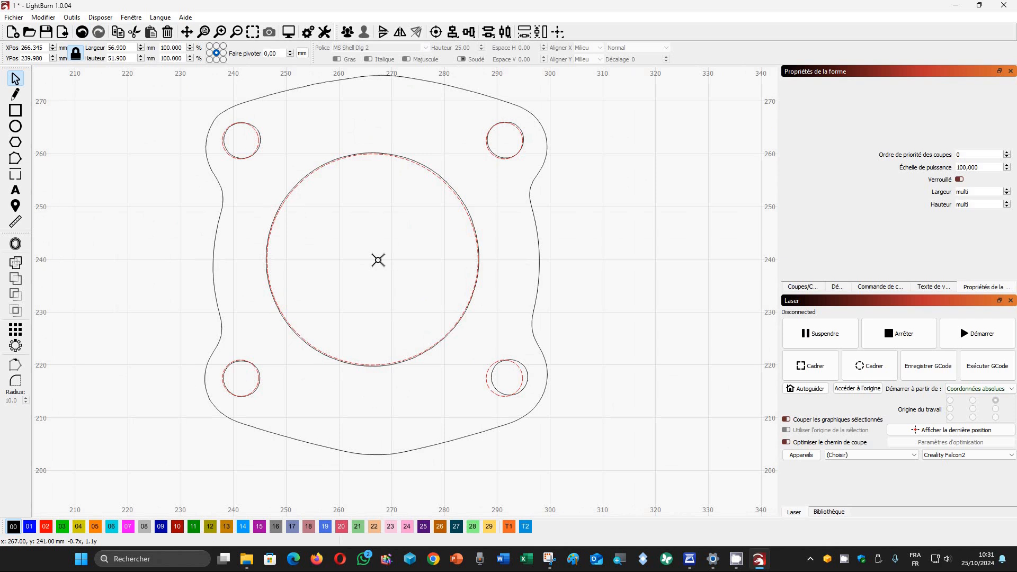
left_click_drag(378, 260, 378, 260)
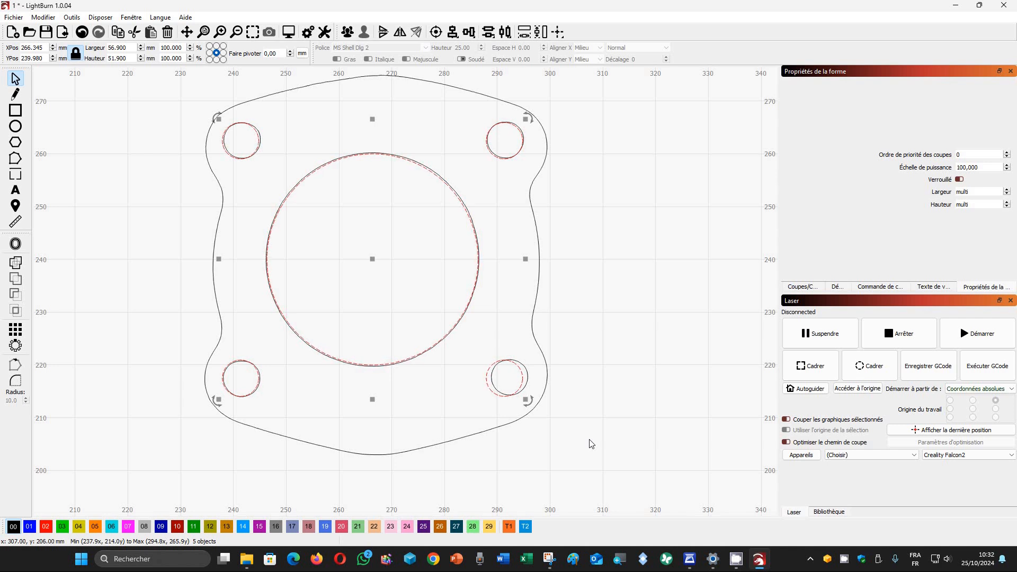
left_click(627, 395)
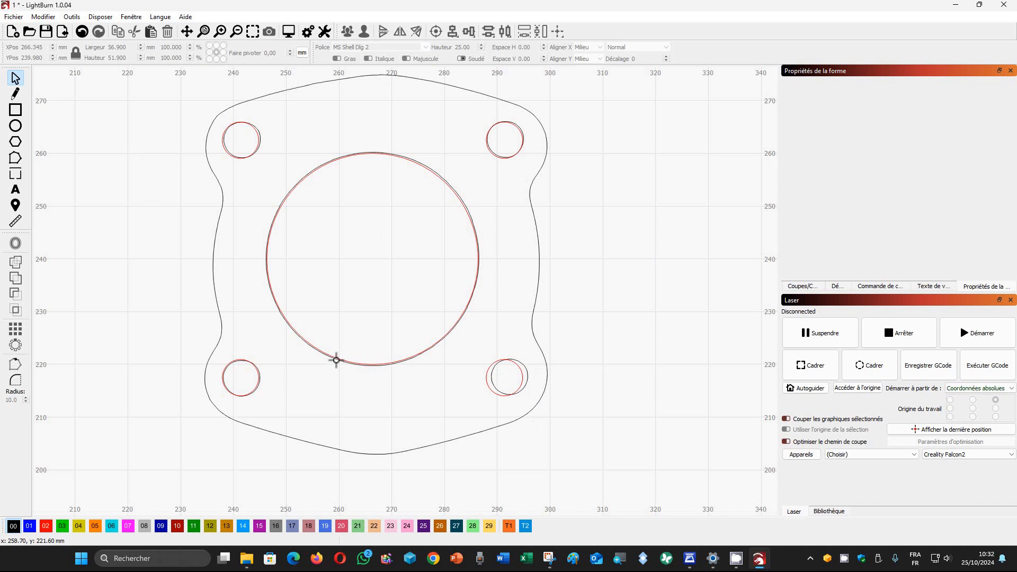
Set the imported piston circle's width and height to 40.5 mm
left_click(336, 360)
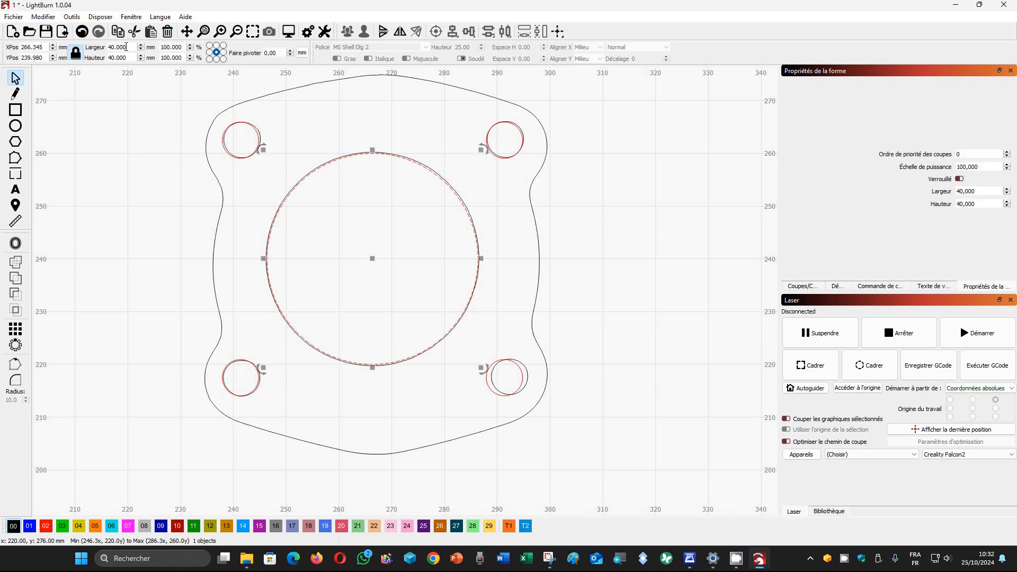
left_click_drag(129, 47, 83, 47)
type("40")
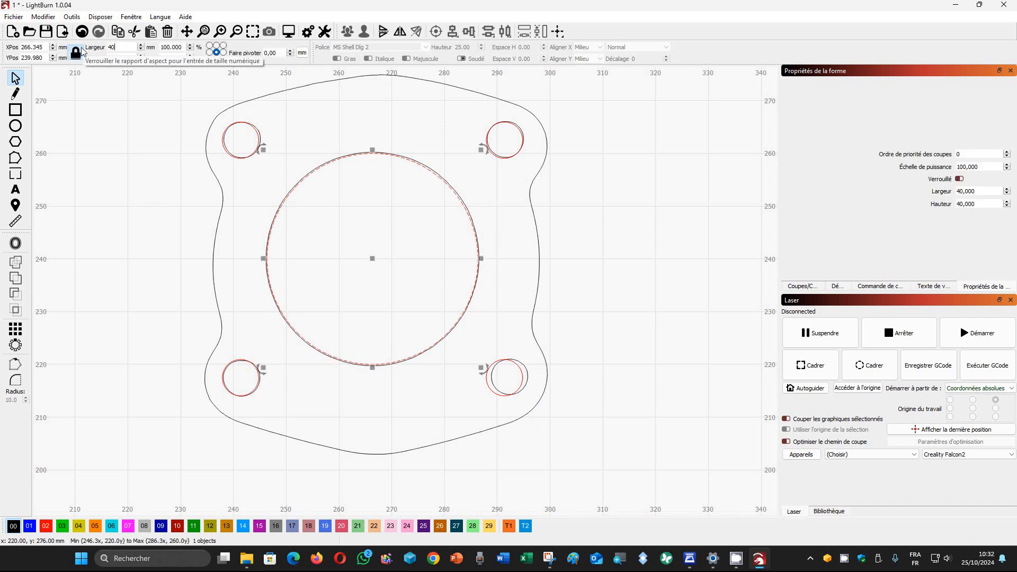
key("Return")
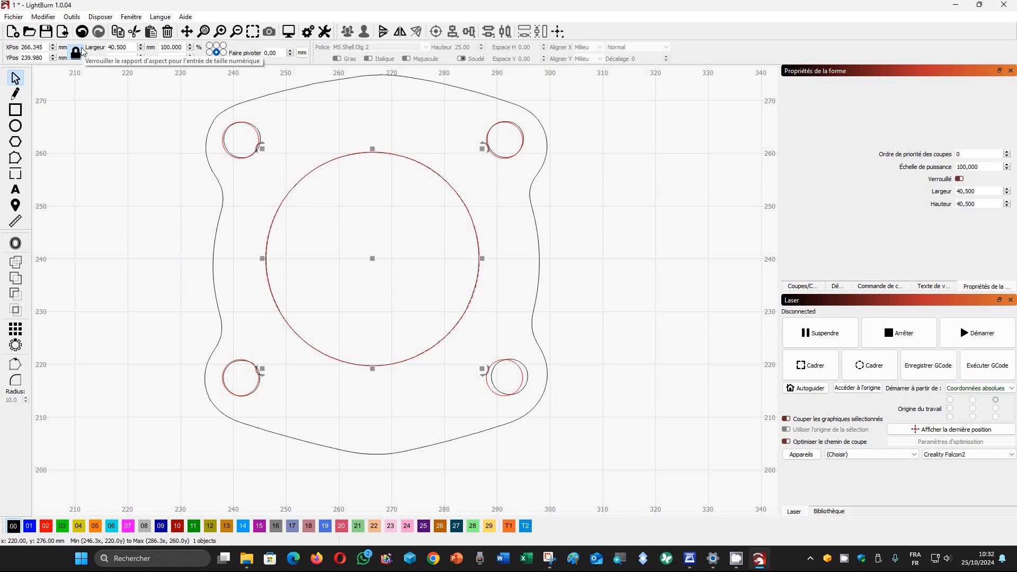
left_click(693, 319)
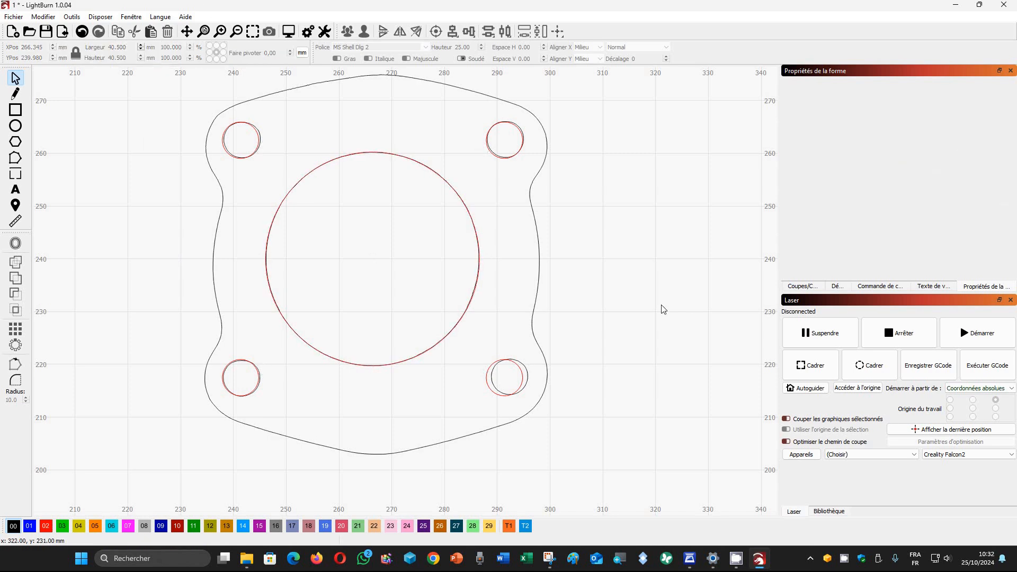
Shift the four imported stud circles slightly together over the traced bolt holes, centring them at about X 266.6, Y 239.9 mm
scroll(424, 353, "up", 3)
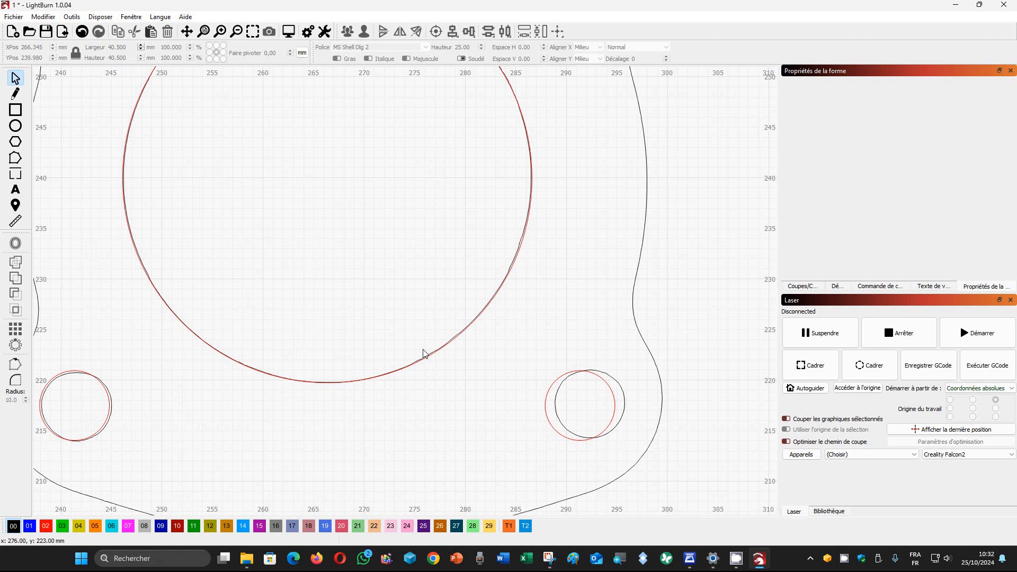
scroll(423, 353, "down", 2)
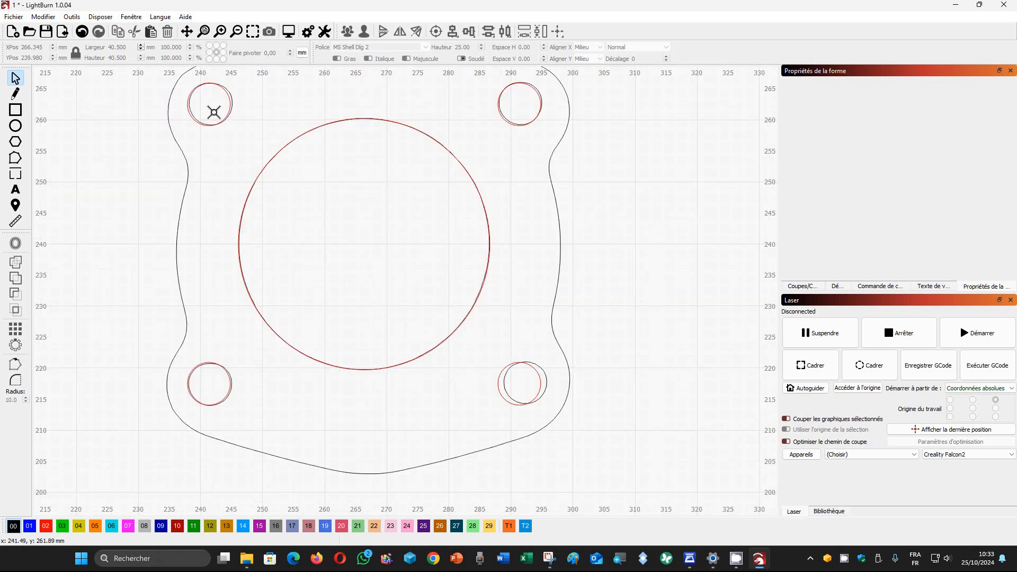
left_click(230, 120)
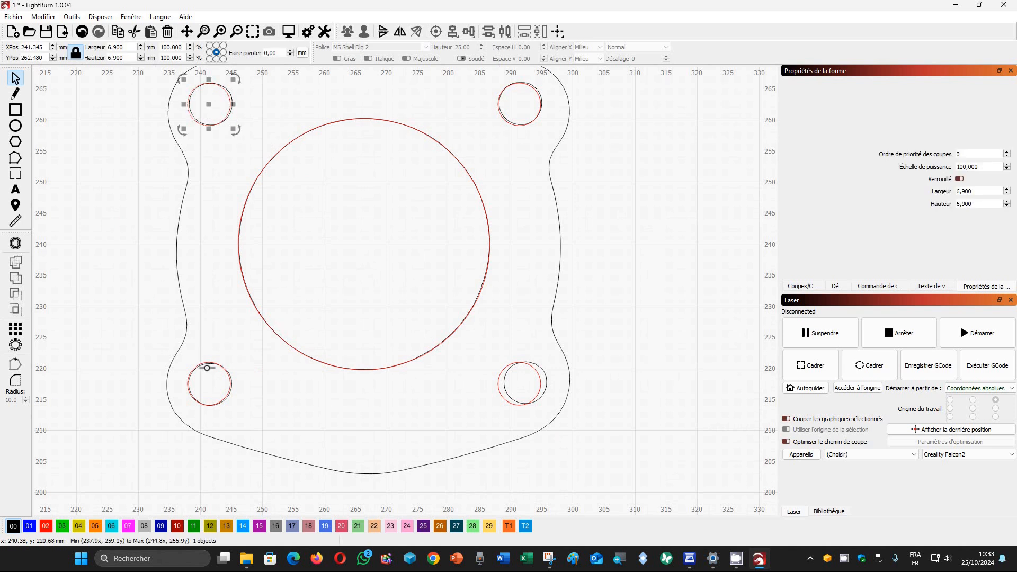
left_click(207, 368, "shift")
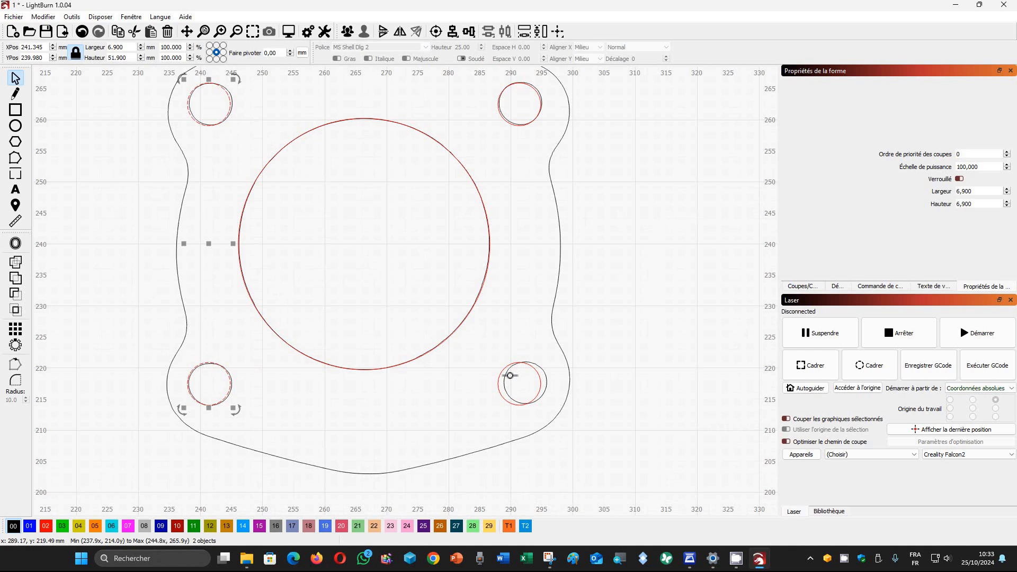
left_click(507, 374, "shift")
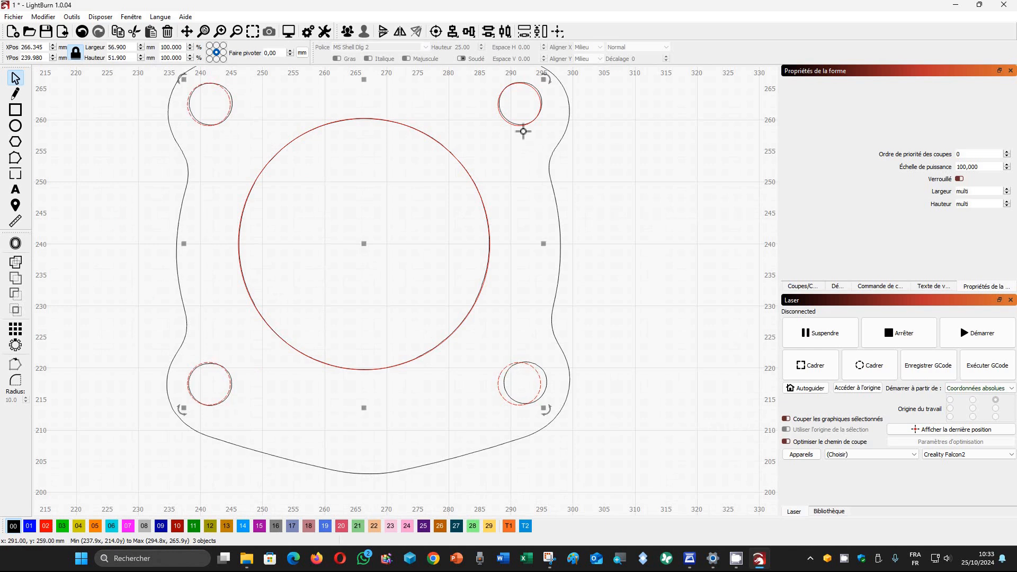
left_click(521, 127, "shift")
scroll(223, 376, "up", 4)
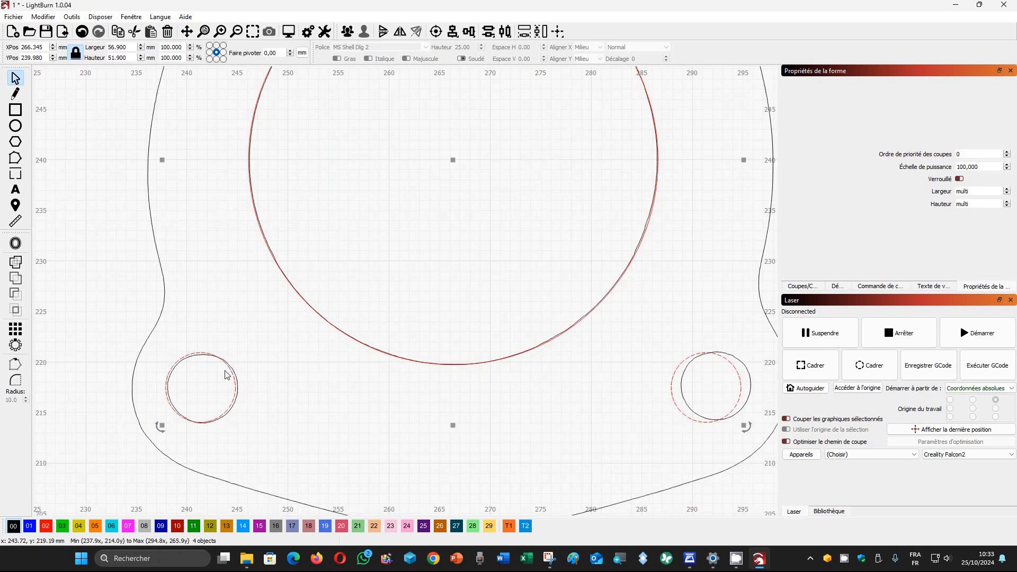
left_click_drag(220, 357, 220, 357)
Examine how closely the imported stud and piston circles match the traced gasket's holes
scroll(236, 362, "up", 3)
scroll(302, 329, "down", 2)
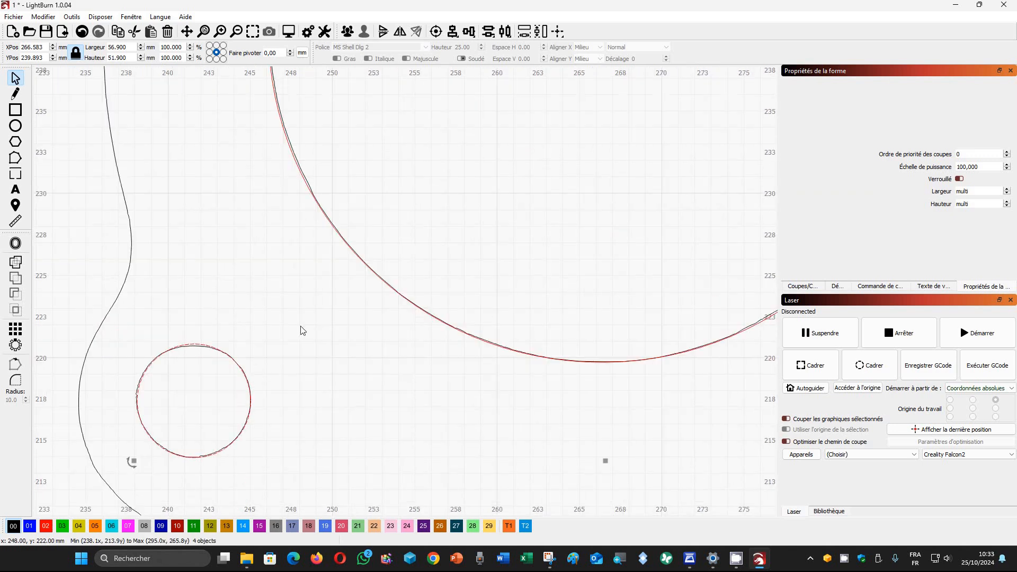
scroll(318, 371, "up", 3)
scroll(365, 471, "down", 6)
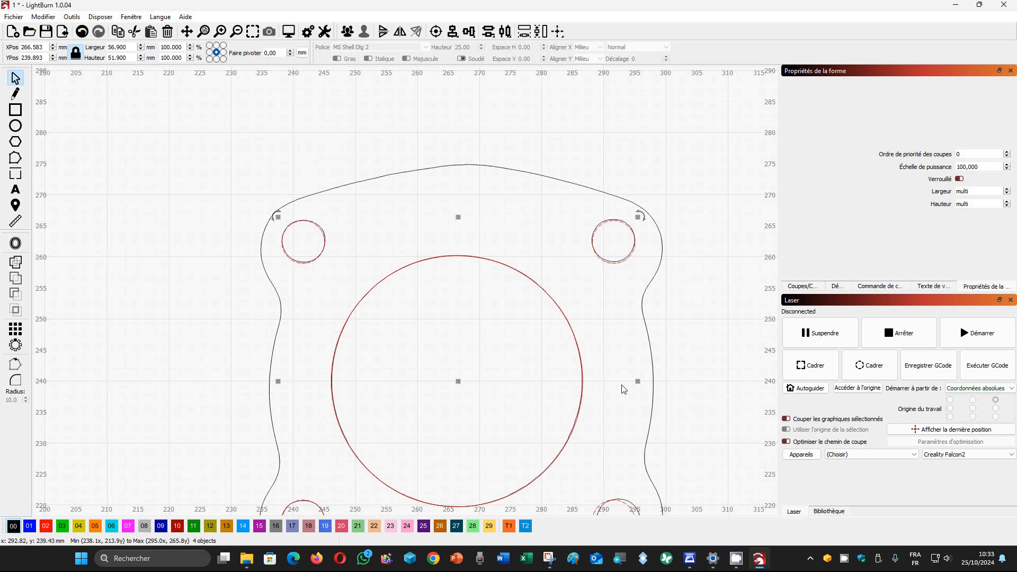
scroll(636, 395, "down", 2)
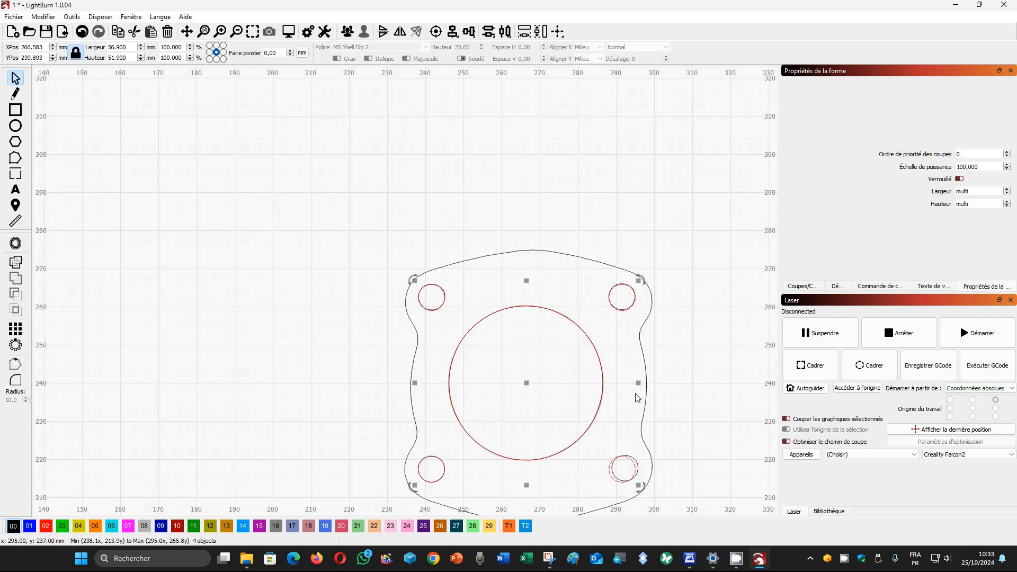
scroll(466, 461, "up", 5)
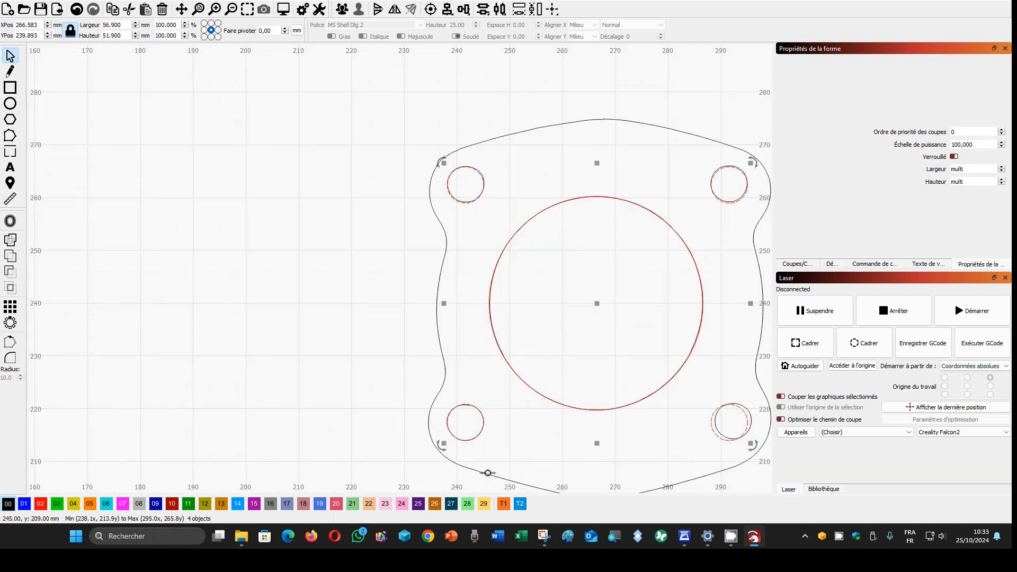
scroll(488, 329, "down", 5)
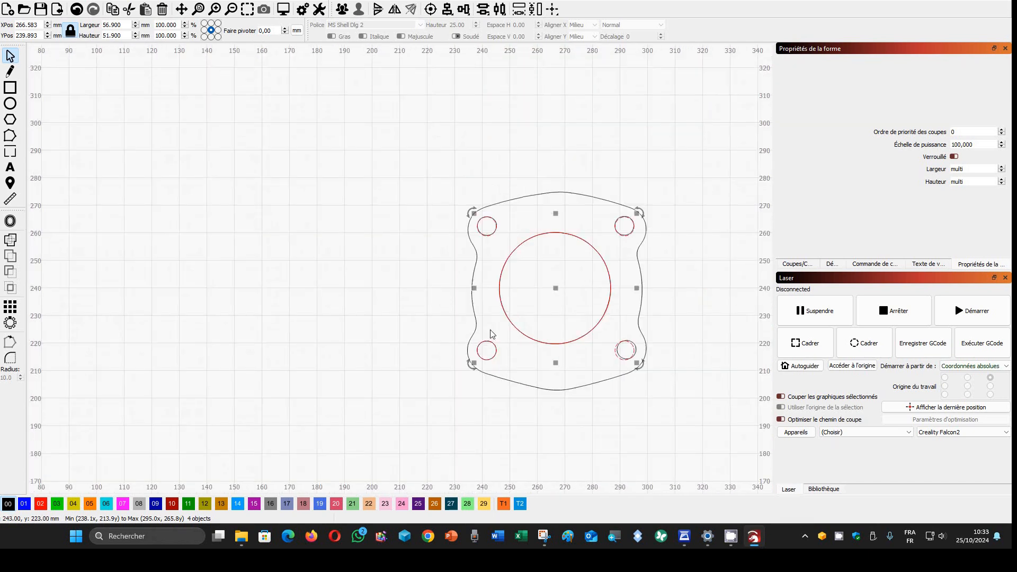
scroll(496, 300, "up", 4)
scroll(495, 301, "up", 4)
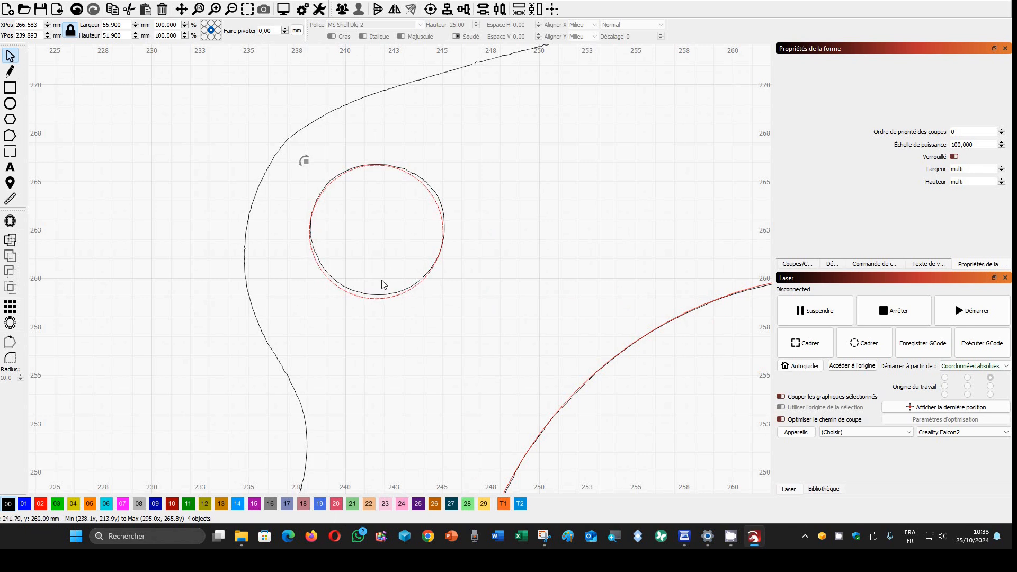
Try to nudge the four imported stud circles over the traced bolt holes, centring them at about X 266.6, Y 240.2 mm
scroll(615, 355, "down", 5)
scroll(602, 360, "up", 4)
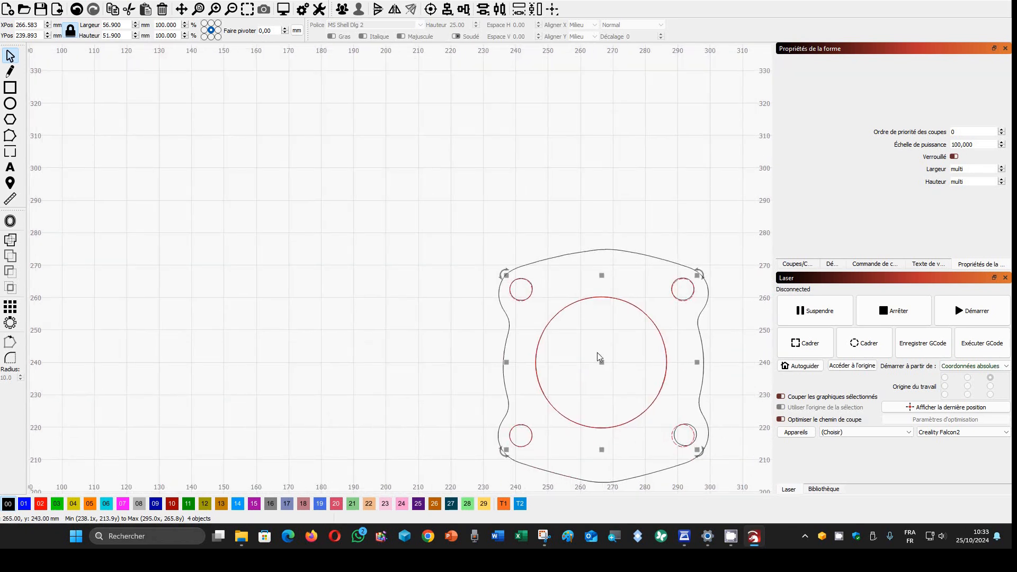
scroll(607, 372, "up", 1)
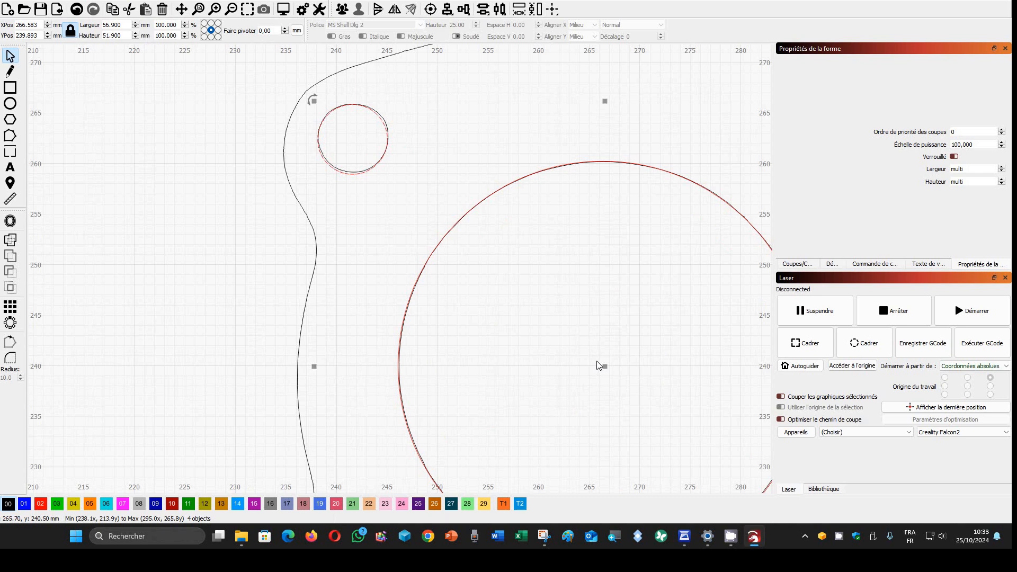
left_click_drag(604, 364, 610, 367)
scroll(615, 371, "up", 3)
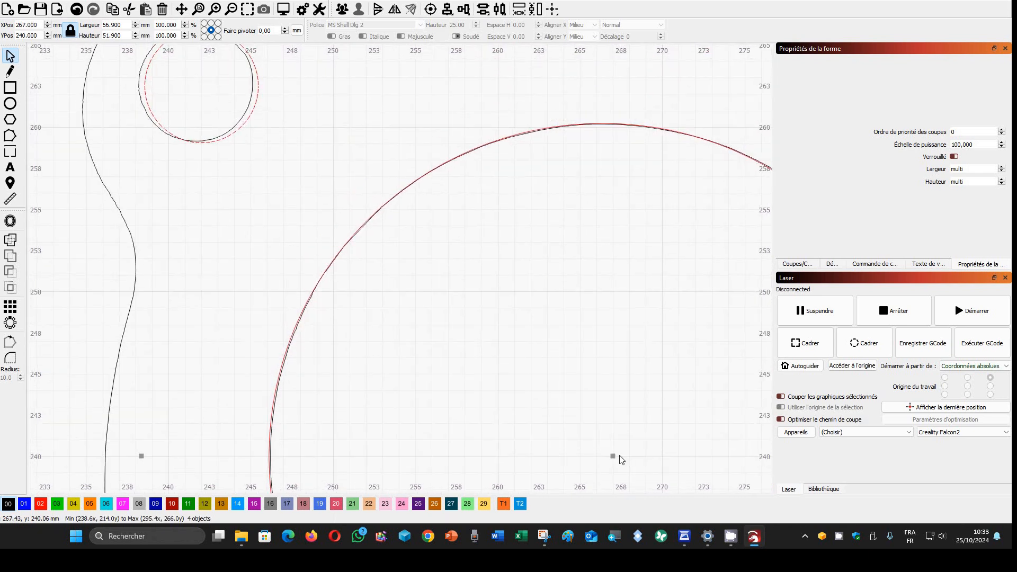
left_click_drag(615, 461, 509, 402)
scroll(609, 443, "down", 2)
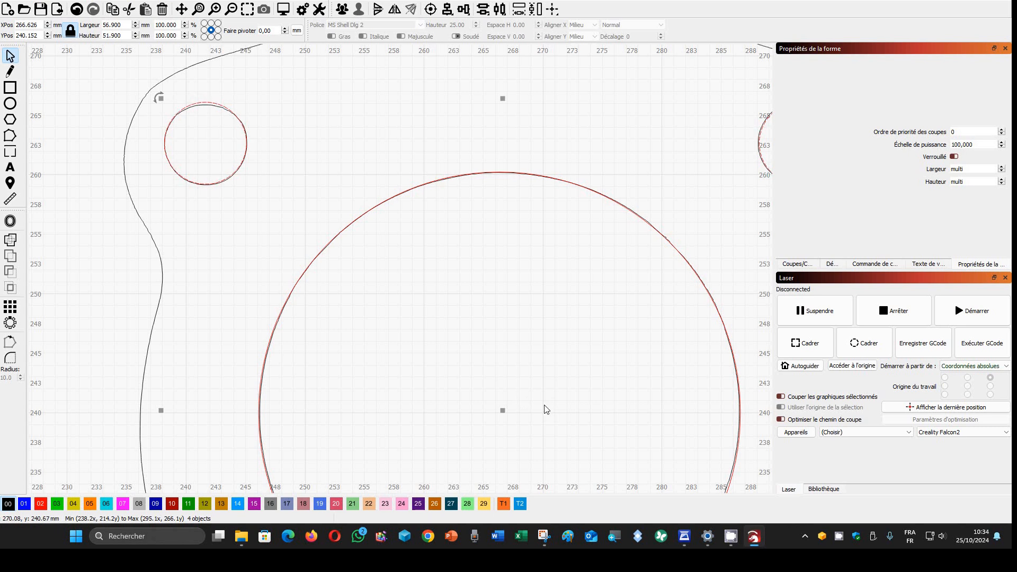
left_click(76, 9)
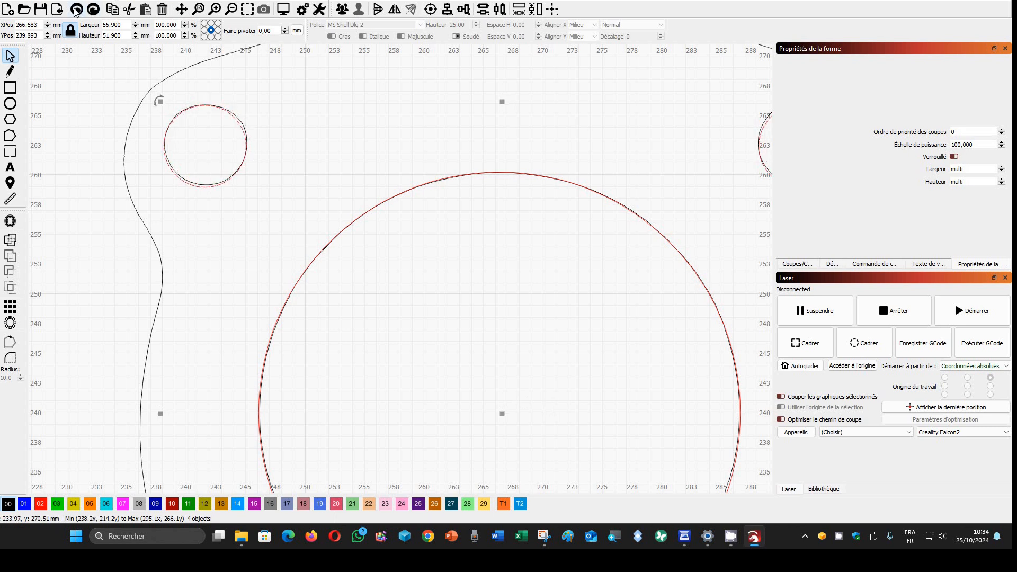
Undo the earlier stud circle shift, the piston circle resize and the placement of all five imported circles
left_click(76, 9)
left_click(77, 9)
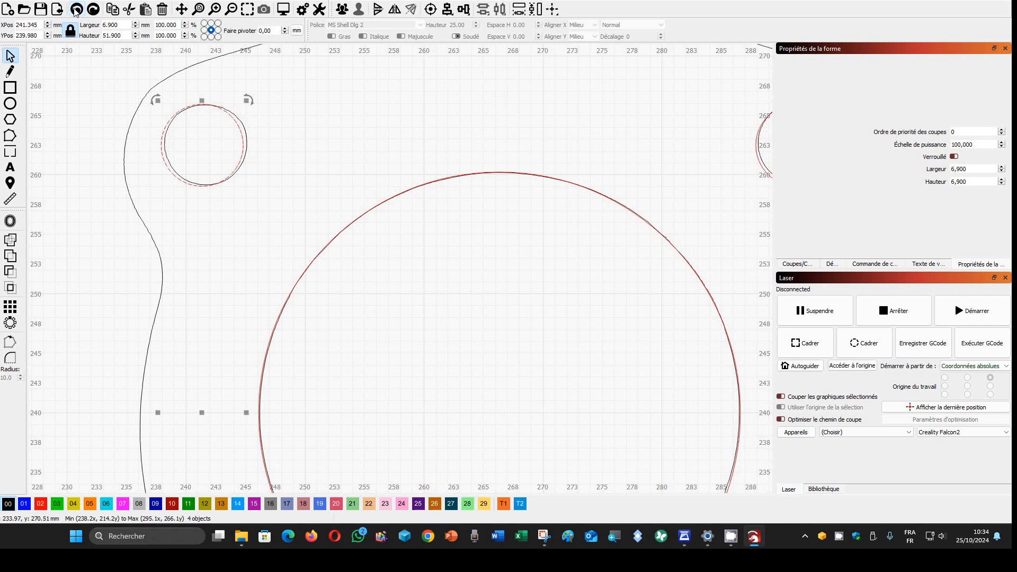
left_click(76, 9)
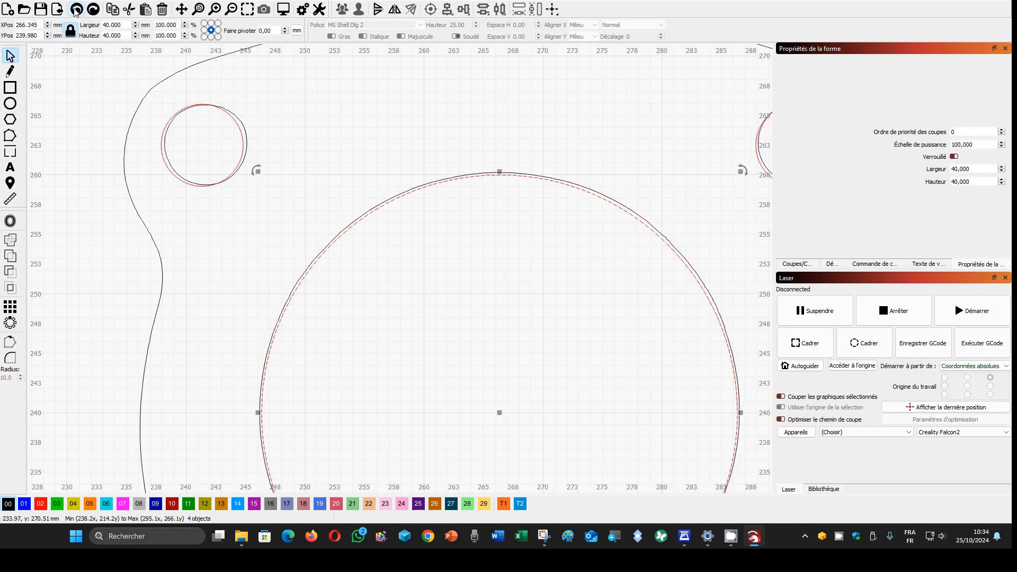
left_click(76, 9)
left_click(76, 9)
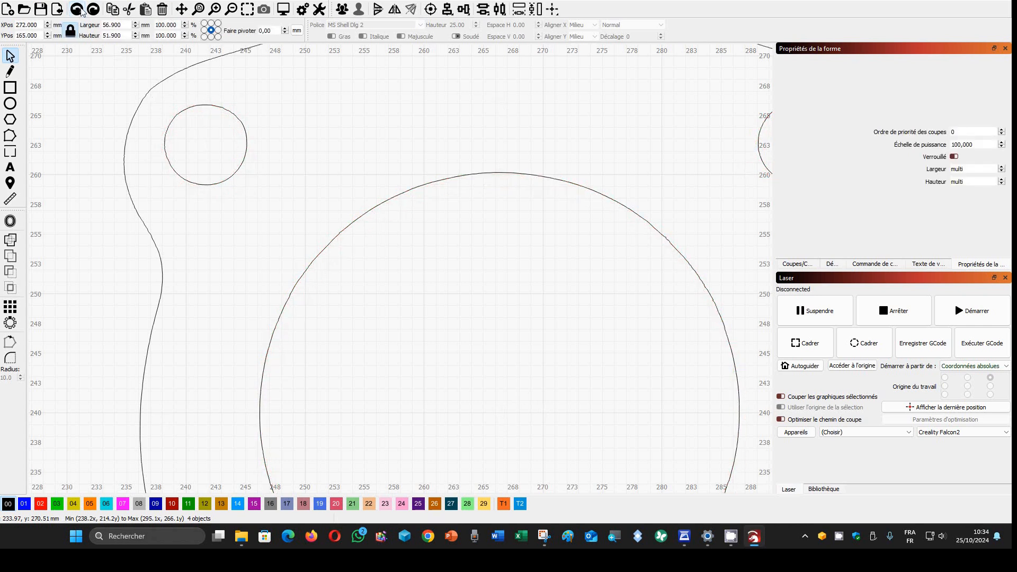
Place the five imported circles together over the traced gasket's holes again, centring the group at about X 266.3, Y 240 mm
left_click(97, 9)
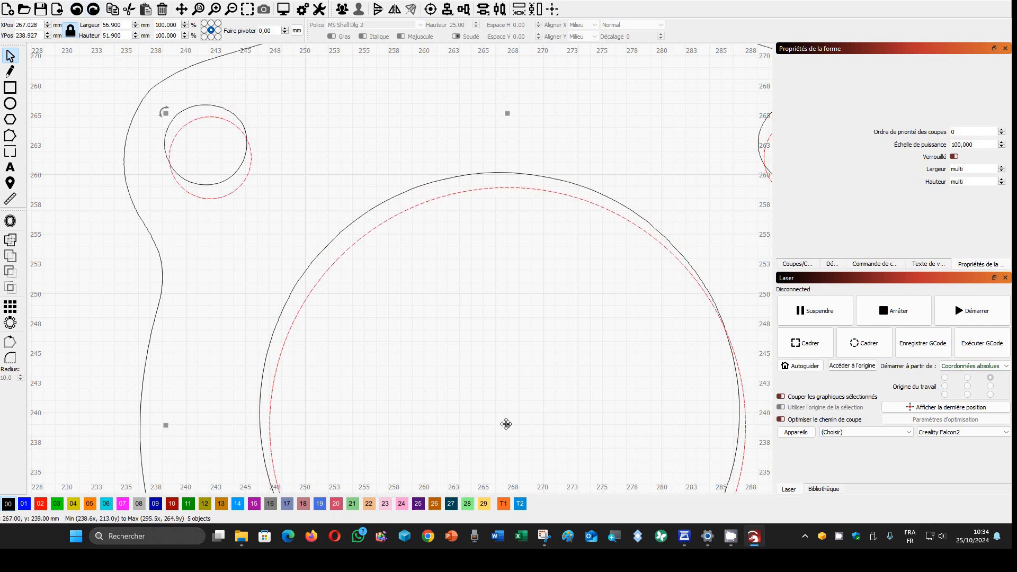
left_click_drag(506, 424, 503, 418)
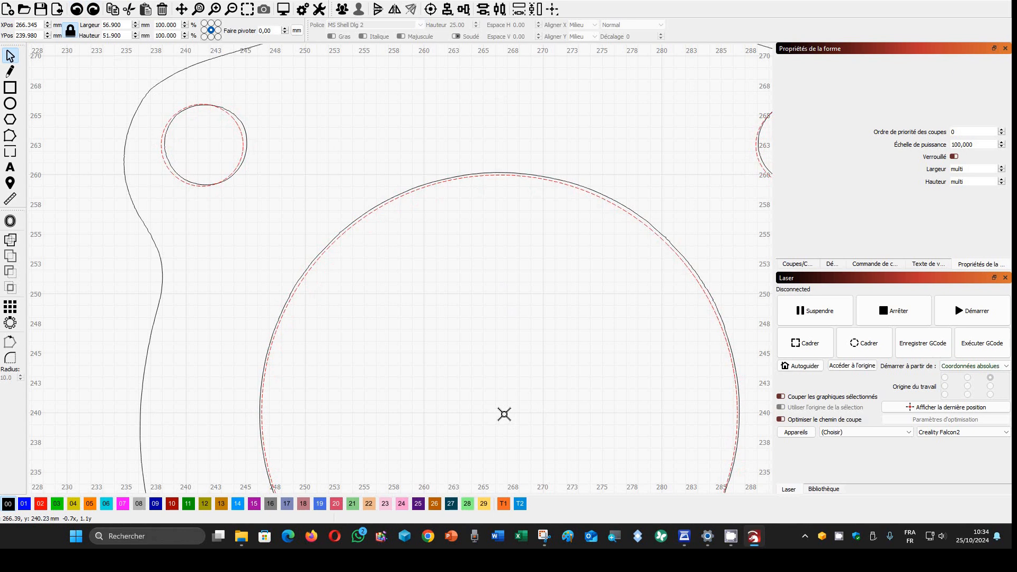
left_click(503, 411)
scroll(505, 409, "down", 3)
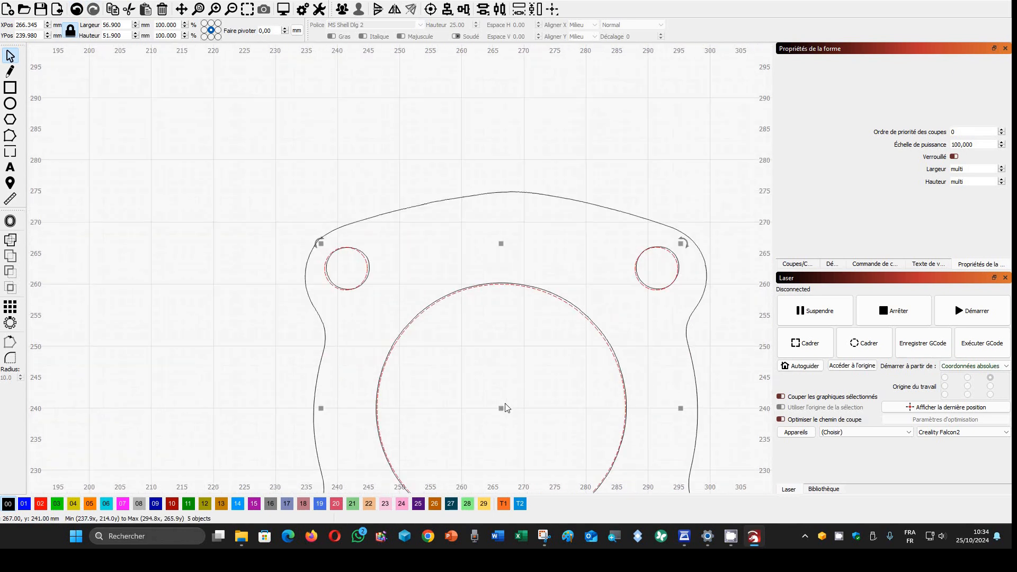
scroll(505, 408, "up", 3)
left_click_drag(504, 398, 473, 218)
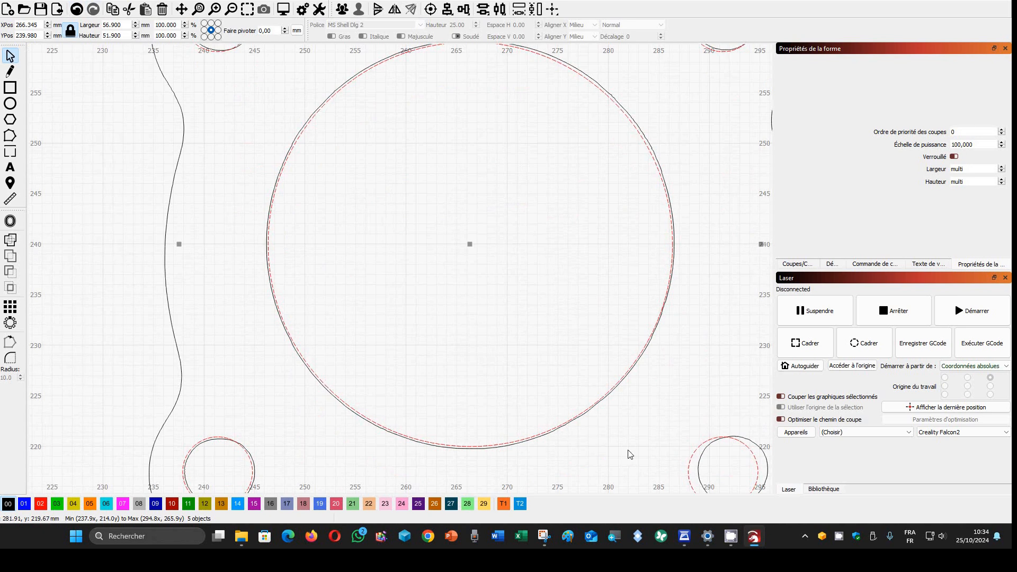
Set the imported piston circle's width and height to 40.5 mm and save the project
left_click(614, 451)
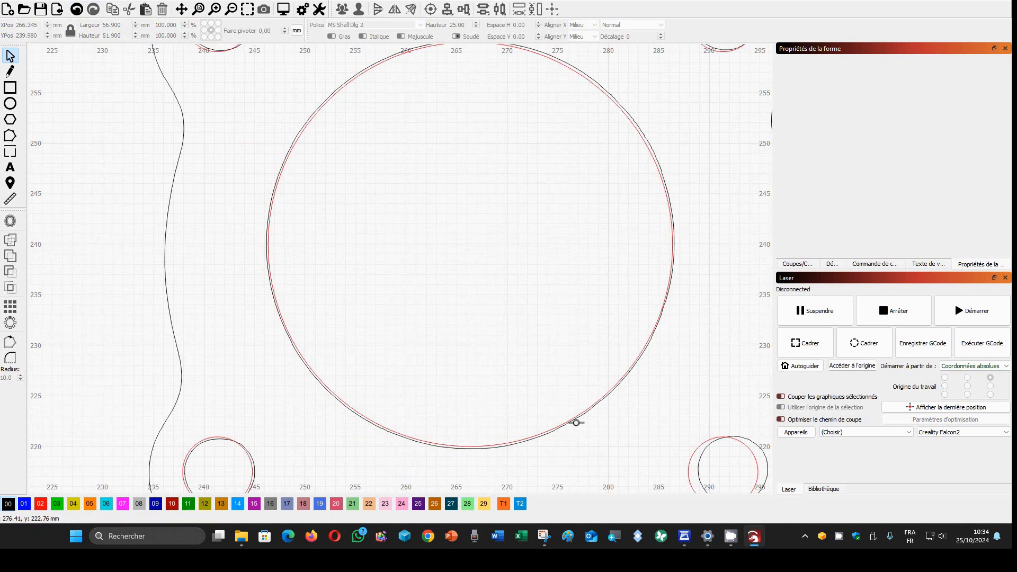
left_click(576, 423)
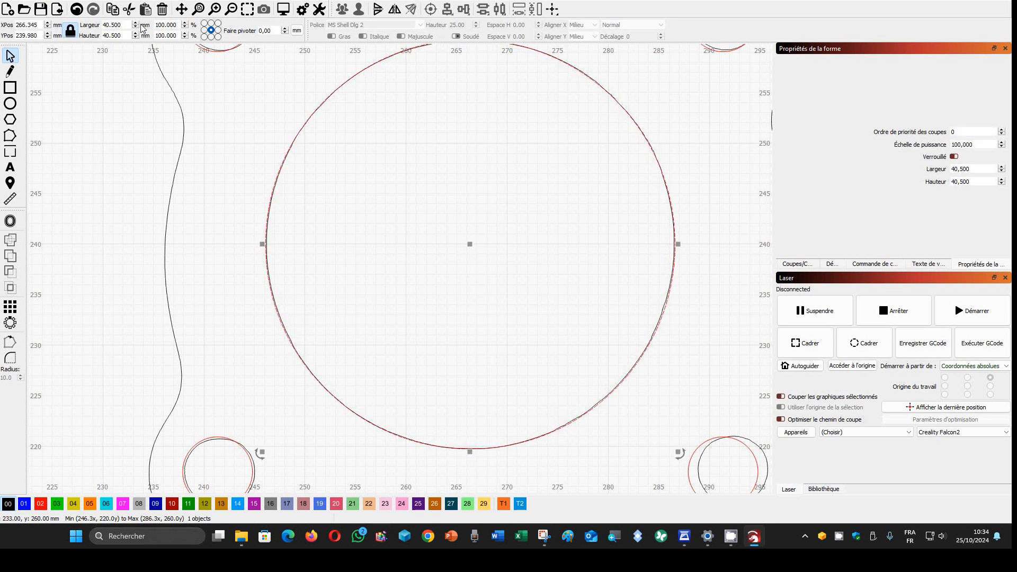
scroll(729, 438, "down", 2)
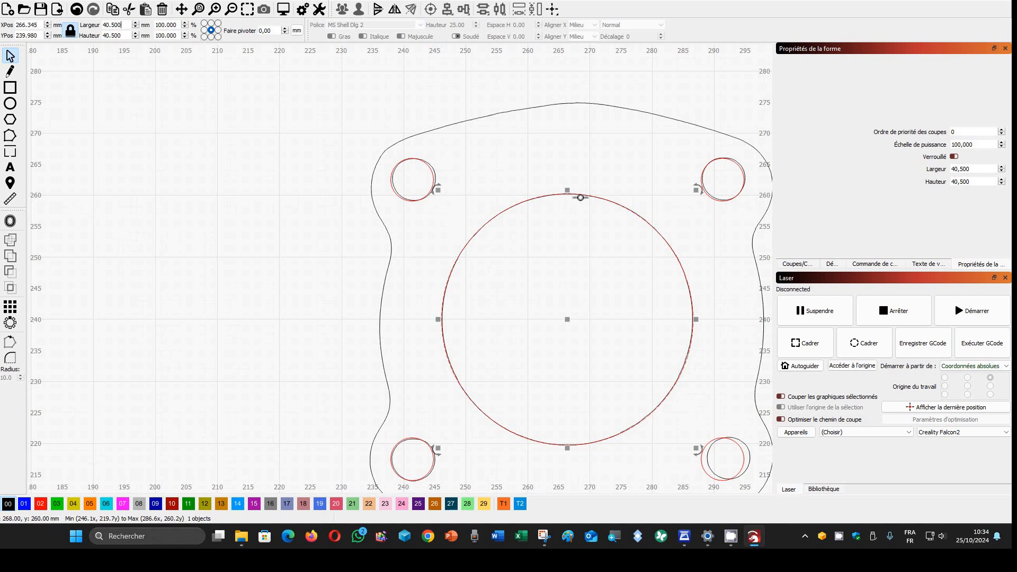
mouse_move(301, 239)
left_mouse_down()
mouse_move(261, 184)
mouse_move(165, 173)
left_mouse_up()
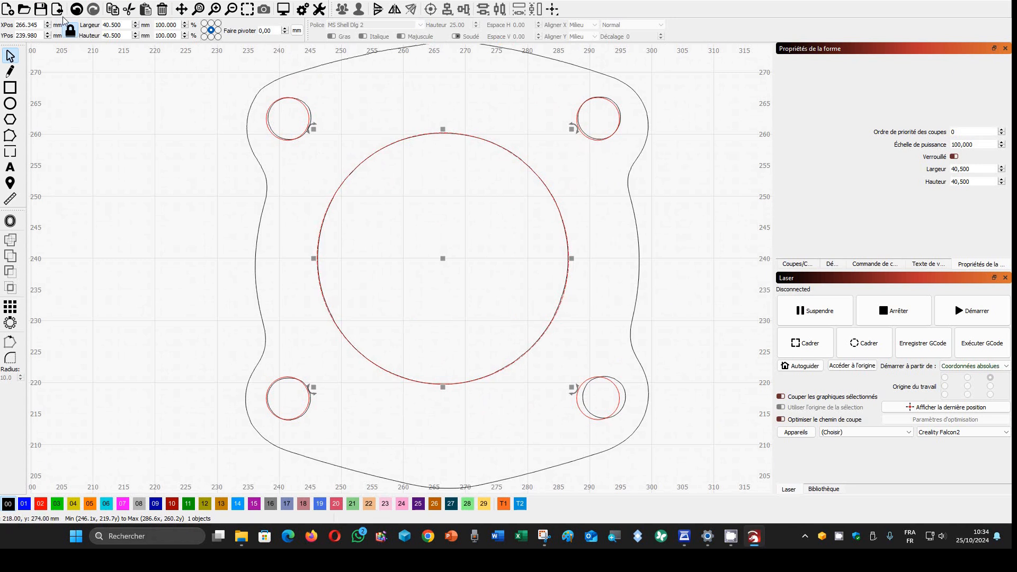
left_click(42, 10)
Compare the sizes and positions of the traced lower bolt holes with the imported stud circles
left_click(625, 389)
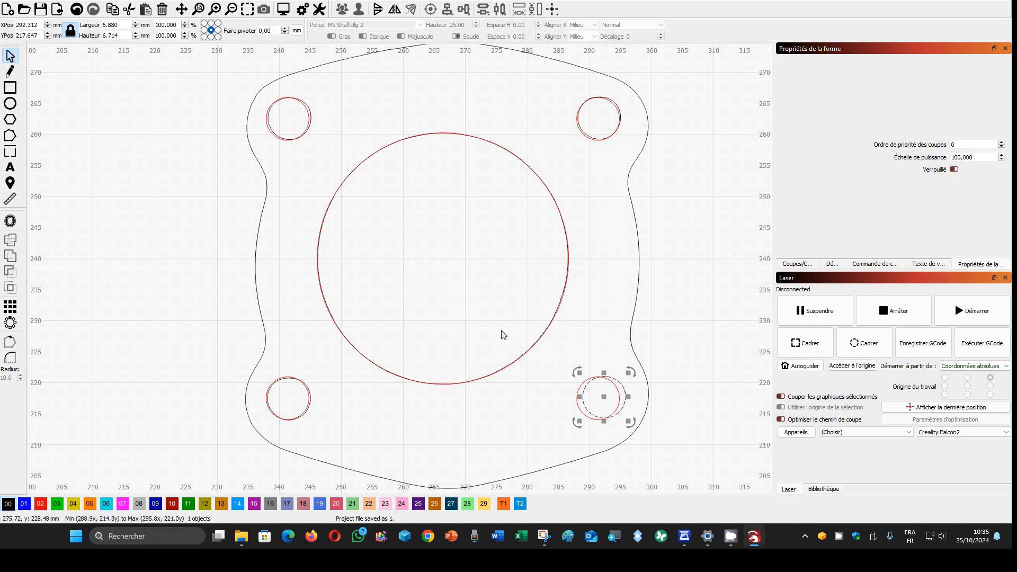
left_click(301, 385)
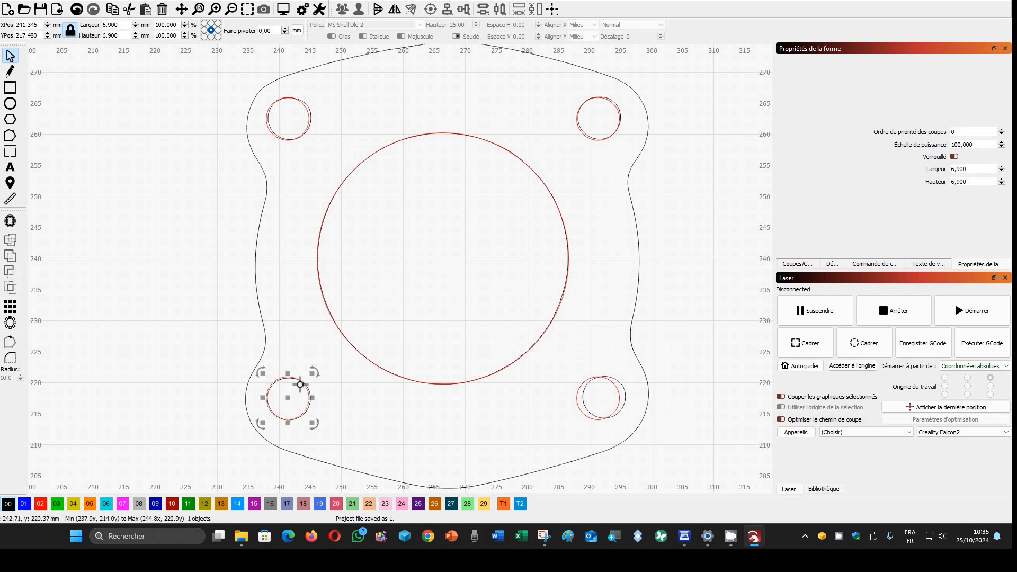
scroll(376, 397, "up", 4)
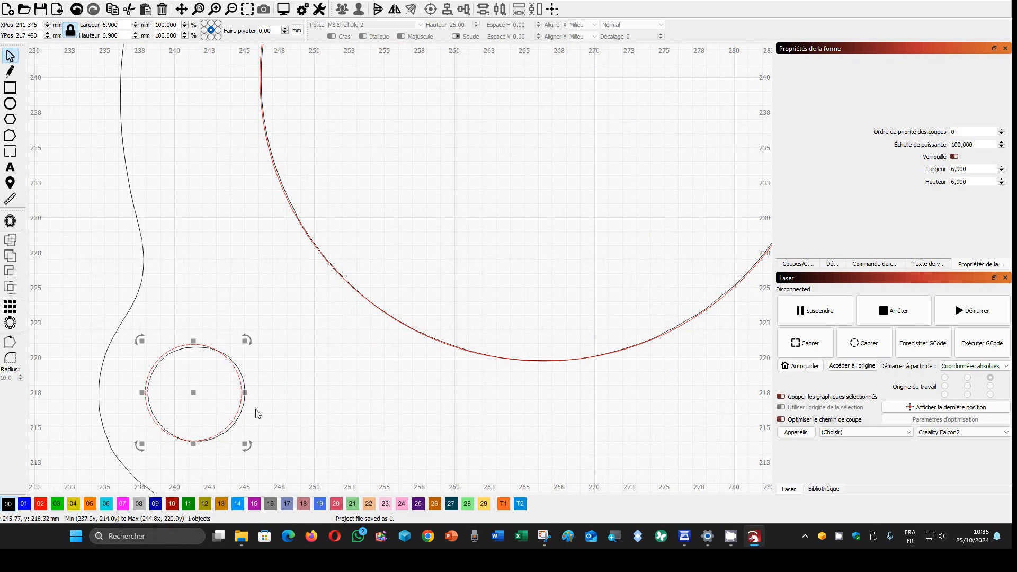
left_click_drag(246, 412, 247, 411)
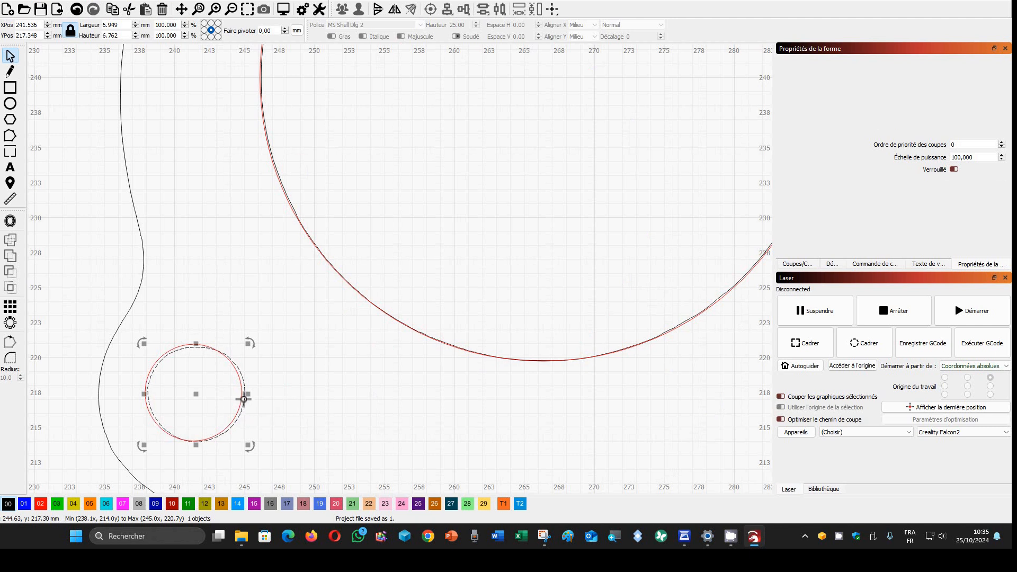
left_click_drag(245, 399, 245, 399)
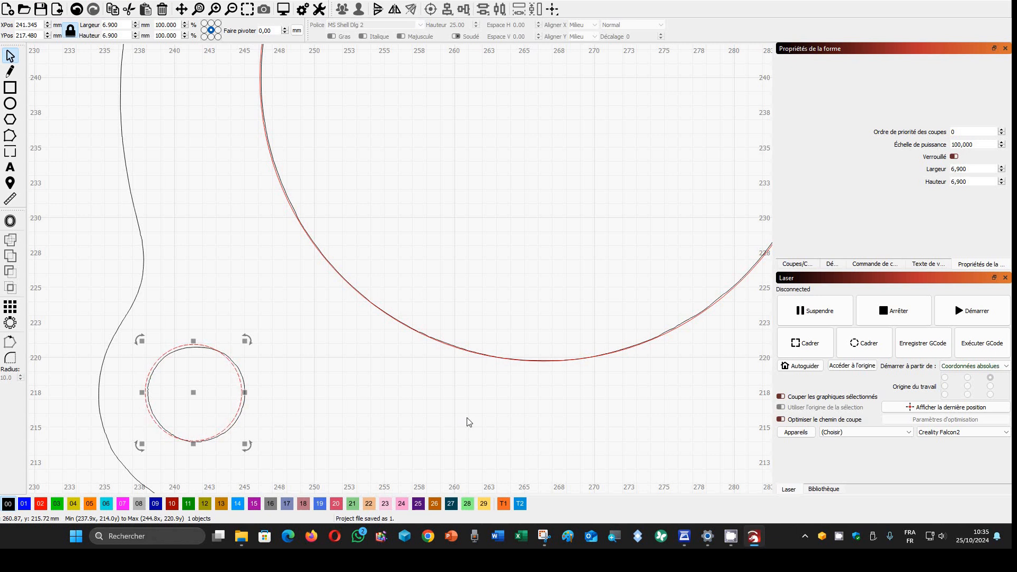
left_click(219, 370)
left_click(200, 348)
scroll(561, 447, "down", 5)
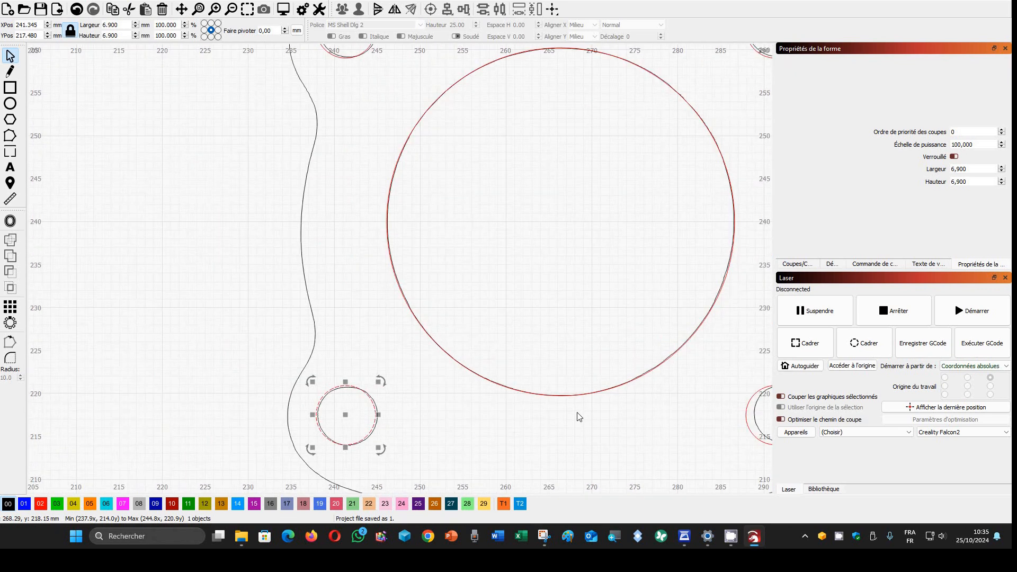
left_click_drag(620, 445, 514, 385)
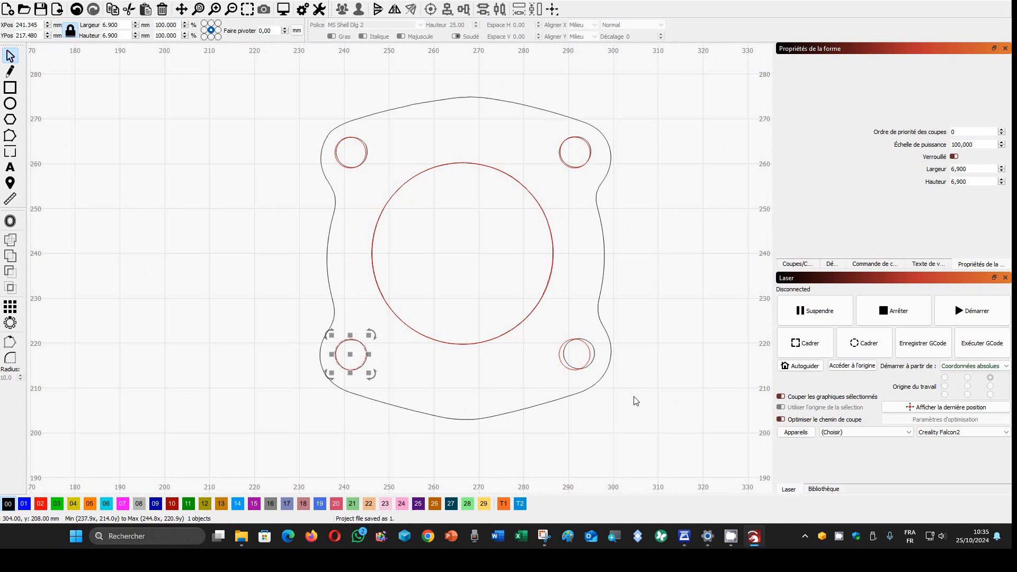
left_click(654, 391)
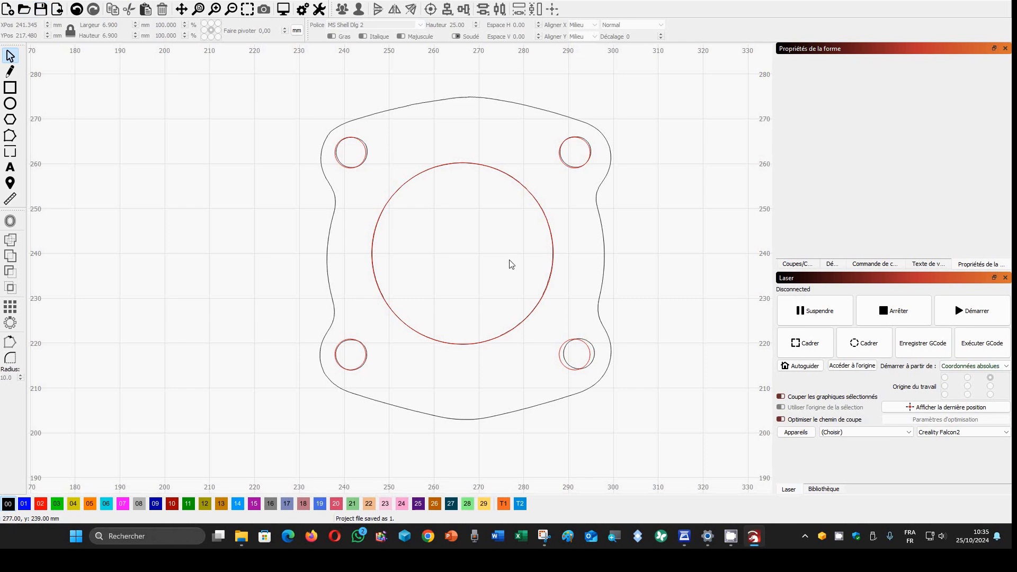
Delete the traced central bore outline, keeping the imported piston circle
scroll(517, 275, "down", 5)
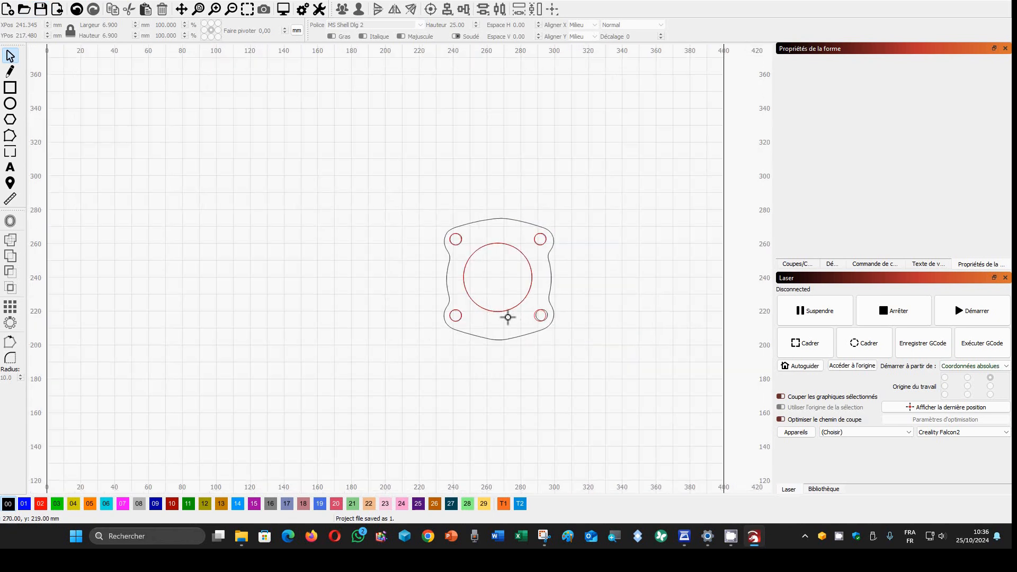
scroll(514, 328, "up", 4)
scroll(522, 343, "up", 6)
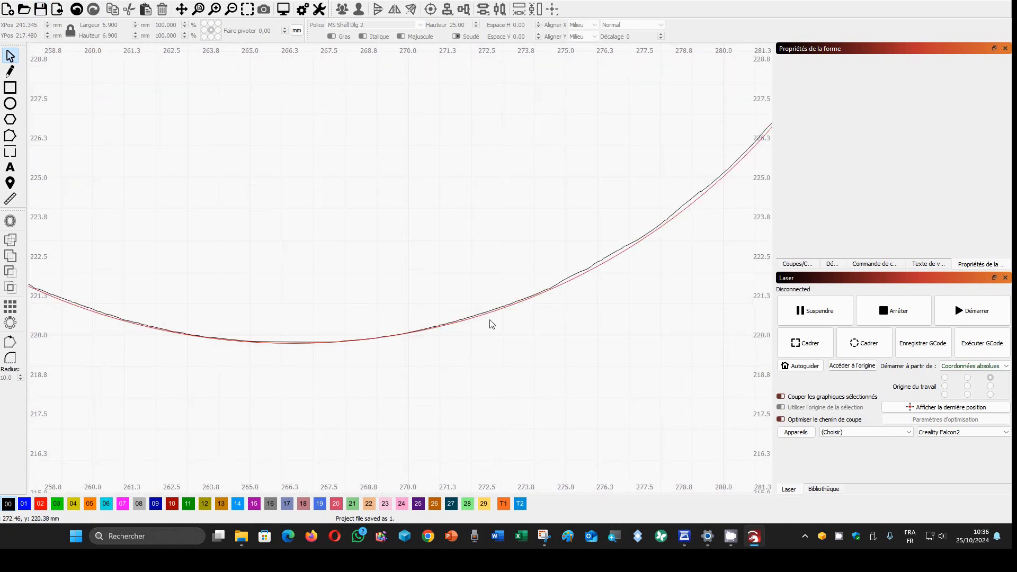
left_click(572, 279)
left_click(582, 318)
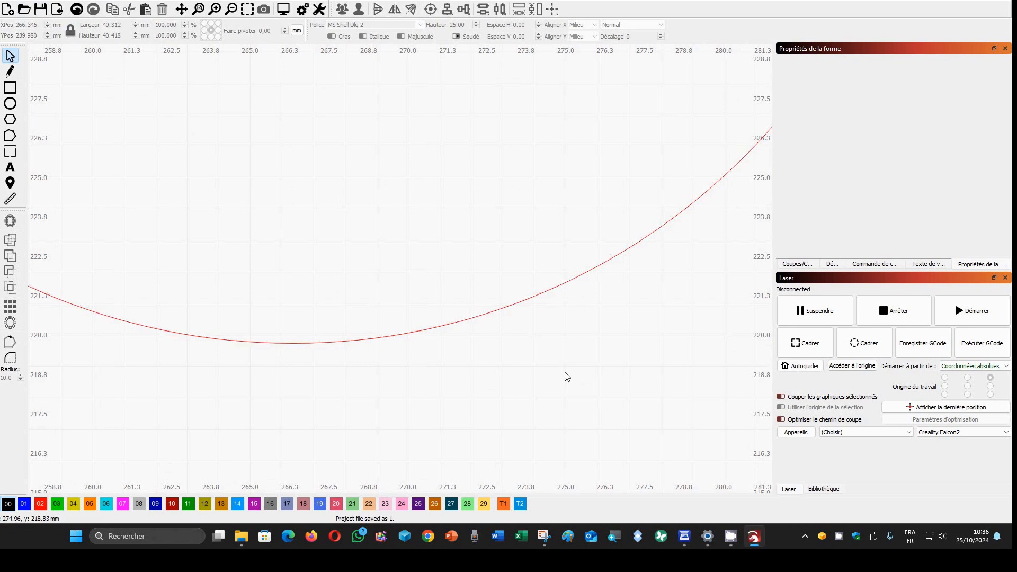
Delete the two lower traced bolt hole outlines, keeping the imported stud circles
scroll(568, 382, "down", 3)
left_click_drag(656, 424, 570, 341)
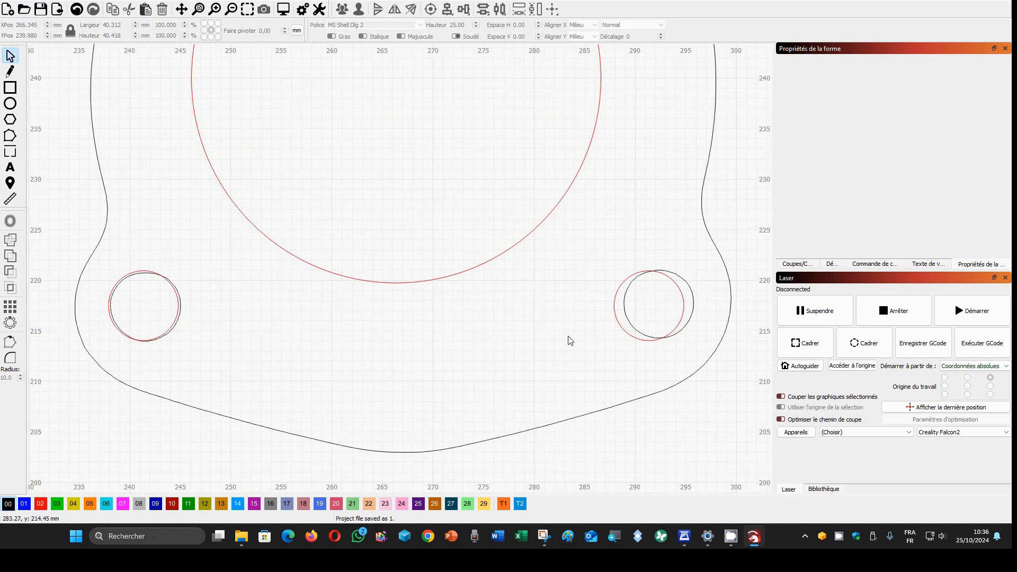
left_click(636, 329)
key("Delete")
left_click(182, 312)
key("Delete")
scroll(276, 340, "up", 4)
scroll(305, 351, "down", 6)
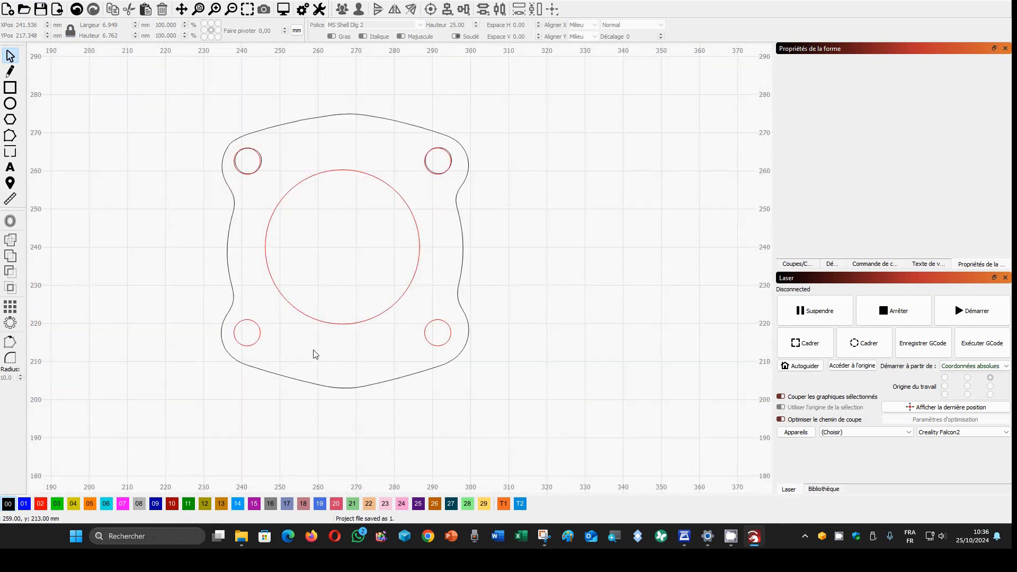
left_click(266, 158)
key("Delete")
left_click(76, 10)
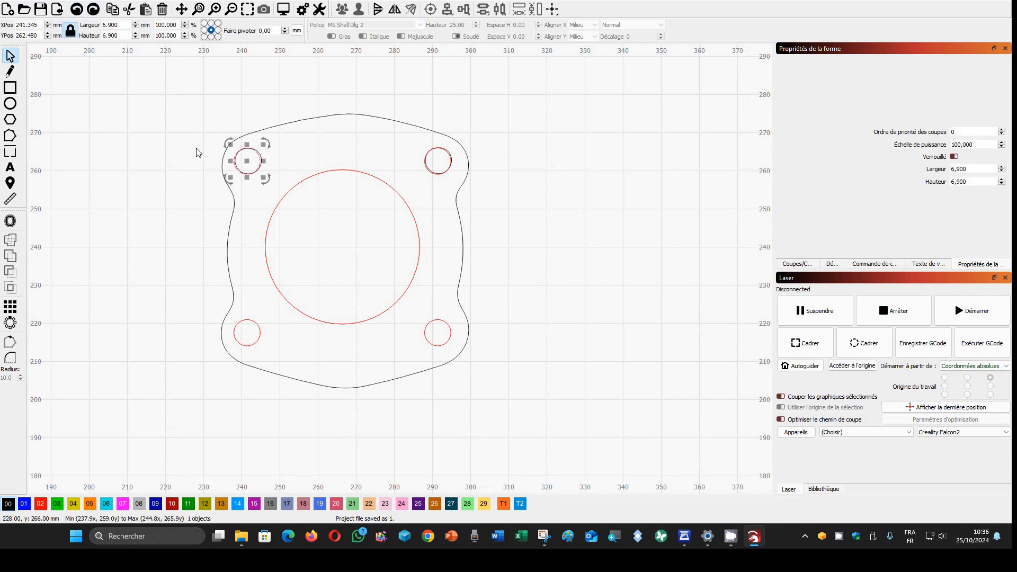
Delete the traced bolt hole outline at the gasket's upper-left corner, keeping the imported stud circle
scroll(228, 188, "up", 4)
scroll(246, 211, "down", 3)
scroll(246, 212, "up", 4)
left_click_drag(354, 186, 305, 440)
left_click(420, 285)
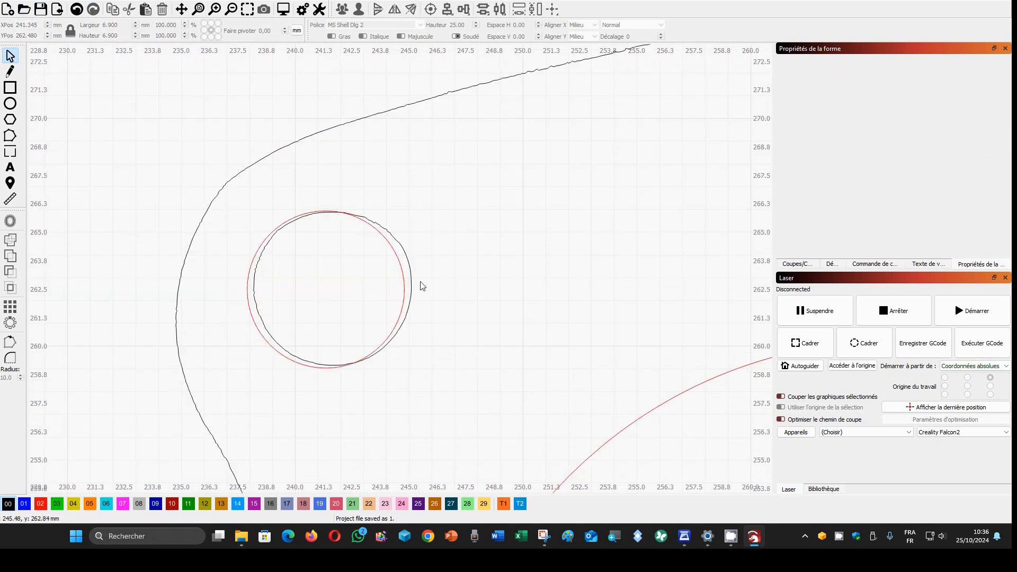
left_click(412, 282)
key("Delete")
Delete the traced bolt hole outline at the gasket's upper-right corner, keeping the imported stud circle
left_click_drag(711, 343, 109, 226)
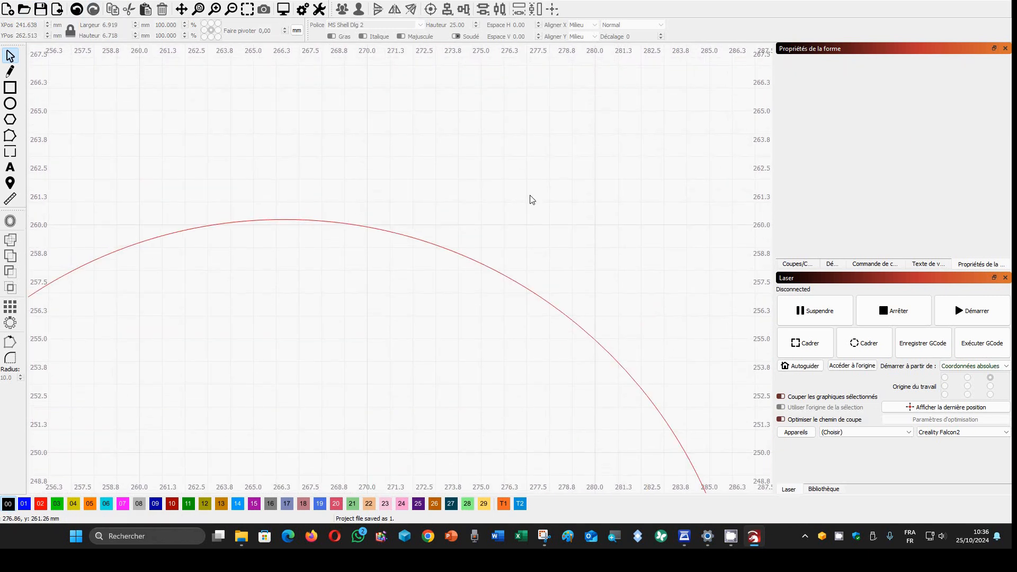
left_click_drag(624, 187, 129, 212)
left_click(318, 258)
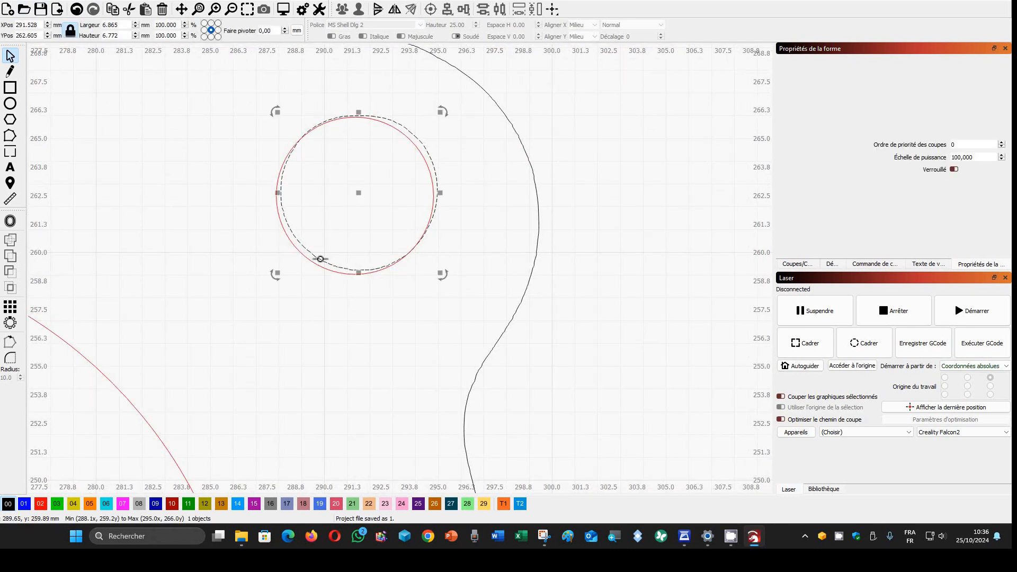
key("Delete")
scroll(393, 317, "down", 3)
scroll(393, 317, "down", 3)
left_click_drag(408, 371, 452, 262)
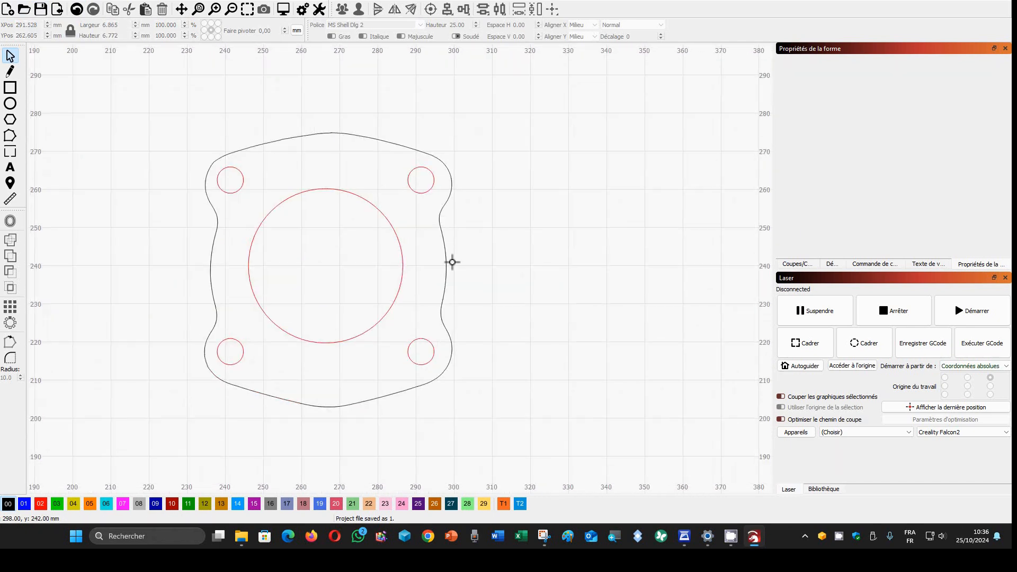
Save the gasket with the imported stud and piston circles as a new project file named v1
left_click(14, 3)
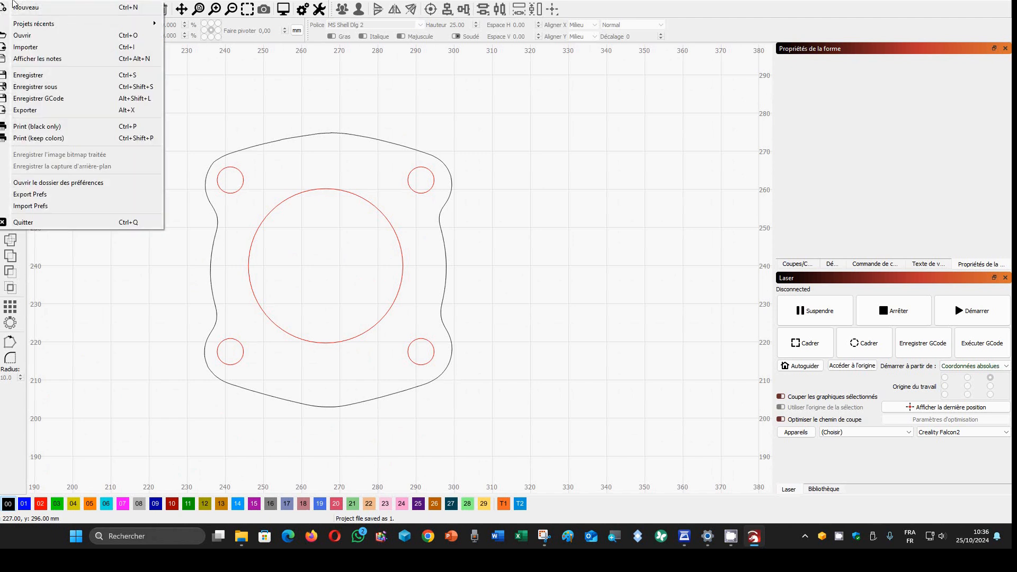
left_click(55, 87)
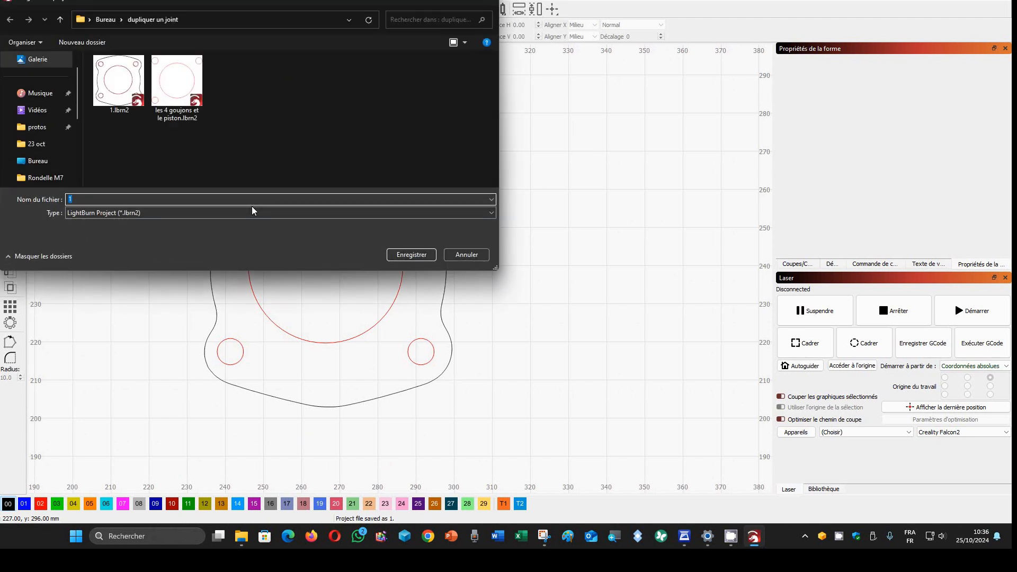
key("Return")
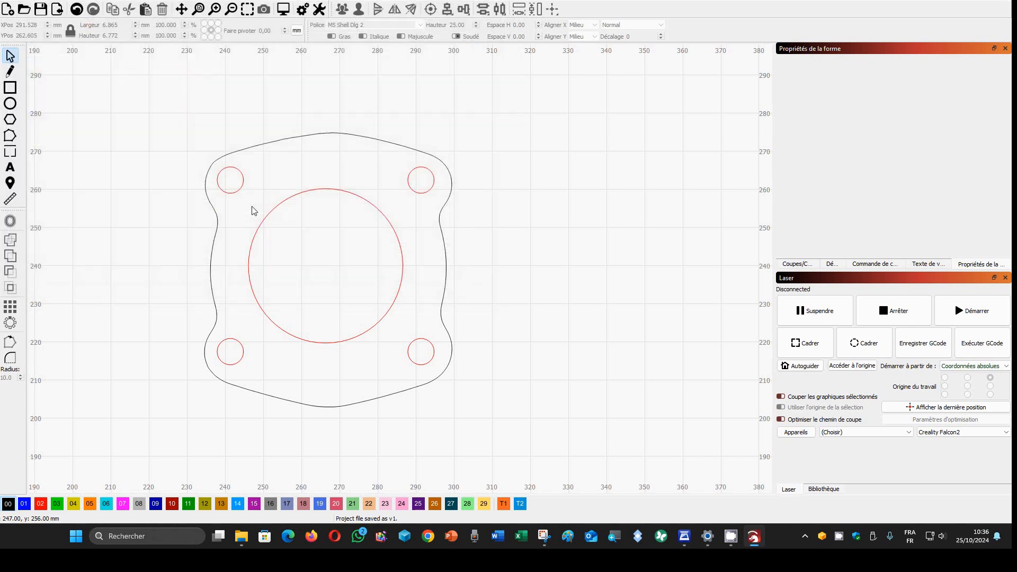
Undo the deletions of the four traced bolt hole outlines and leave nothing selected
left_click(75, 10)
left_click(76, 10)
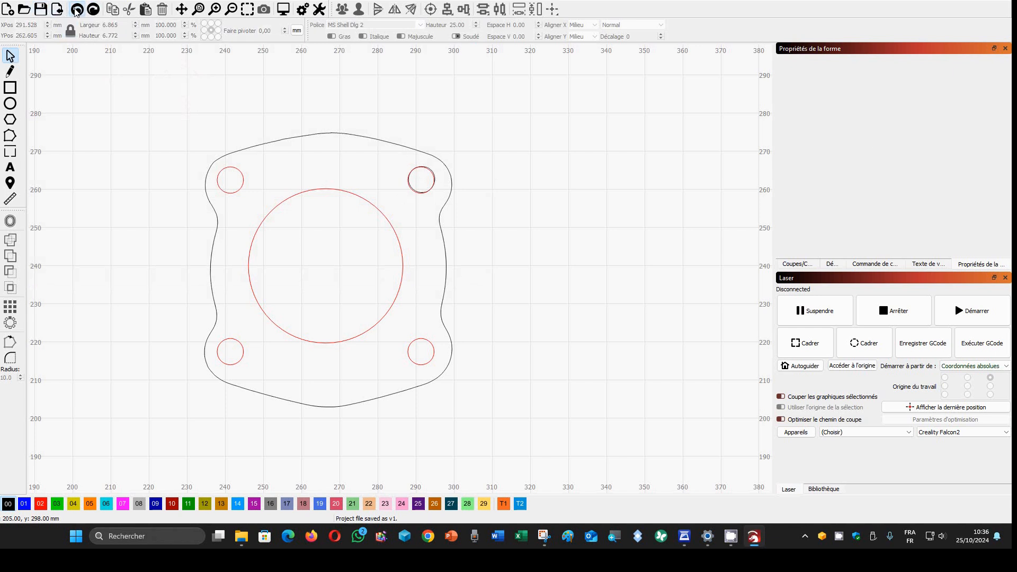
left_click(75, 10)
left_click(75, 10)
left_click(76, 10)
left_click(75, 9)
left_click(75, 10)
left_click(76, 10)
left_click(75, 9)
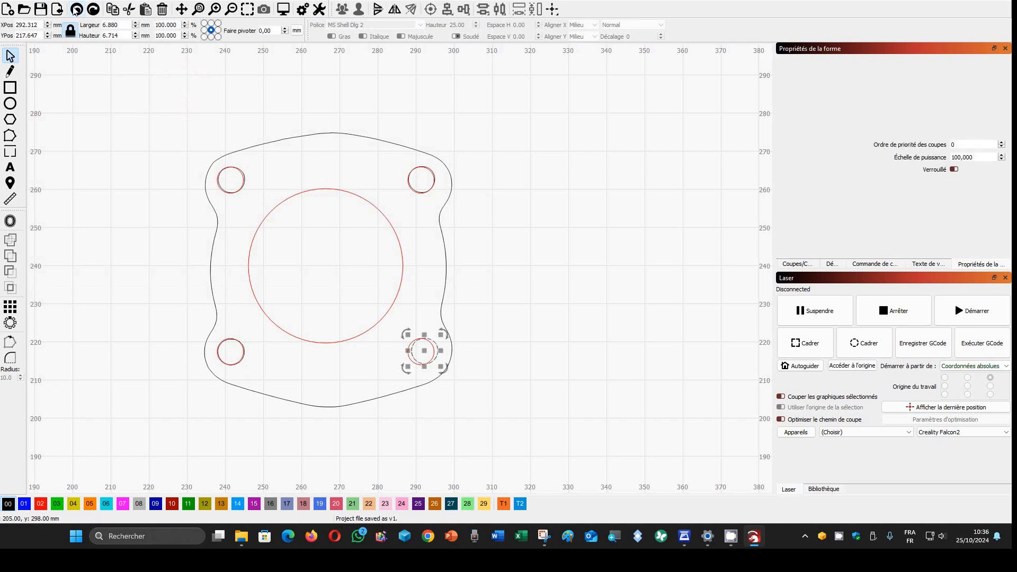
left_click(558, 366)
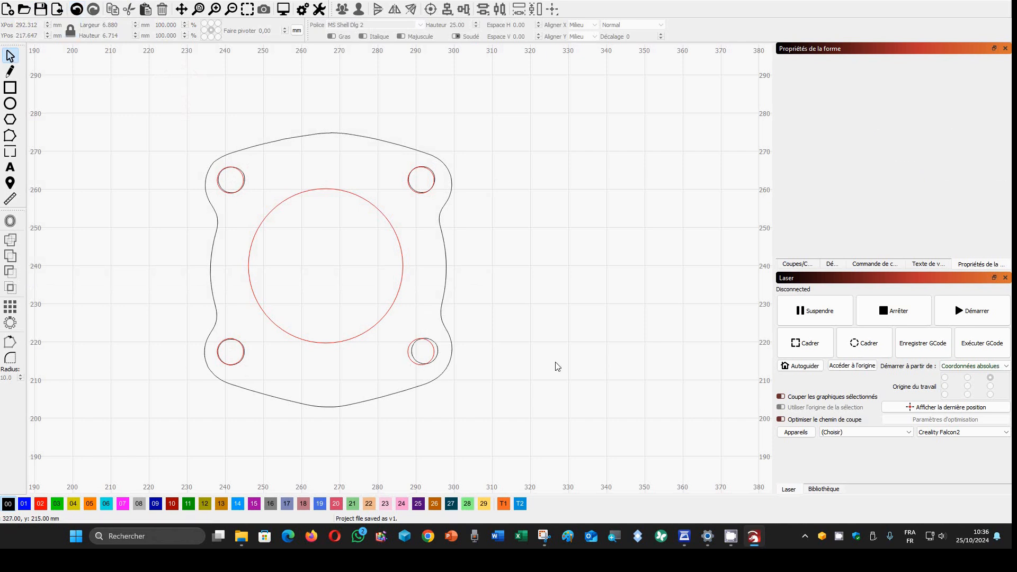
Delete the two lower imported stud circles, keeping the traced bolt hole outlines
scroll(318, 364, "down", 1)
scroll(327, 363, "up", 5)
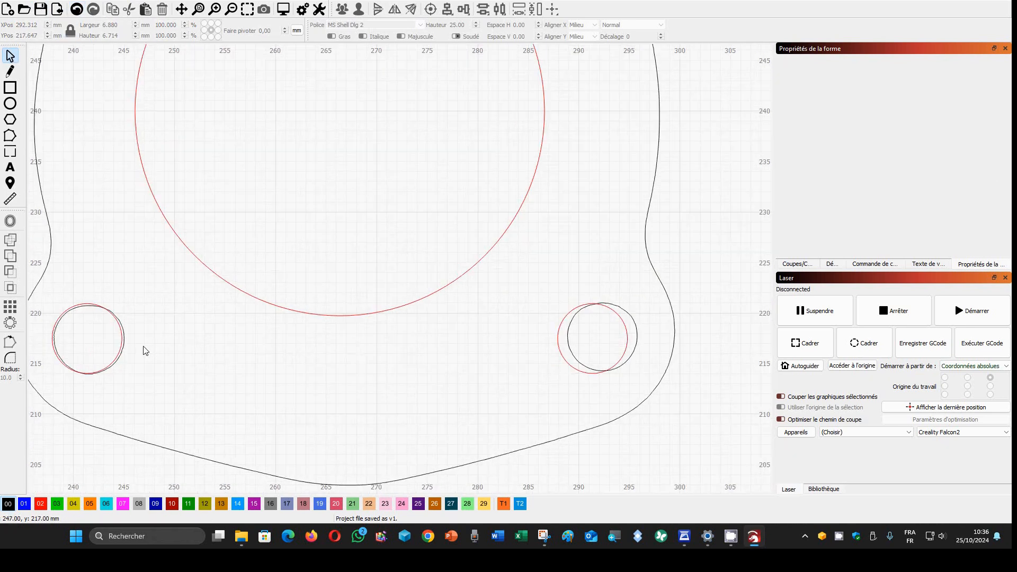
left_click(120, 354)
key("Delete")
left_click(561, 348)
key("Delete")
Delete the two upper imported stud circles, keeping the traced bolt hole outlines
scroll(561, 347, "up", 1)
scroll(582, 318, "down", 5)
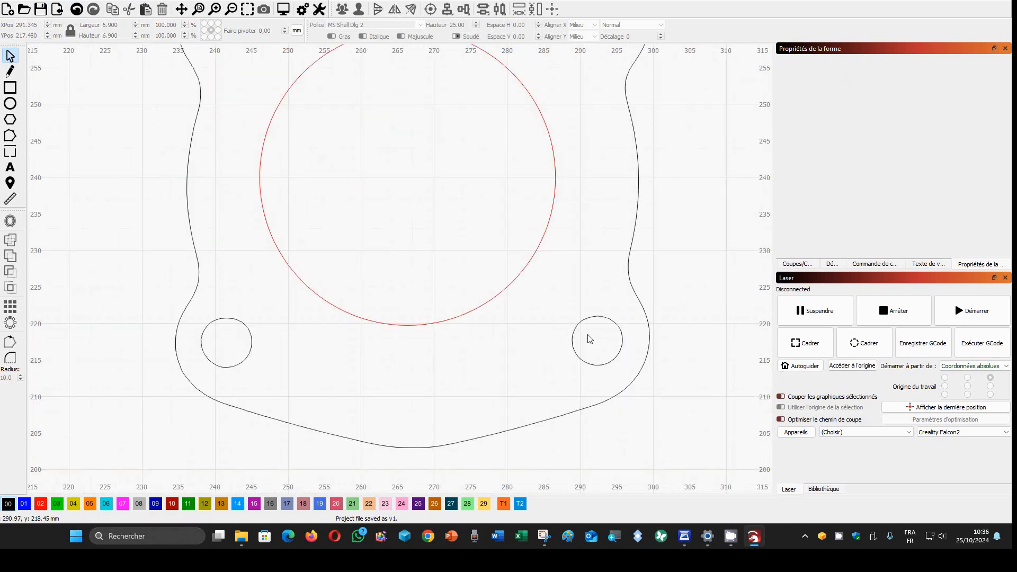
scroll(579, 197, "up", 4)
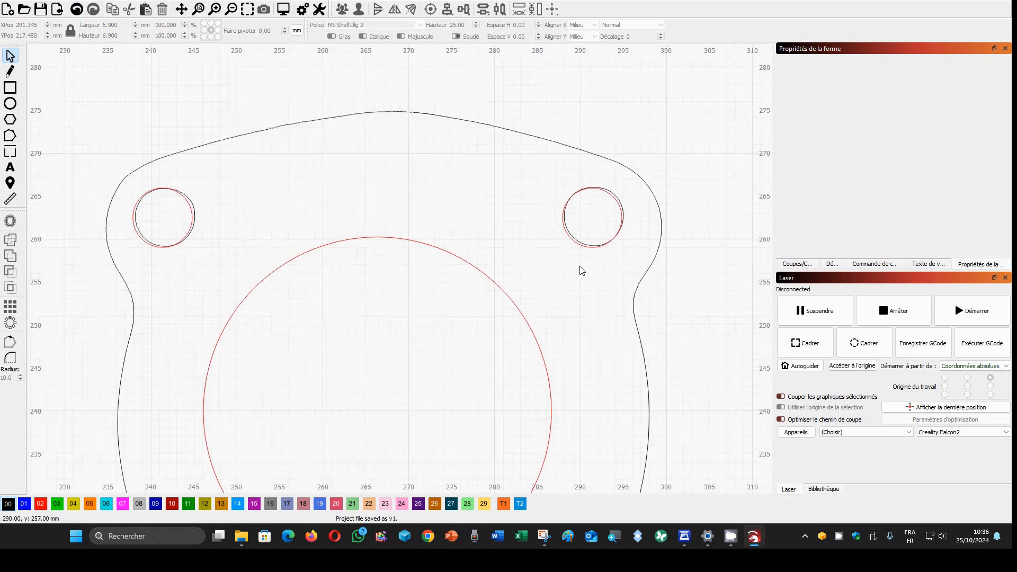
left_click(582, 247)
key("Delete")
left_click(196, 226)
key("Delete")
scroll(243, 268, "down", 3)
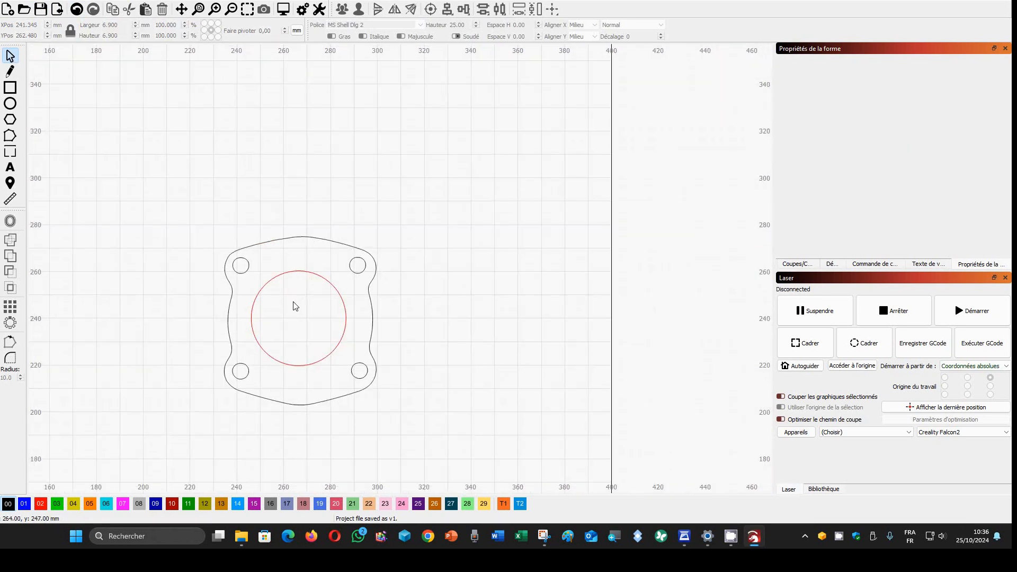
Save this variant as a new project file named v2 and print it on the EPSON ET-2820 Series printer
left_click(13, 2)
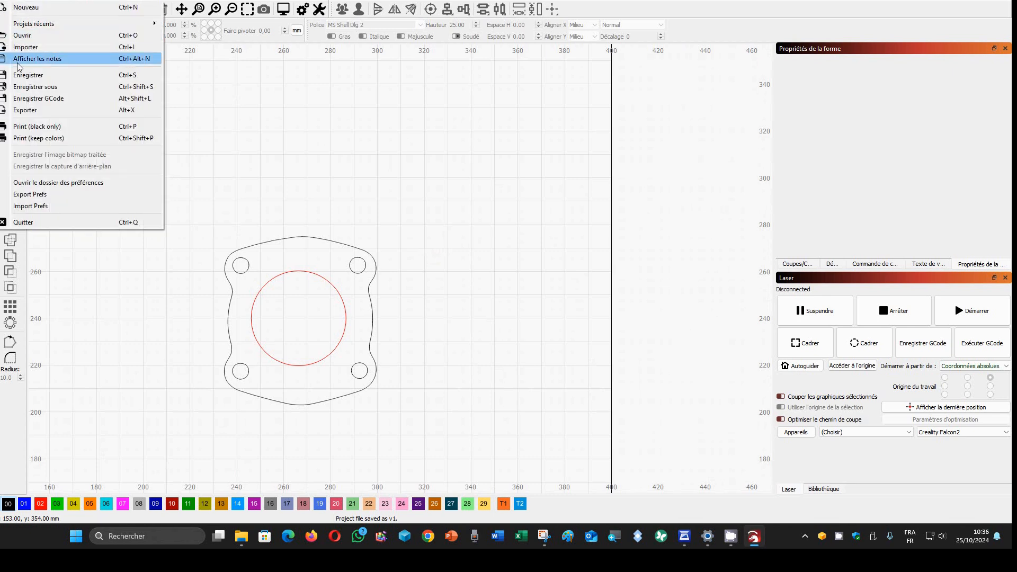
left_click(69, 62)
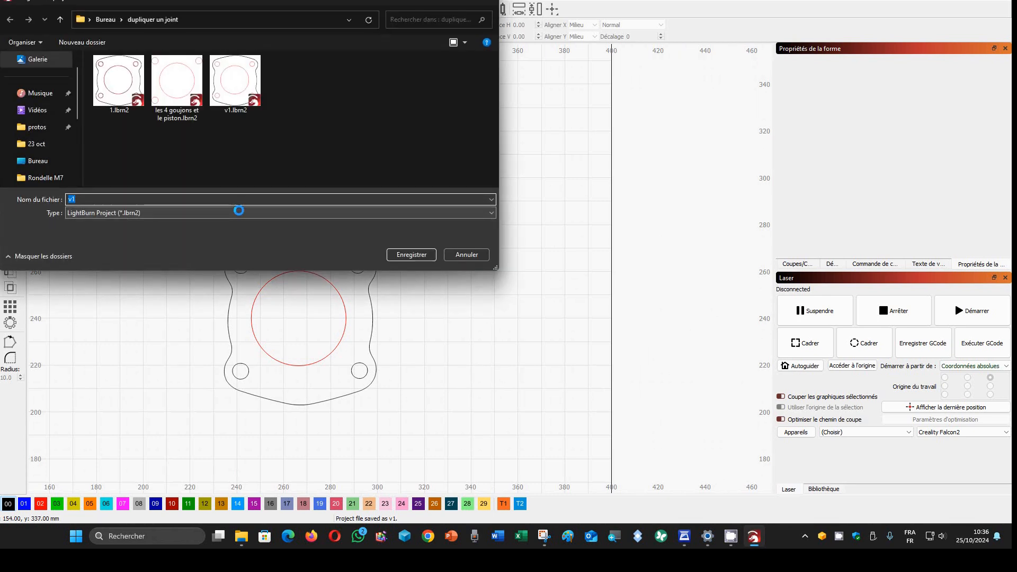
type("v2")
key("Return")
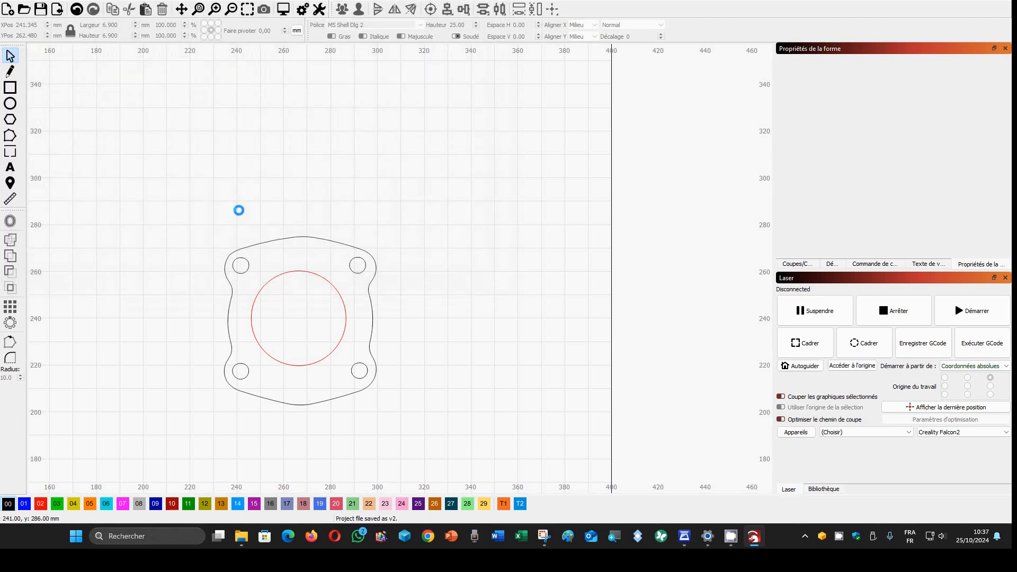
key("ctrl+p")
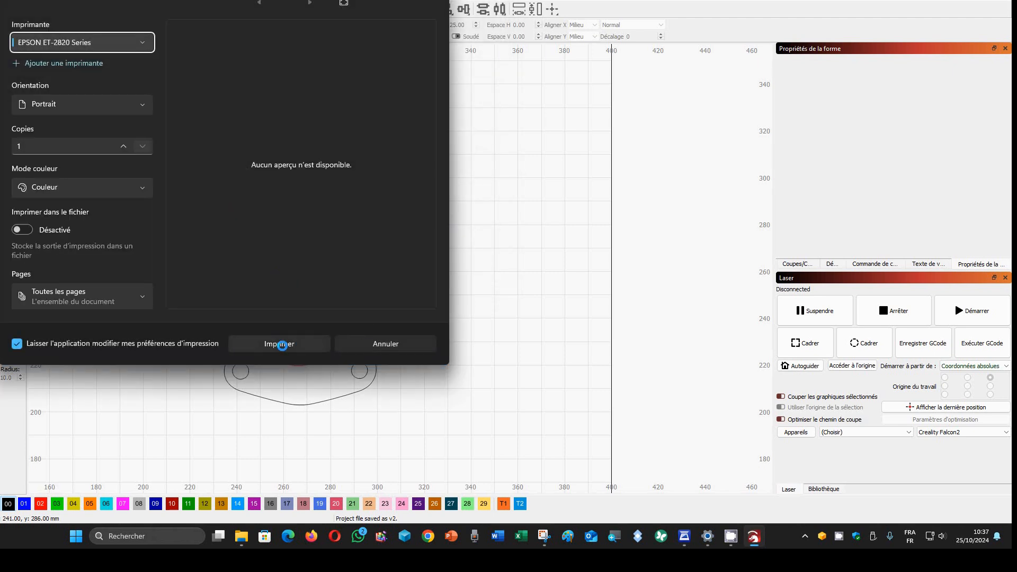
left_click(282, 345)
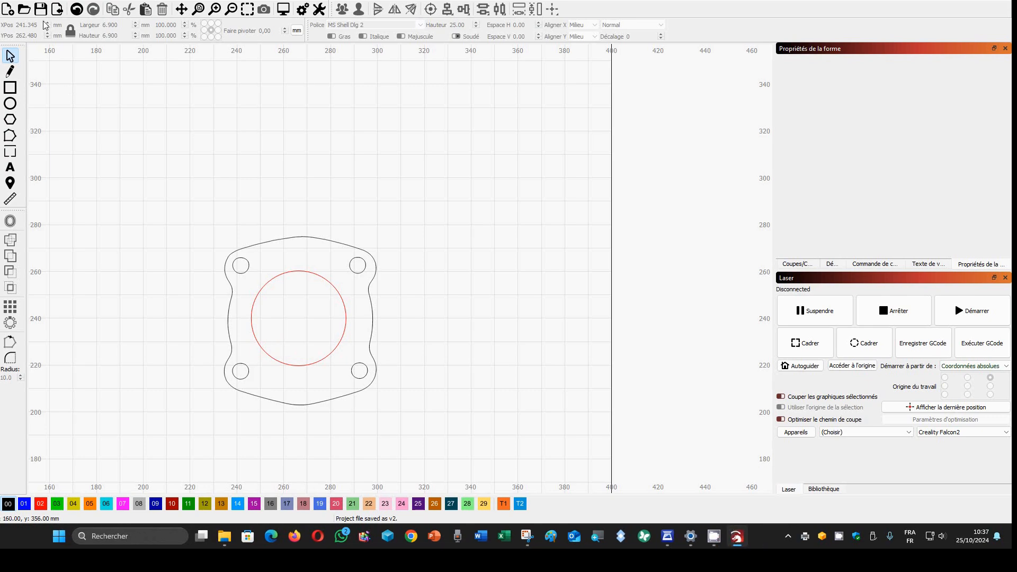